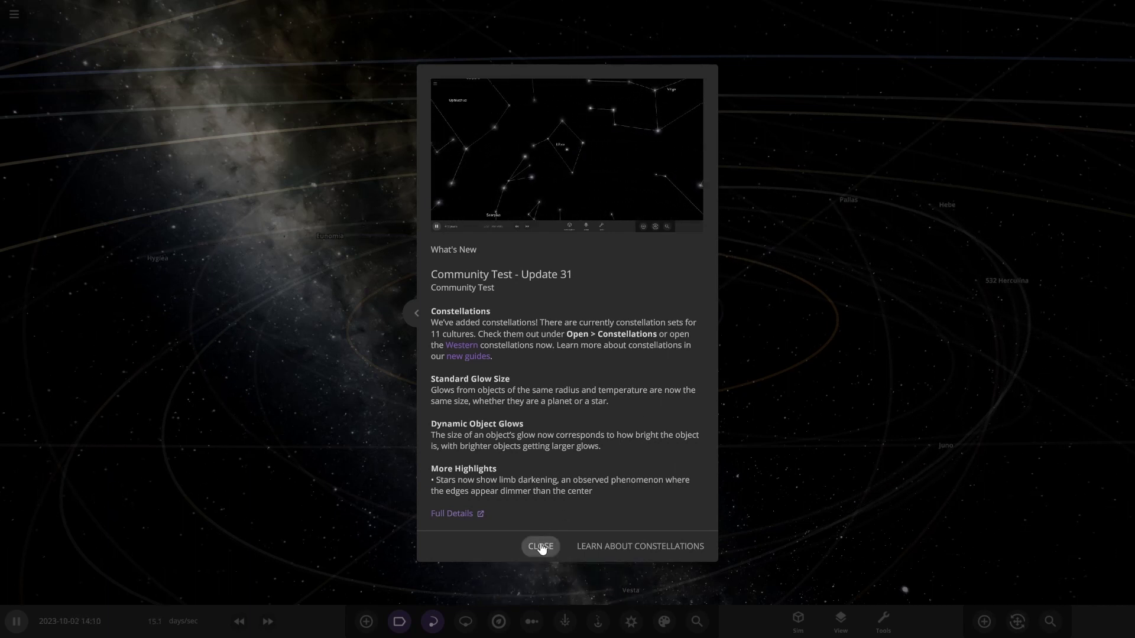
- Open the Western constellations simulation and dismiss its description
click(463, 347)
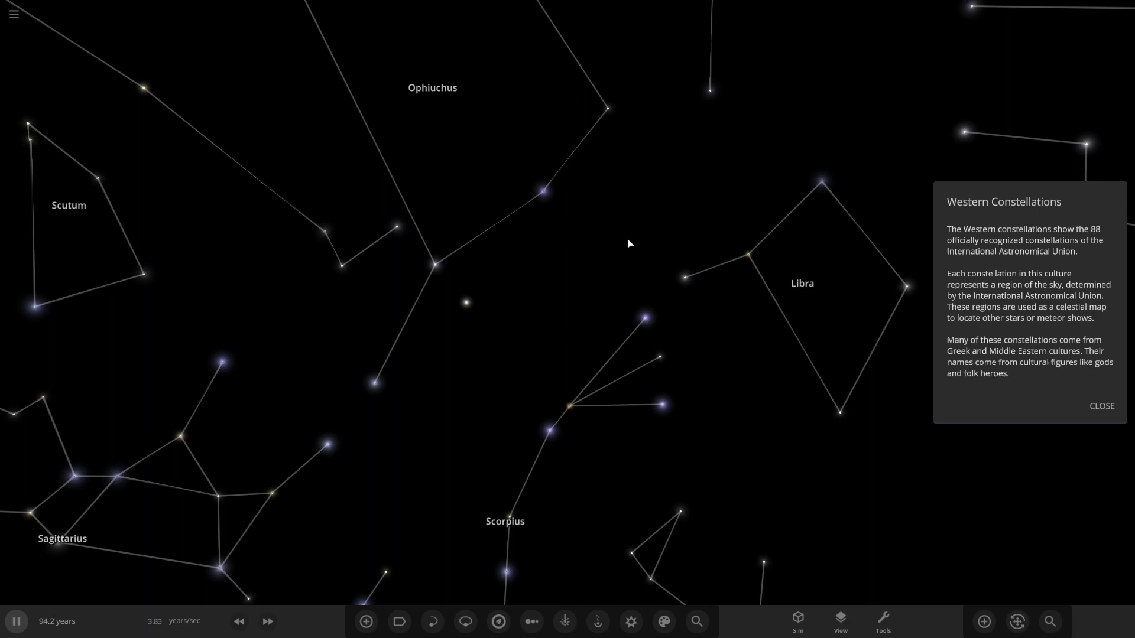
click(1102, 406)
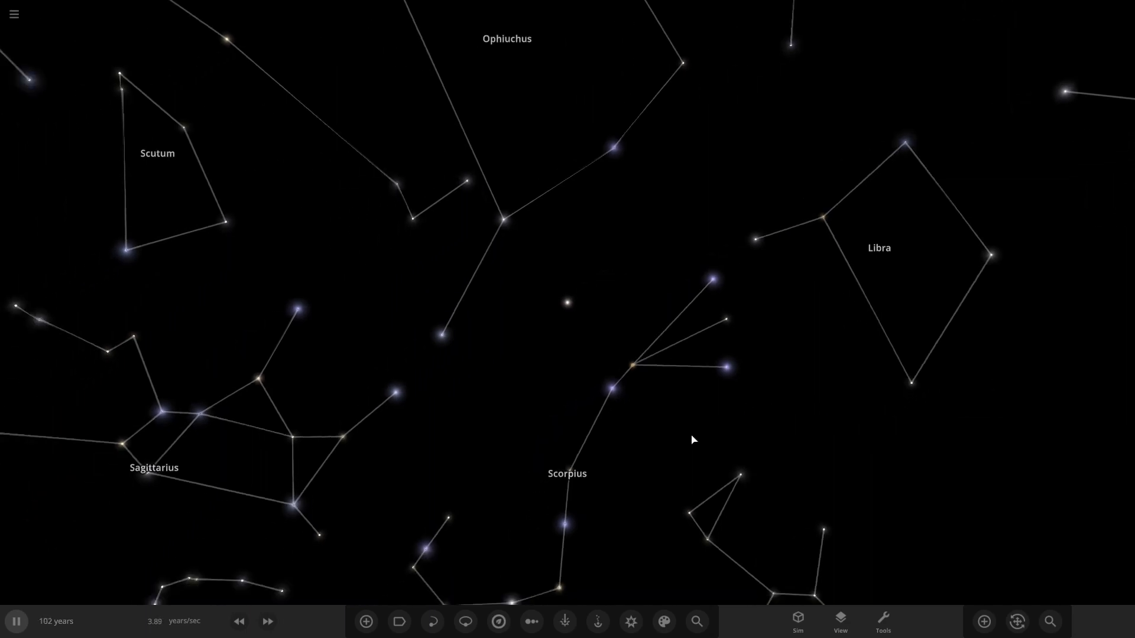
- Focus the view on the Sun and slow the simulation down from years to days per second
double_click(566, 314)
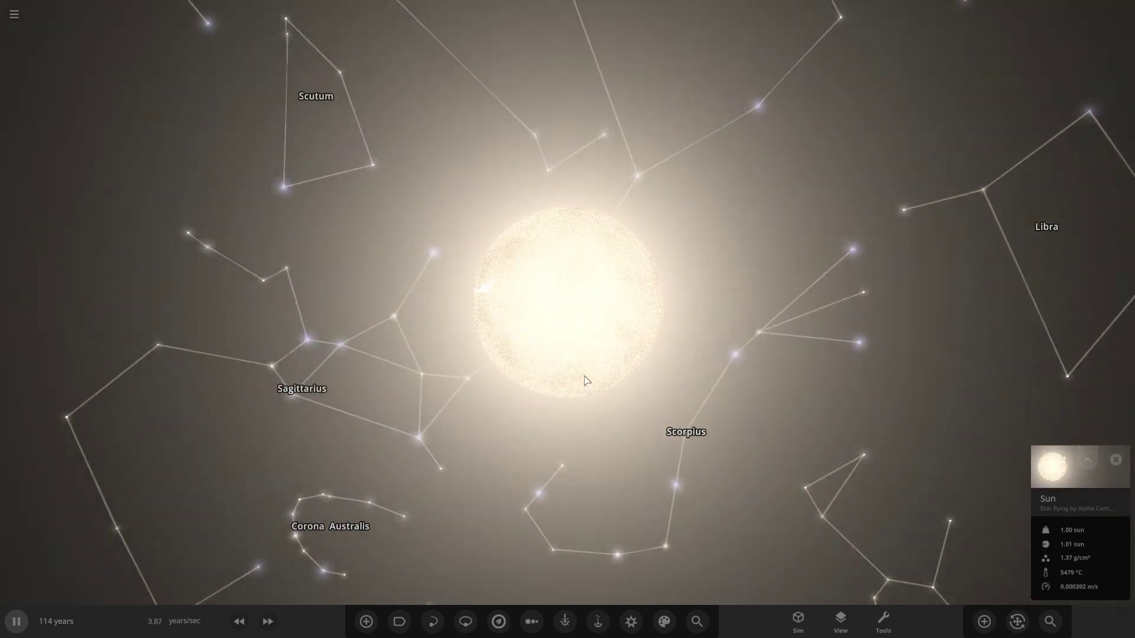
right_drag(583, 377, 438, 320)
scroll(515, 354, down, 3)
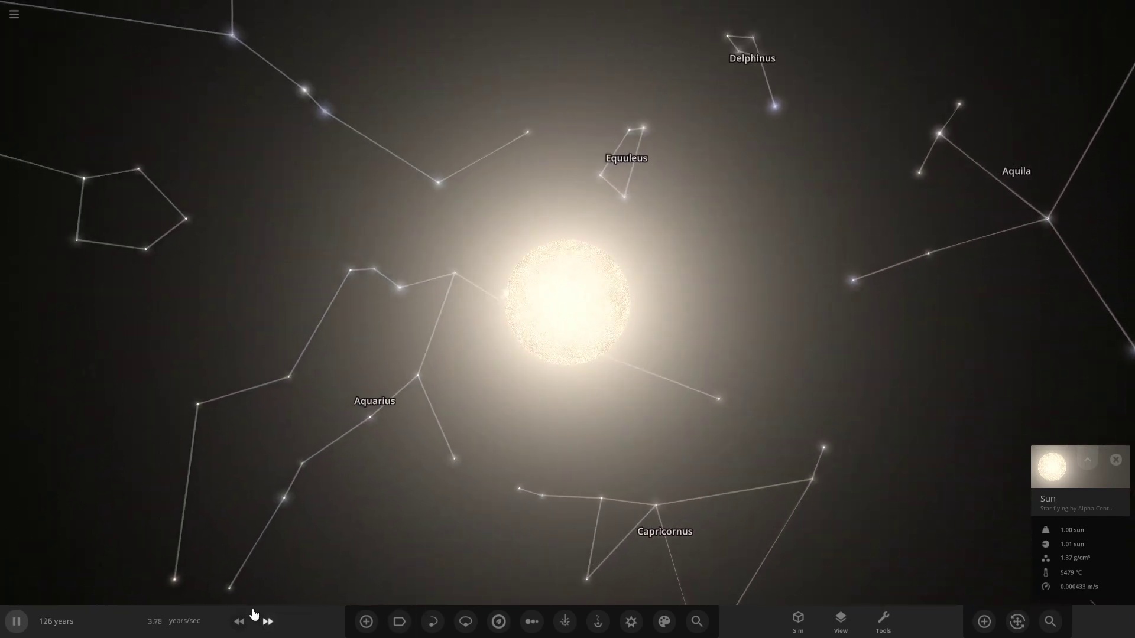
click(240, 621)
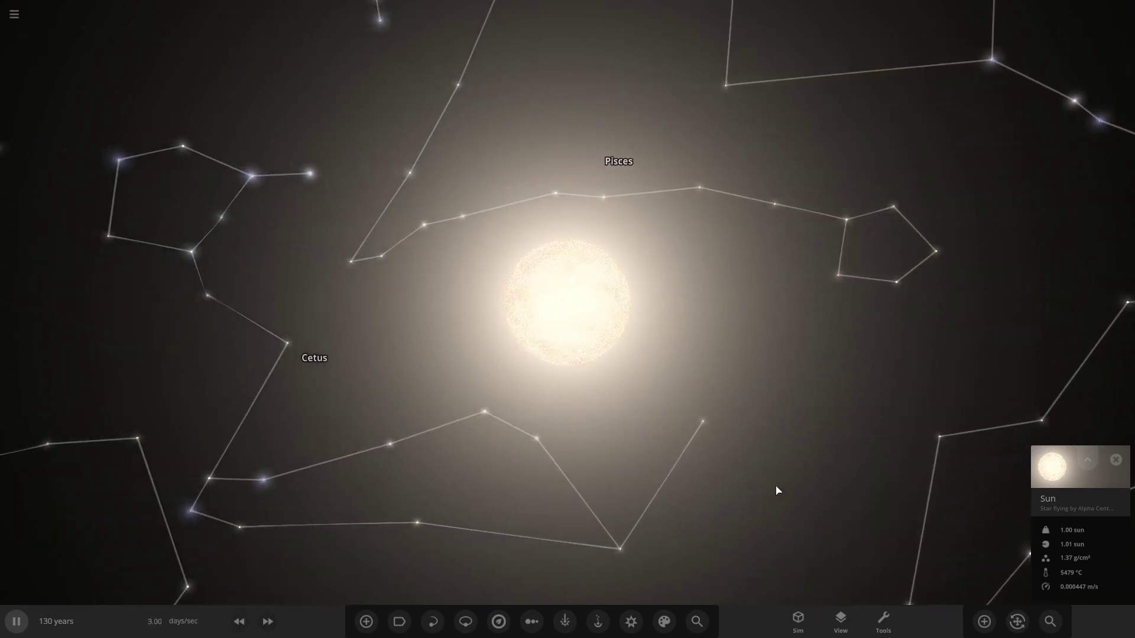
- Examine the Sun's surface, darkened edge and glow from several distances and angles
scroll(749, 487, up, 5)
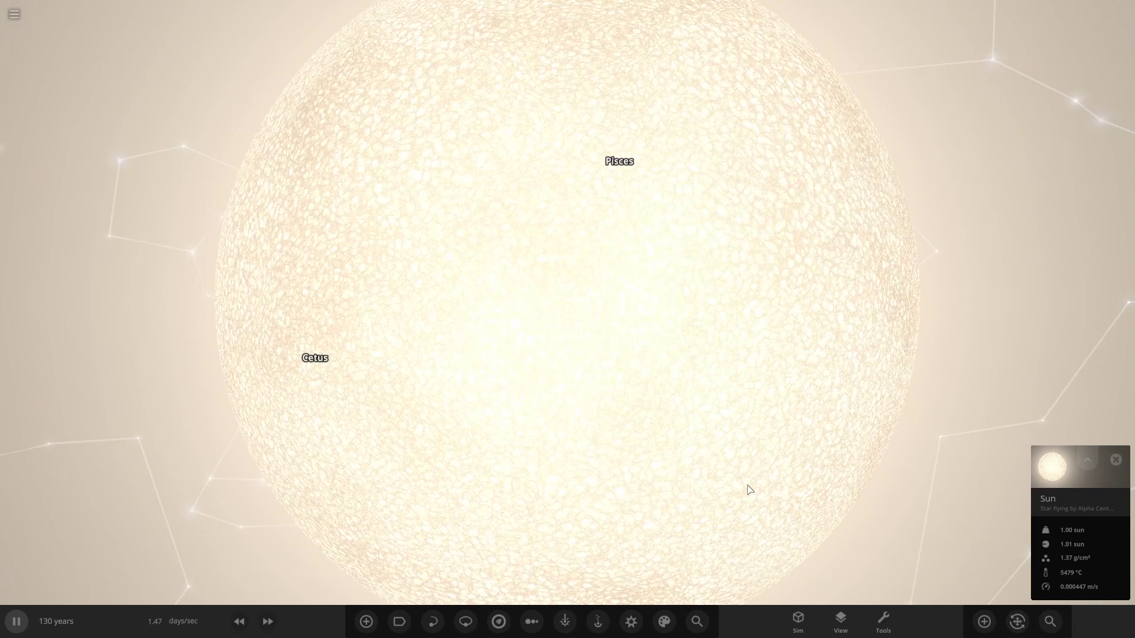
scroll(742, 487, down, 3)
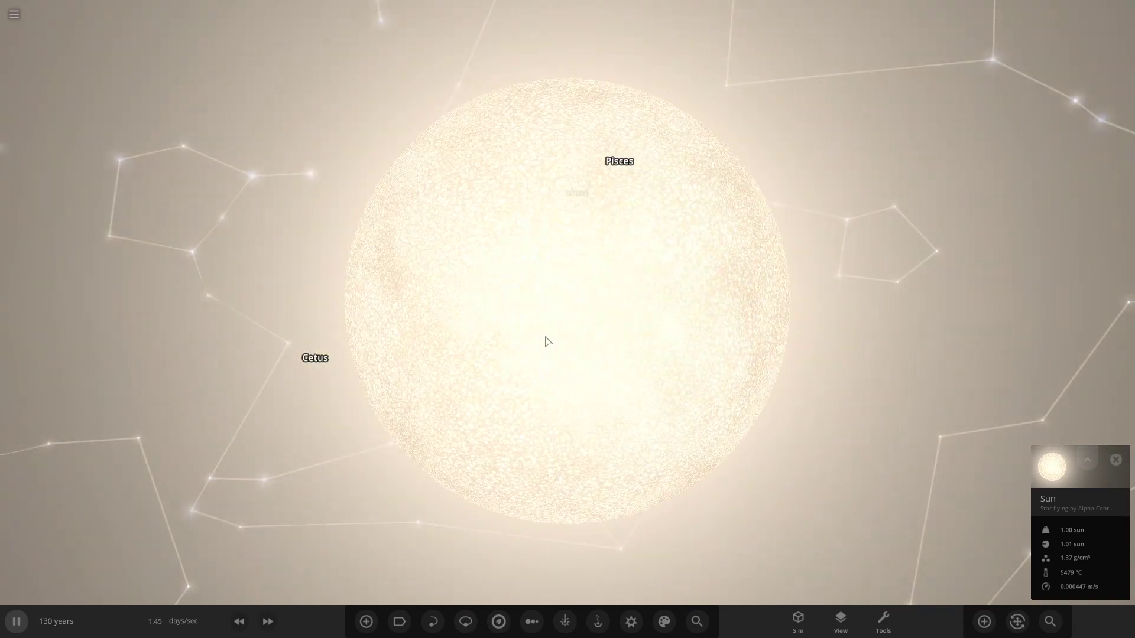
scroll(595, 296, down, 3)
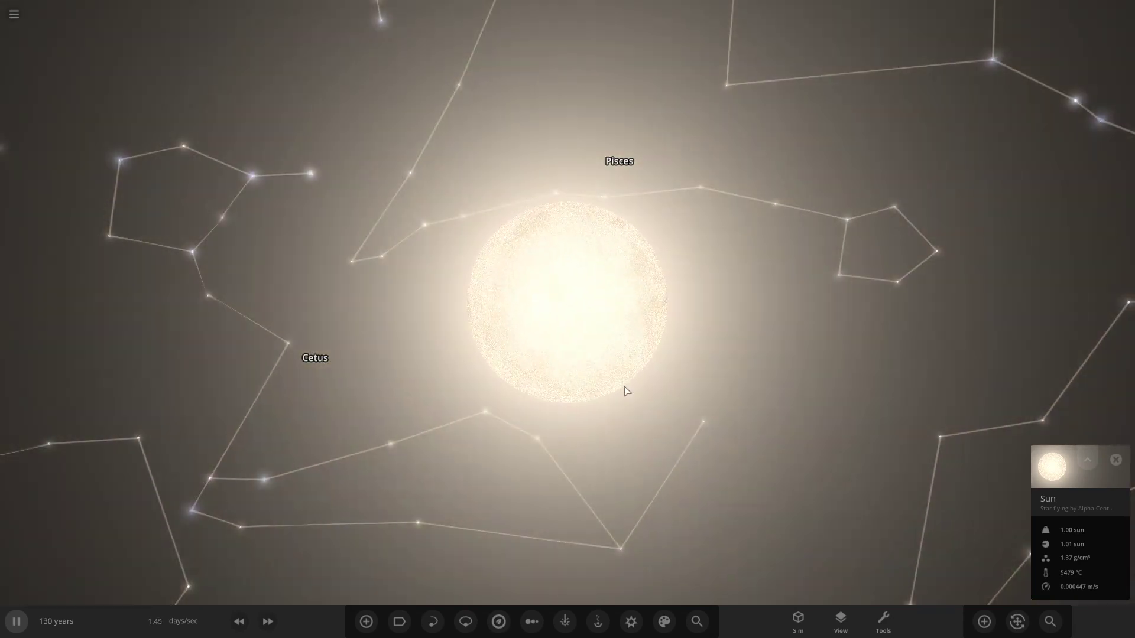
drag(626, 391, 272, 382)
drag(665, 540, 552, 445)
scroll(552, 446, down, 5)
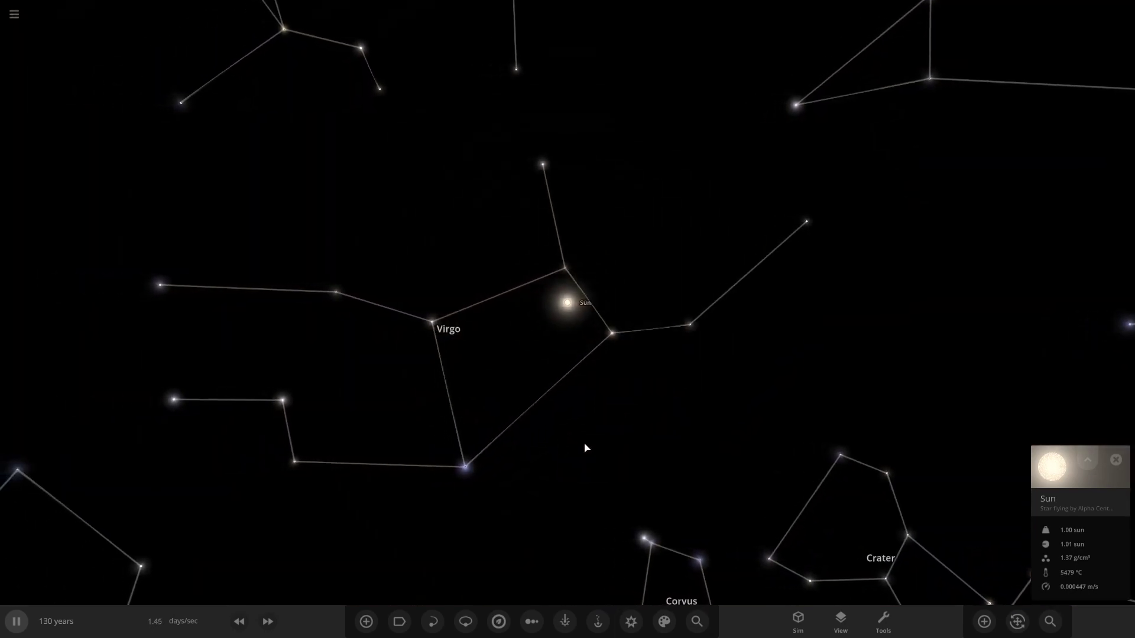
scroll(587, 441, up, 5)
scroll(587, 438, up, 5)
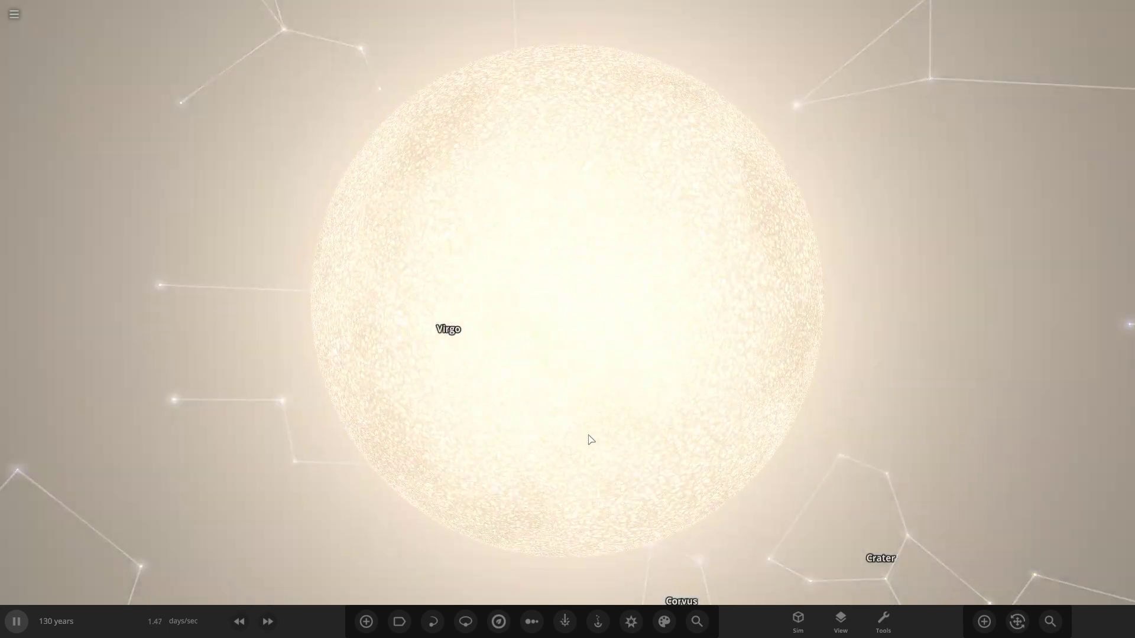
scroll(520, 373, down, 5)
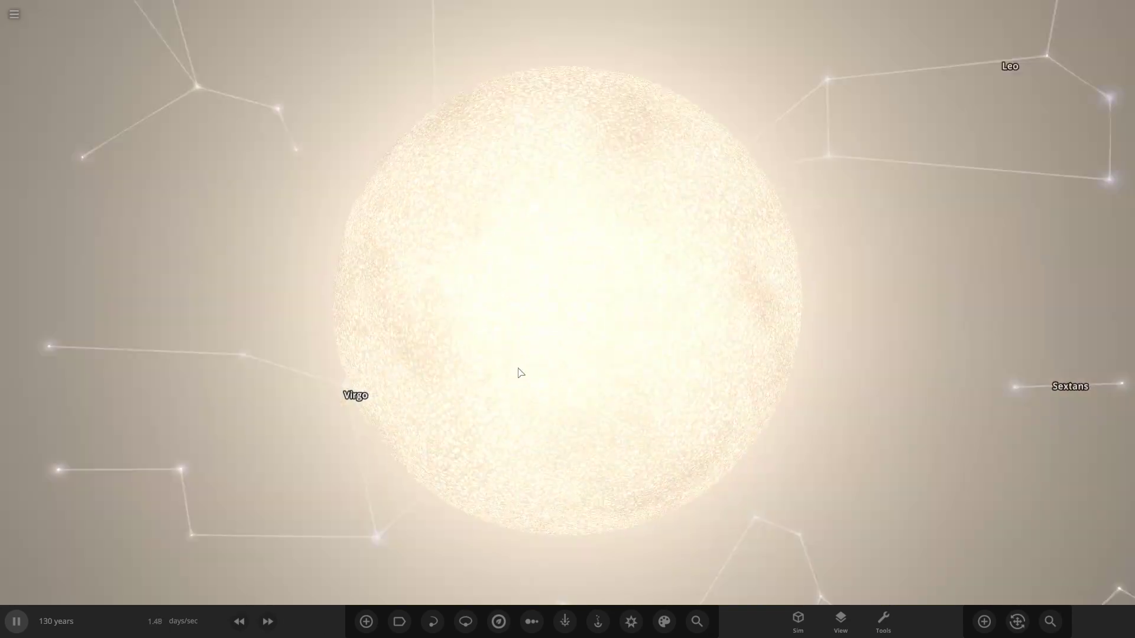
drag(564, 379, 656, 532)
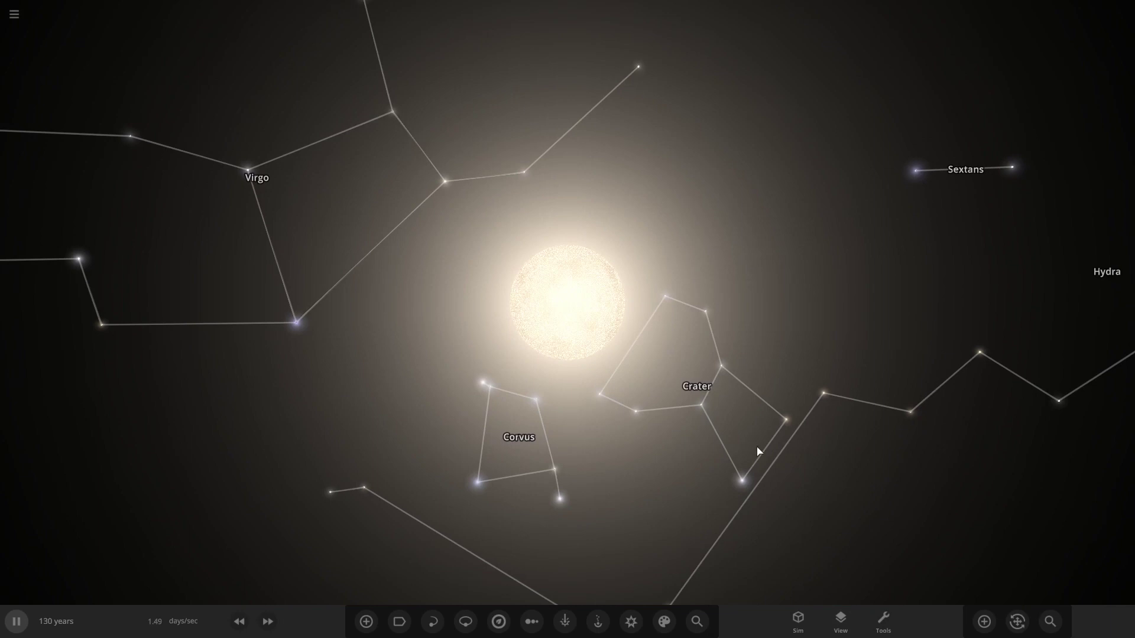
- Select the Sun and reduce the object glows to 0% in the view settings, inspecting it without glow
click(523, 299)
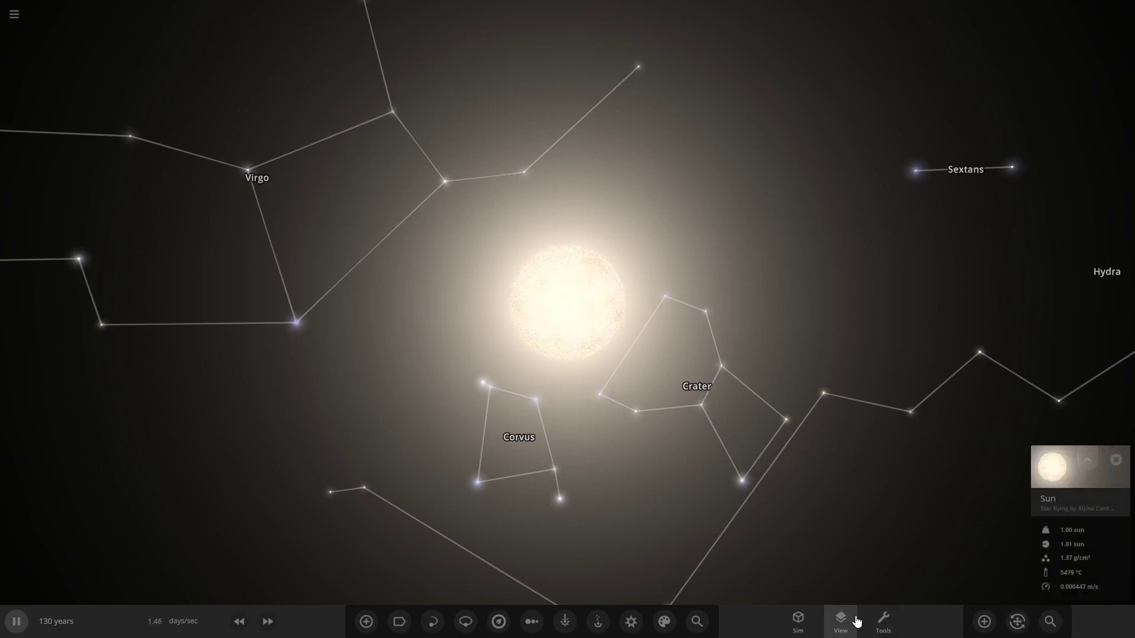
click(883, 620)
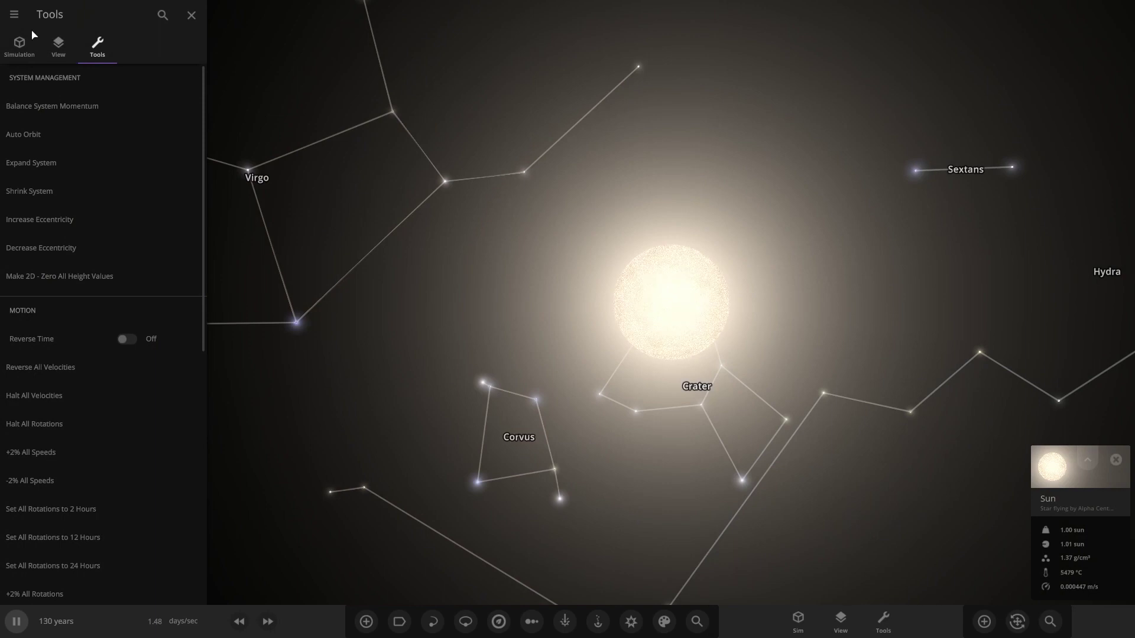
click(58, 45)
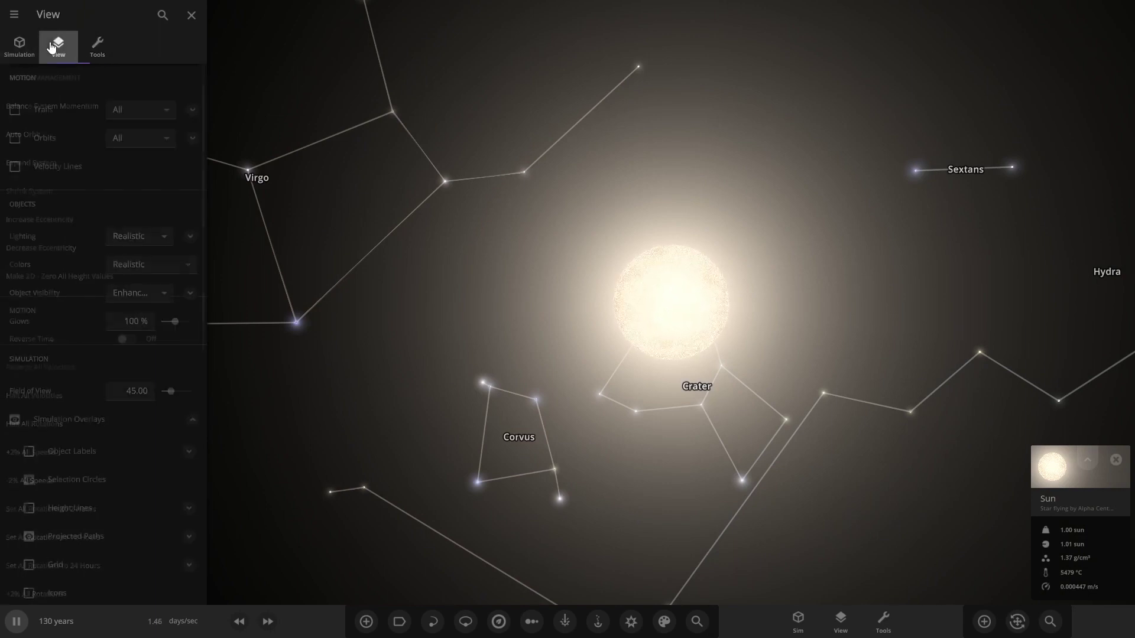
scroll(109, 451, down, 3)
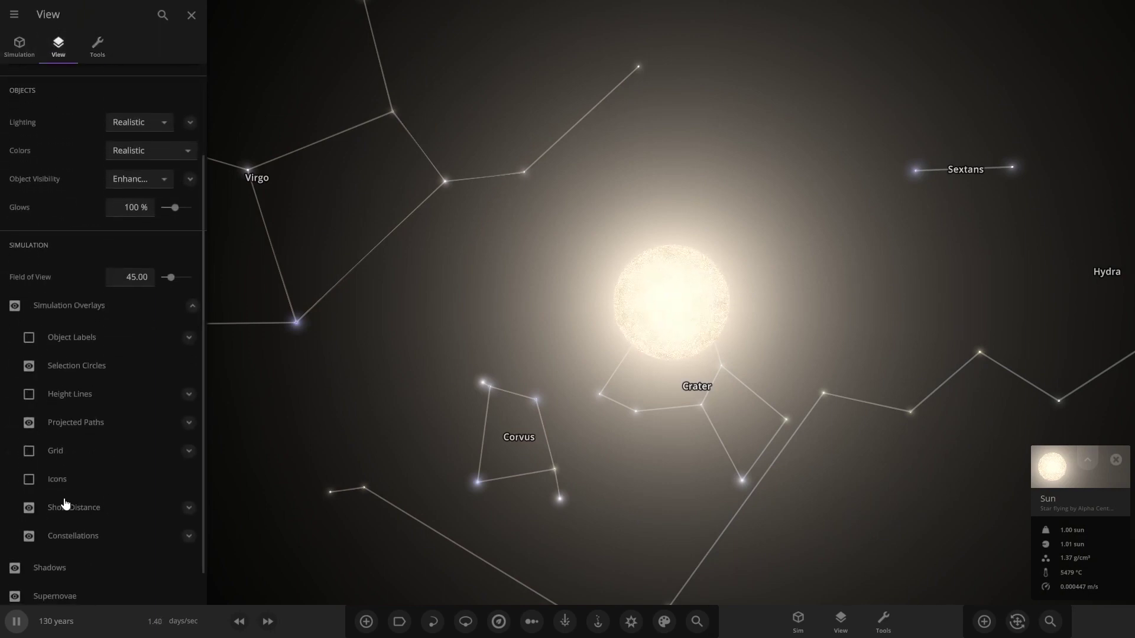
scroll(66, 504, down, 2)
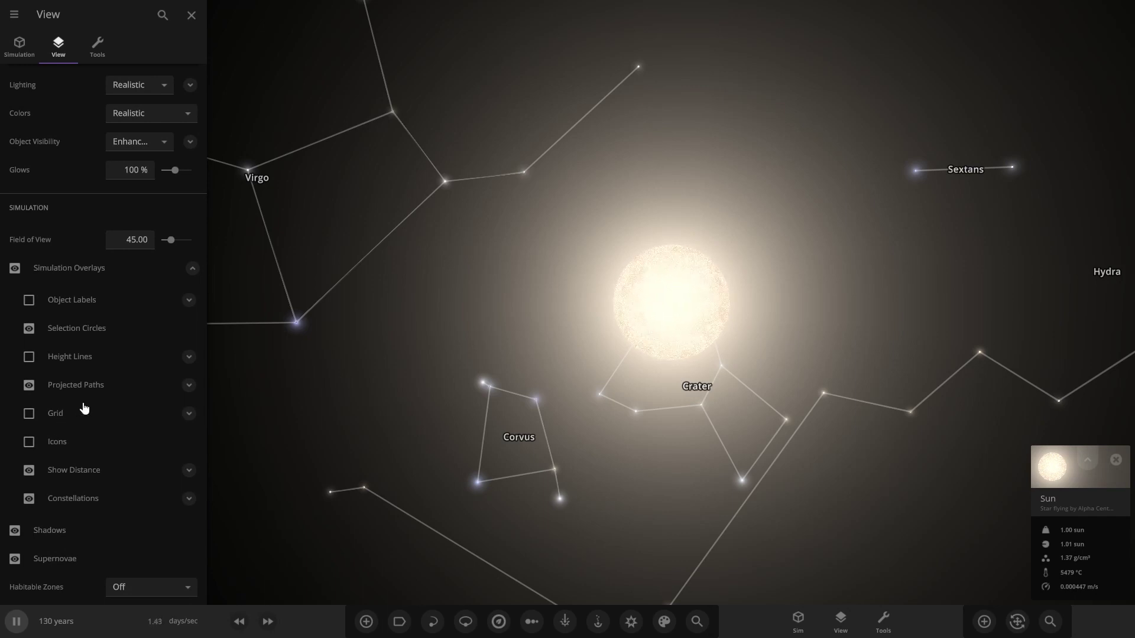
scroll(86, 535, up, 5)
scroll(60, 305, up, 1)
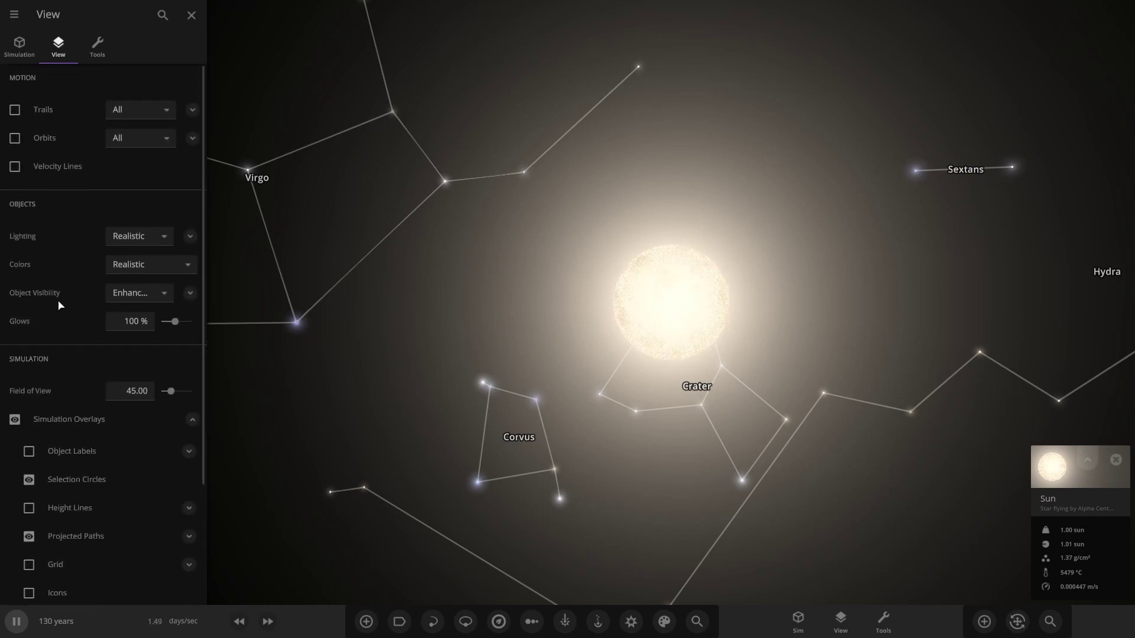
drag(172, 322, 148, 319)
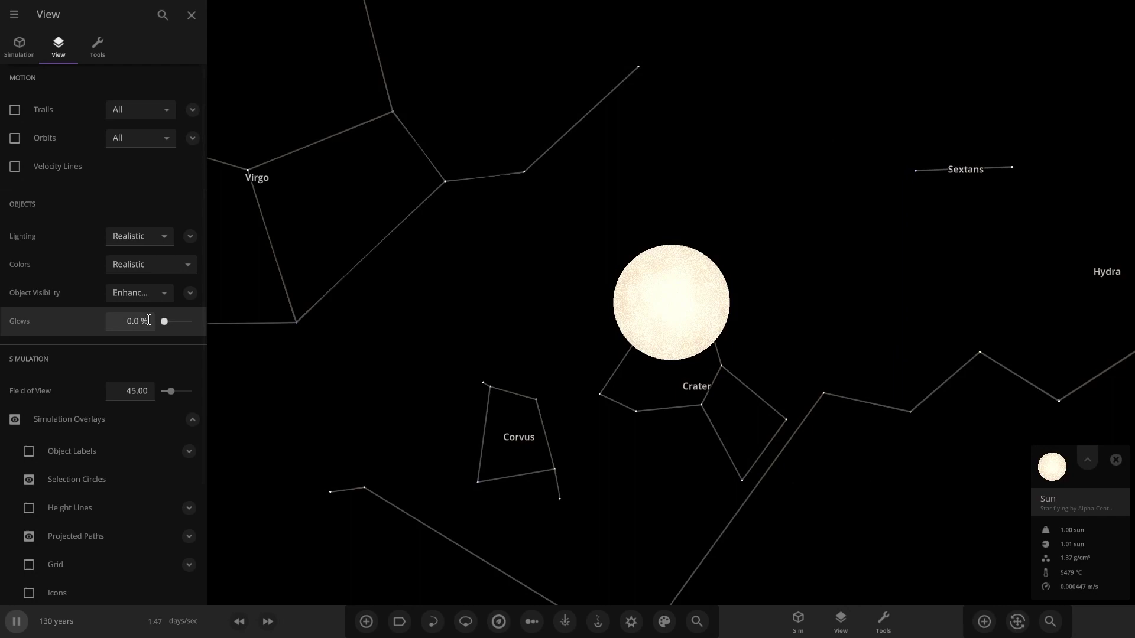
scroll(629, 402, up, 6)
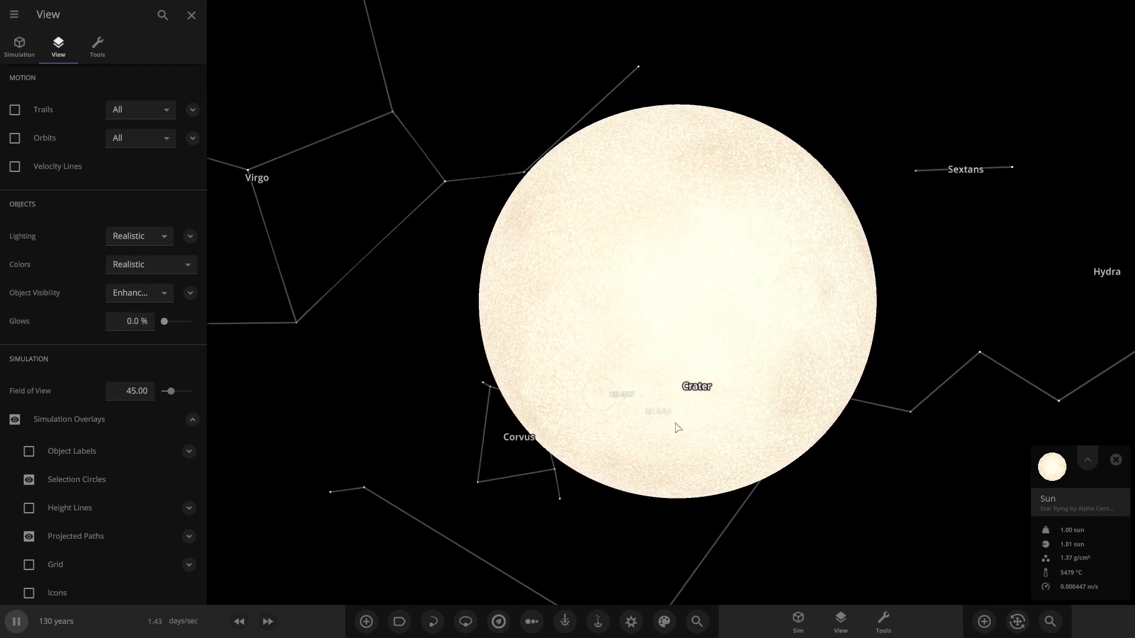
right_drag(675, 423, 613, 416)
- Raise the object glows to 250% and inspect the Sun from near and far
drag(165, 322, 190, 322)
scroll(717, 345, up, 5)
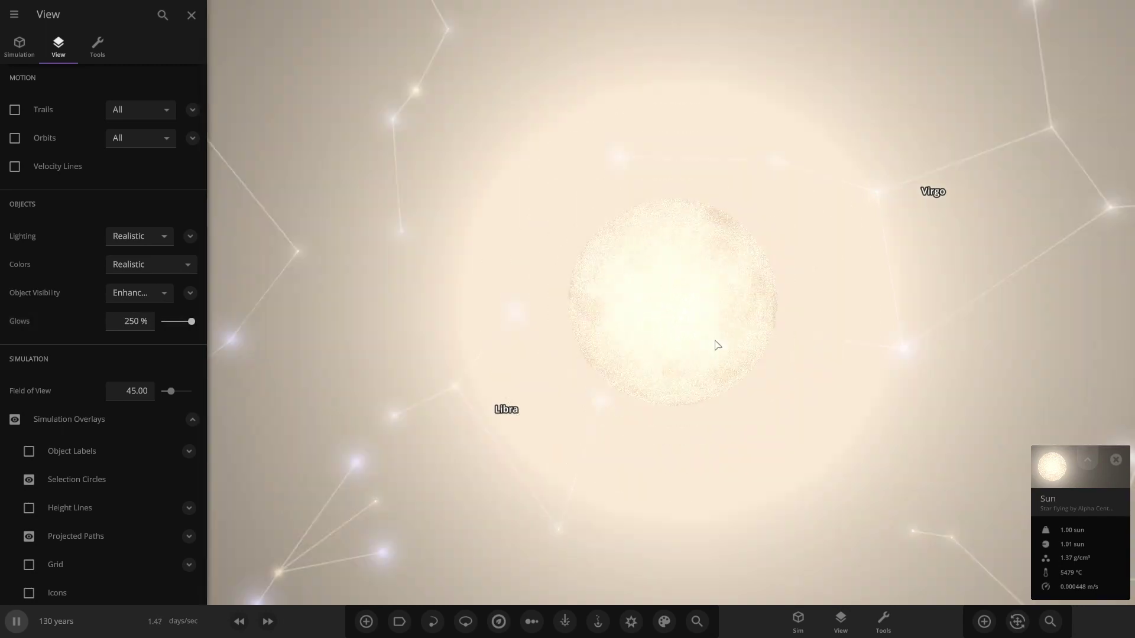
right_drag(712, 394, 601, 379)
scroll(599, 380, down, 5)
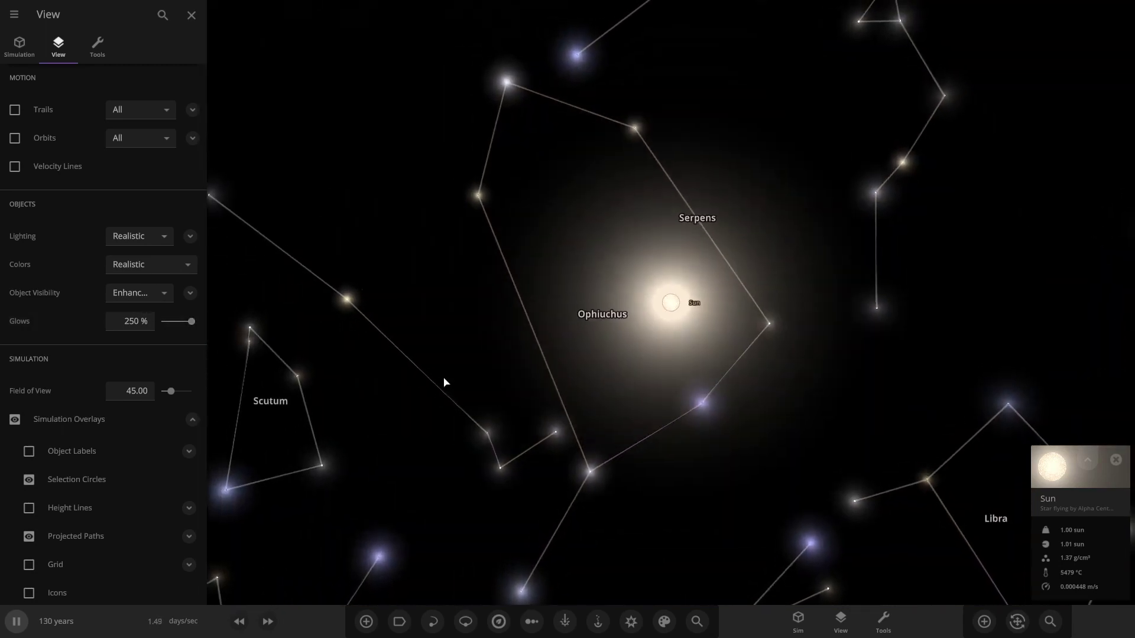
- Set the object glows to 100% and close the view settings
mouse_move(191, 322)
mouse_down()
mouse_move(170, 324)
mouse_move(220, 334)
mouse_move(177, 336)
mouse_up()
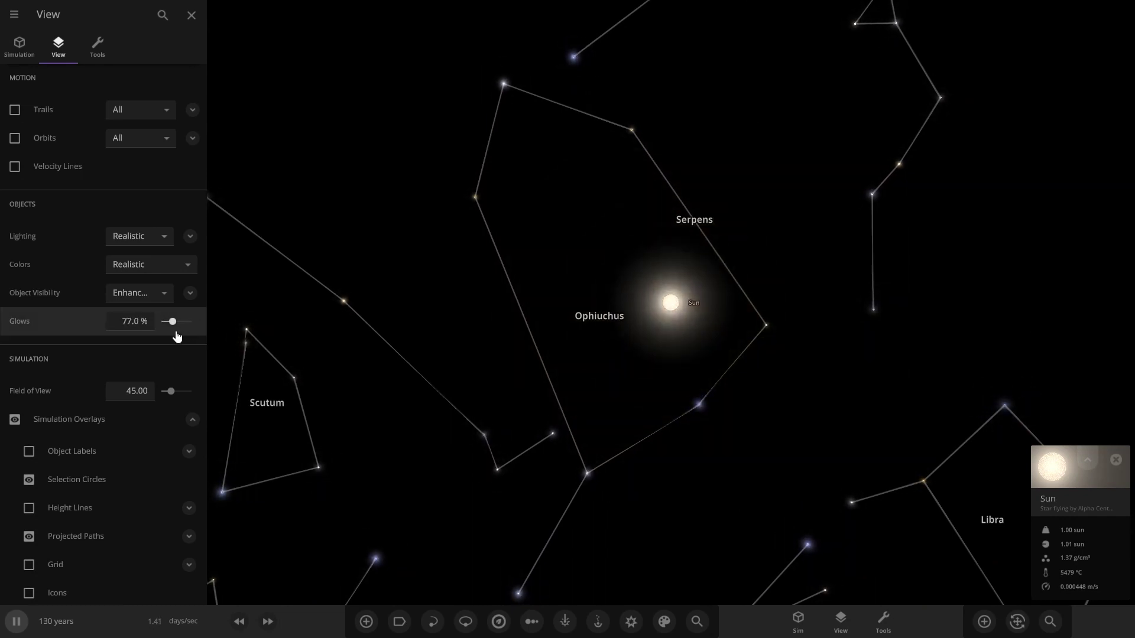
click(141, 295)
click(134, 297)
drag(172, 322, 168, 328)
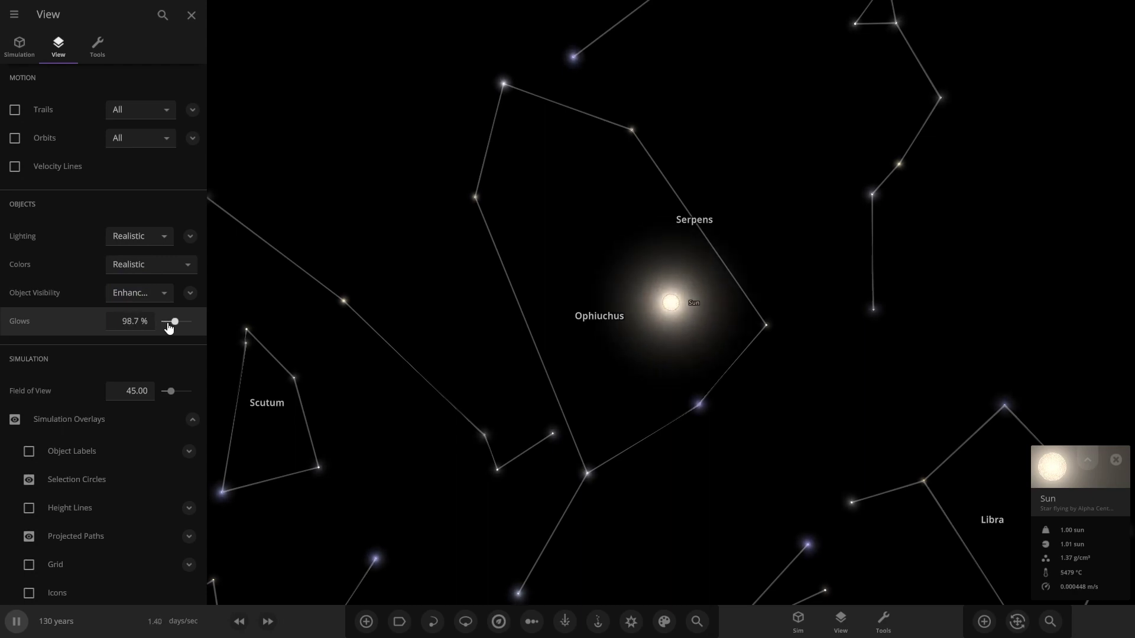
click(108, 326)
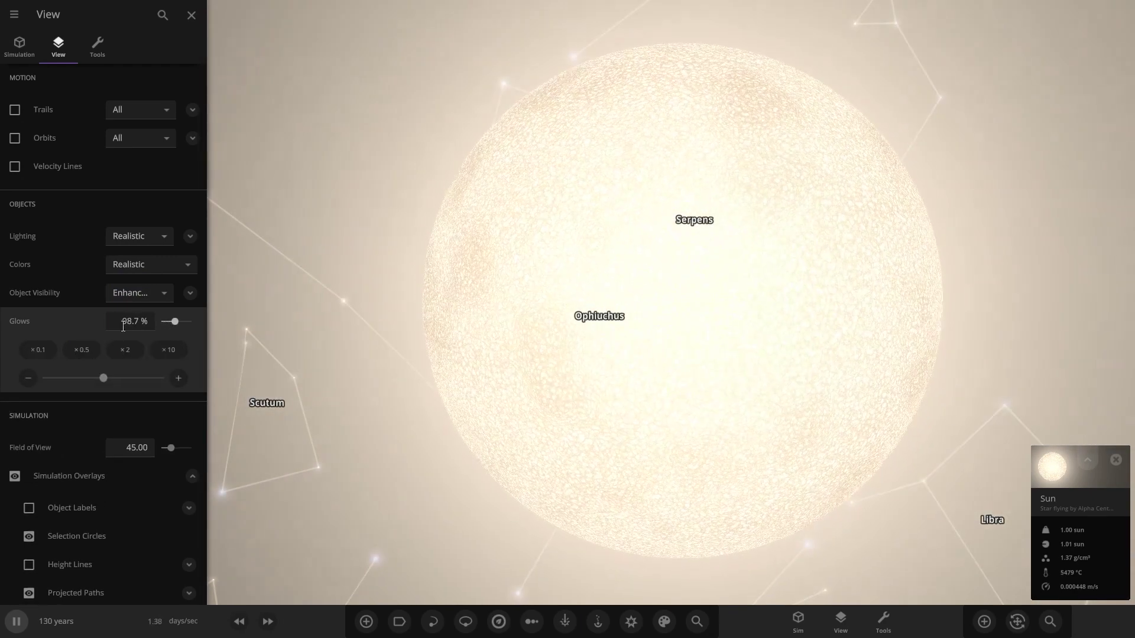
text(100)
key(Return)
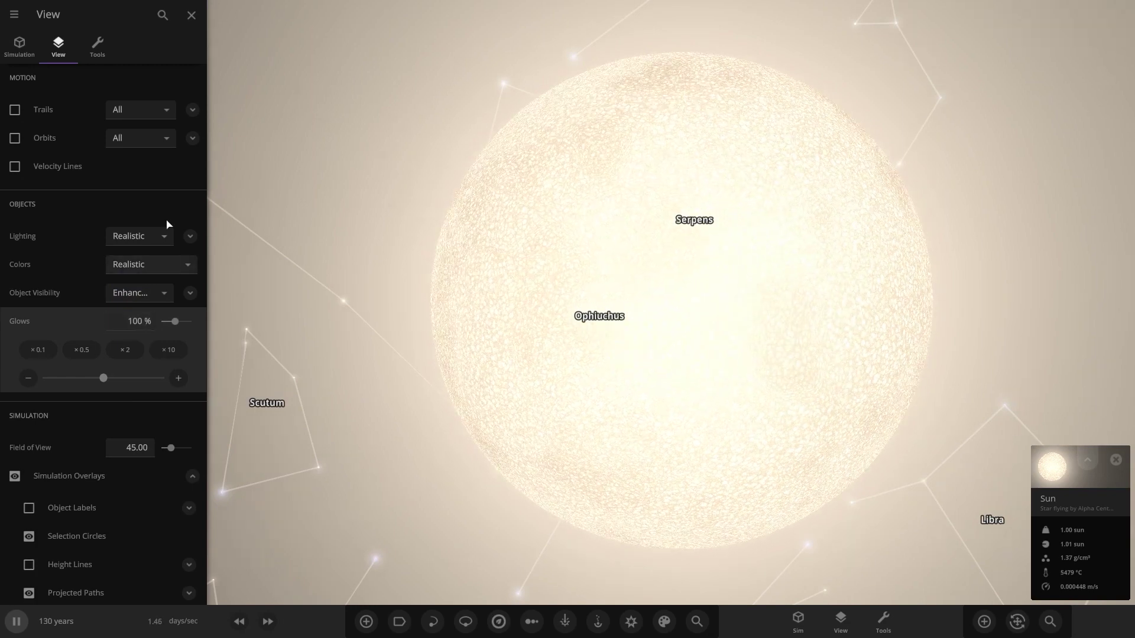
scroll(925, 343, down, 2)
right_drag(926, 342, 732, 325)
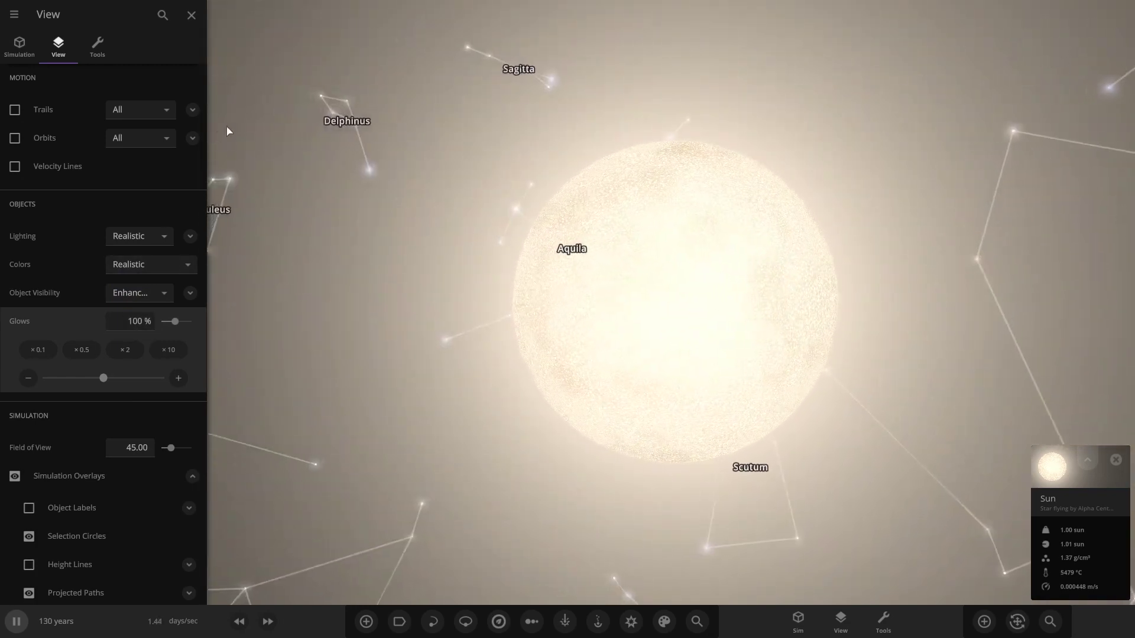
click(192, 16)
- Examine the Western constellations around the Sun, including Libra, Vela, Carina, Canis Major and Orion
scroll(678, 387, down, 10)
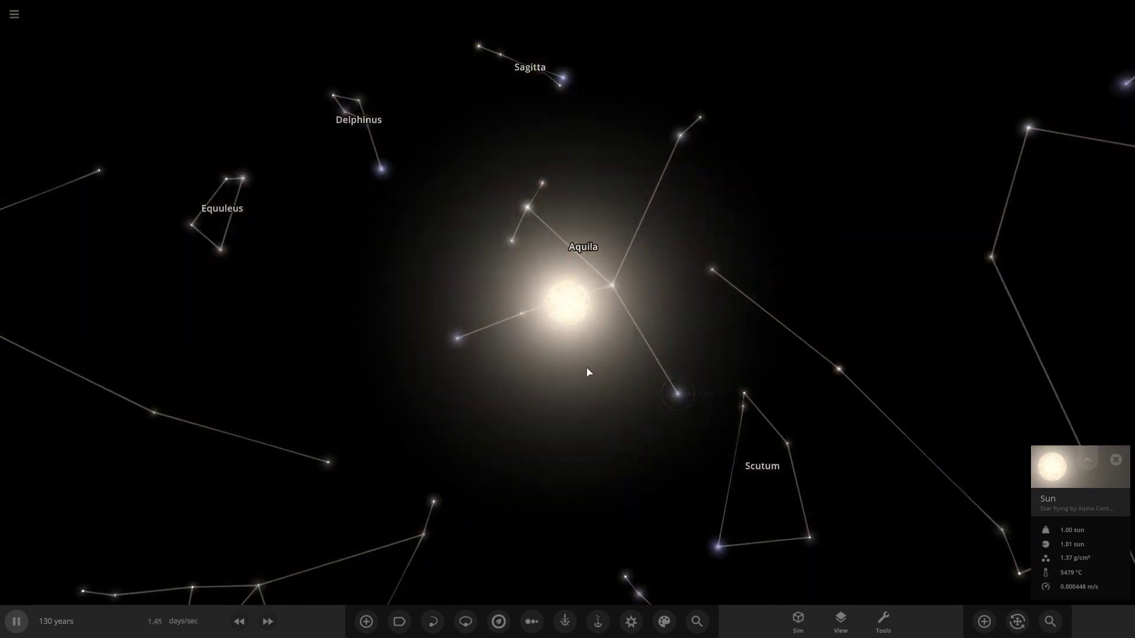
right_drag(571, 365, 738, 371)
drag(737, 376, 788, 372)
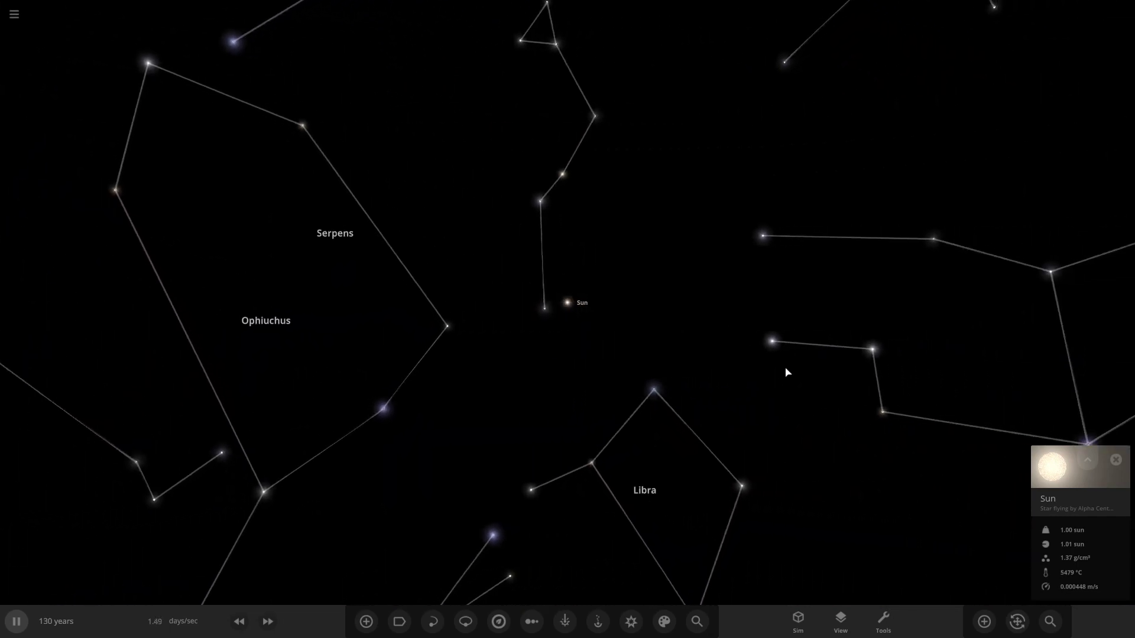
drag(497, 527, 687, 578)
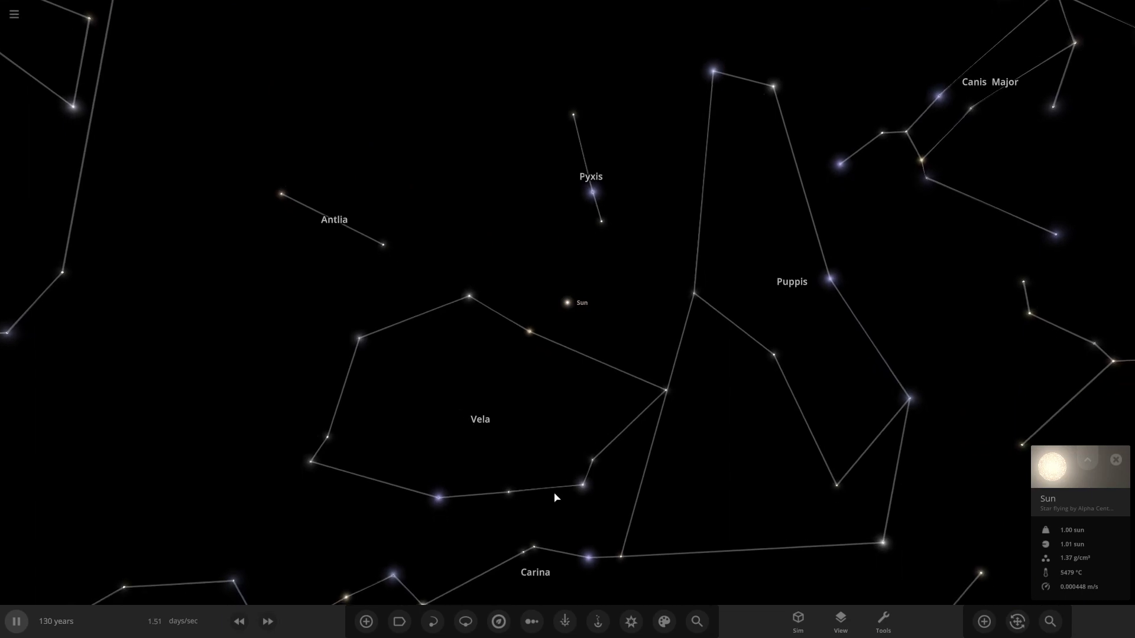
drag(555, 495, 603, 557)
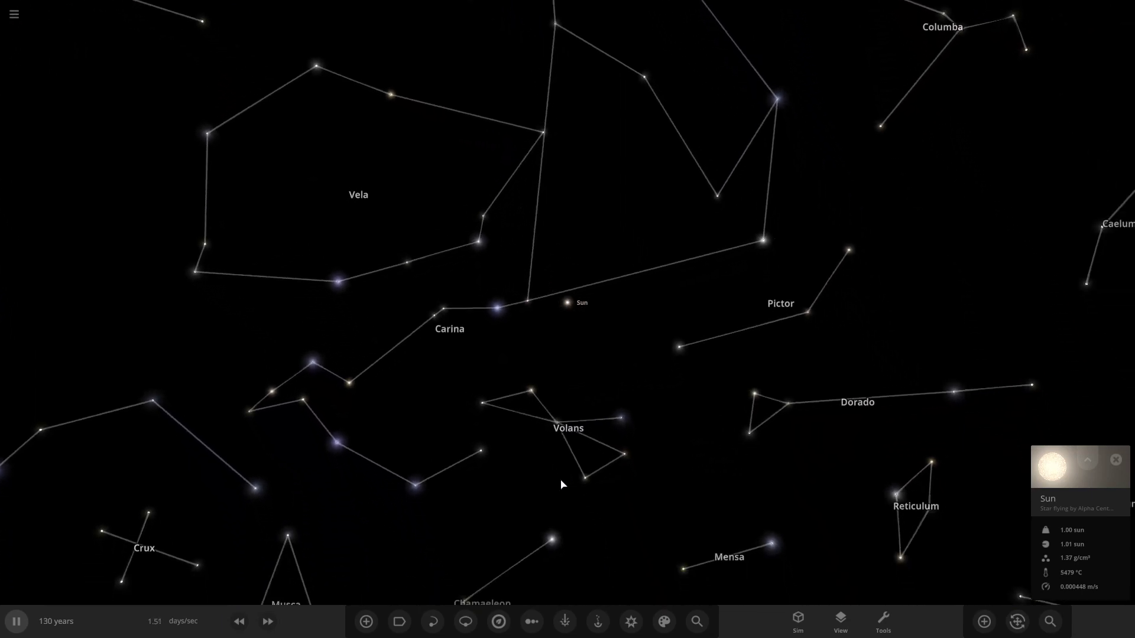
drag(561, 484, 648, 373)
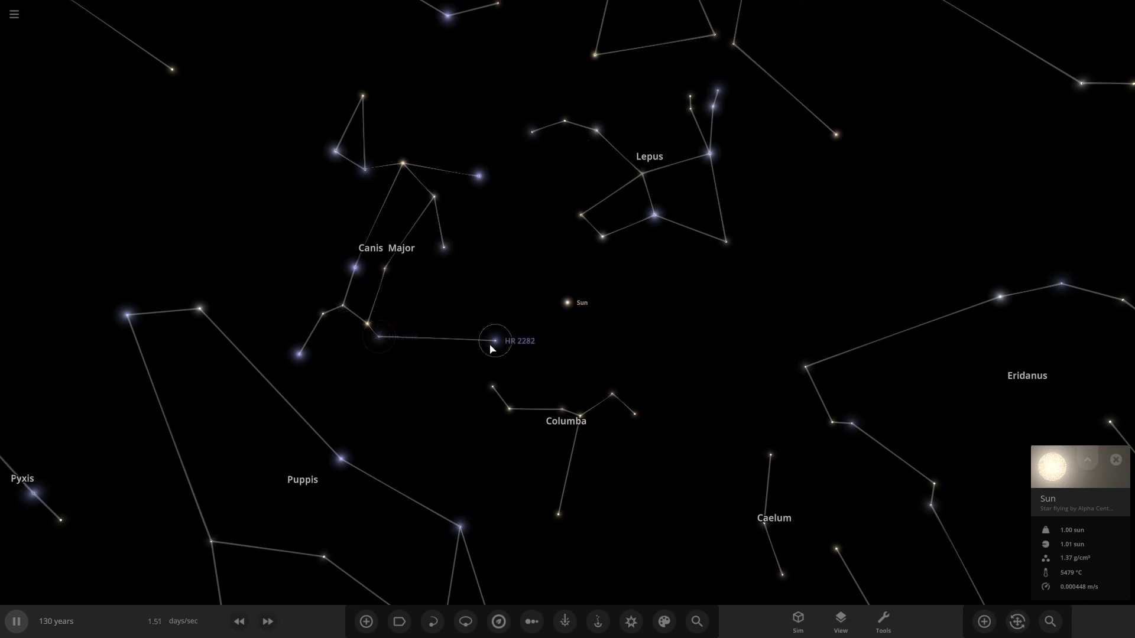
drag(490, 349, 463, 461)
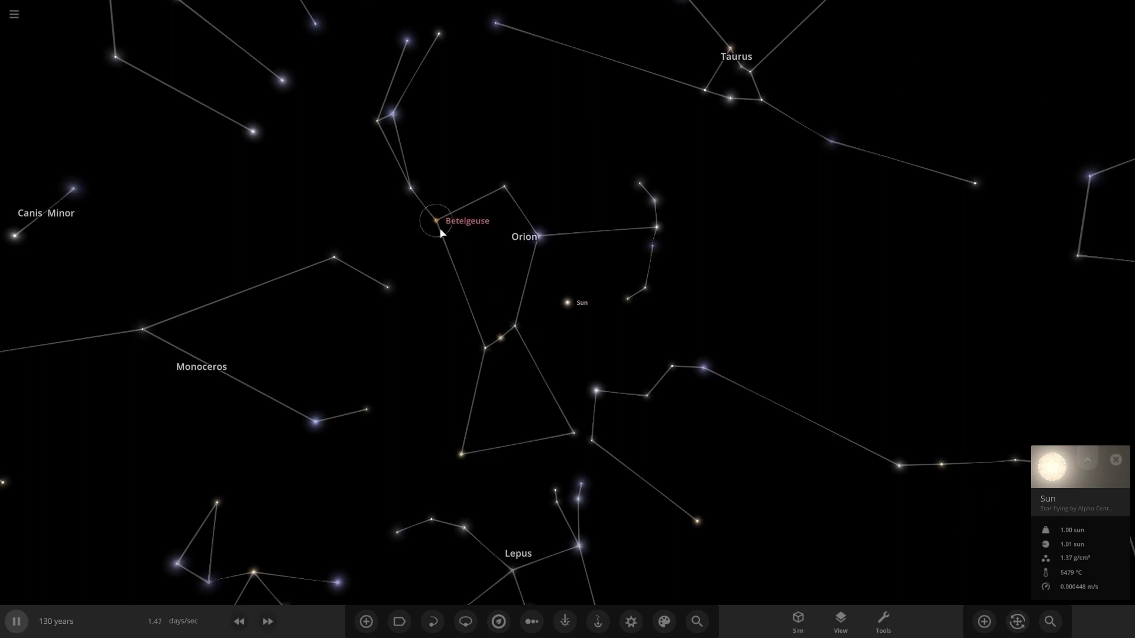
drag(530, 236, 558, 185)
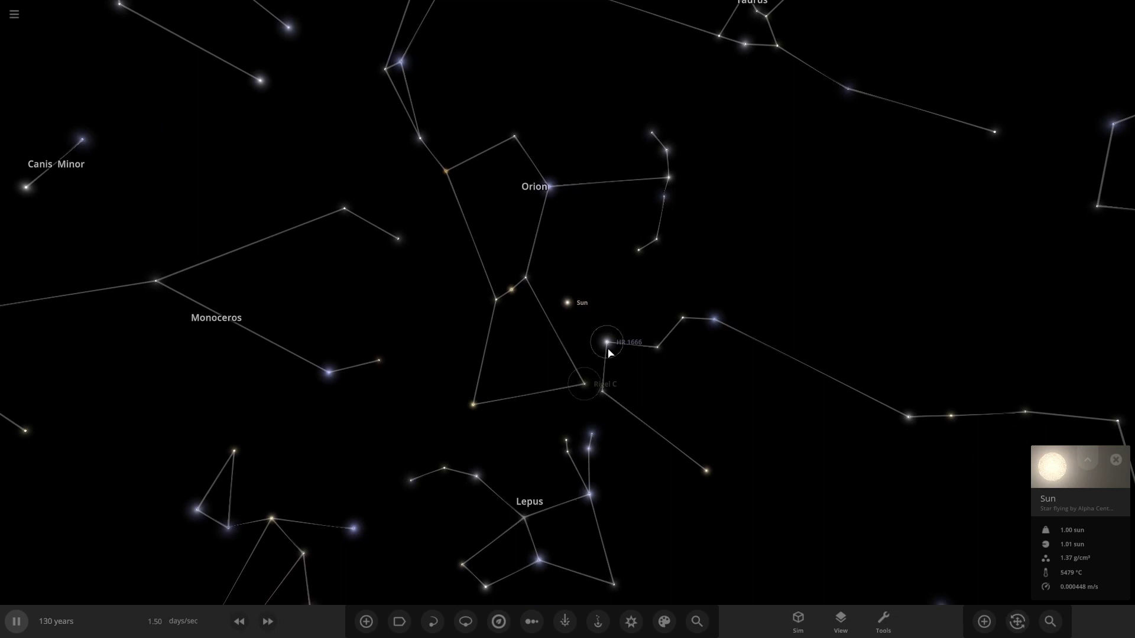
drag(706, 379, 556, 341)
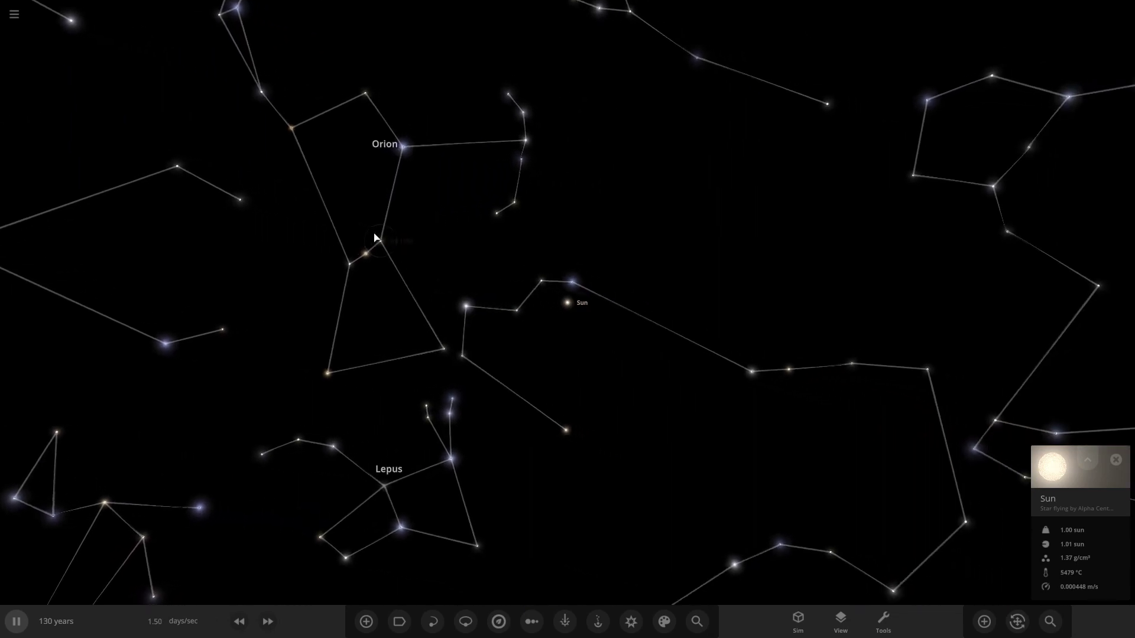
- Inspect the stars HR 1790 and Betelgeuse in Orion and examine the surrounding constellations from Gemini and Taurus to Perseus
click(404, 157)
drag(676, 372, 644, 362)
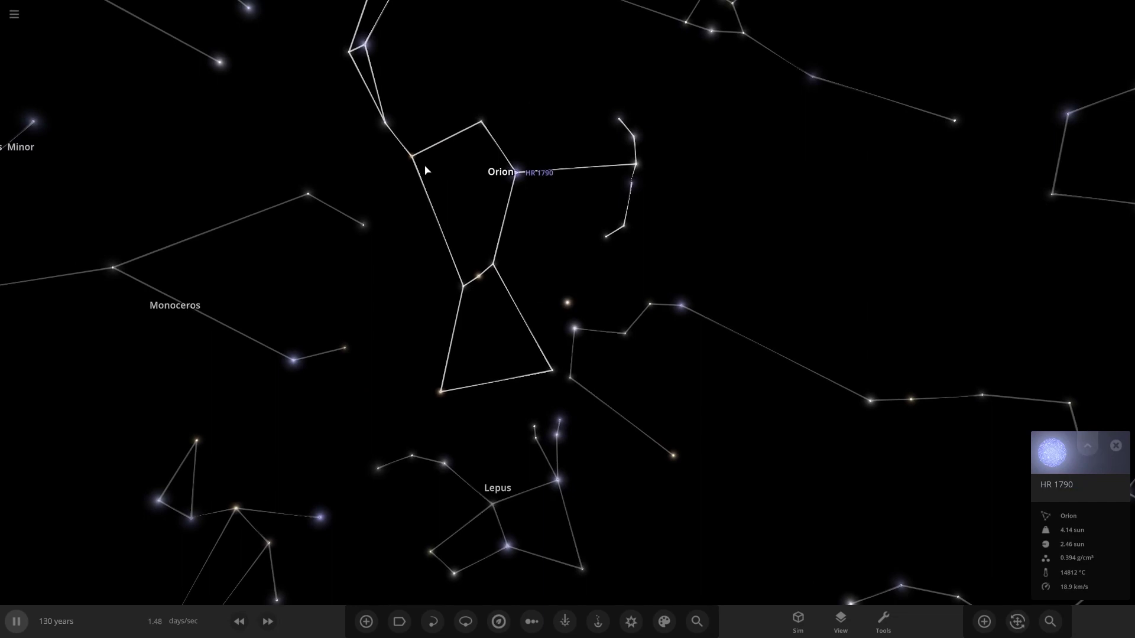
click(413, 158)
drag(435, 177, 418, 266)
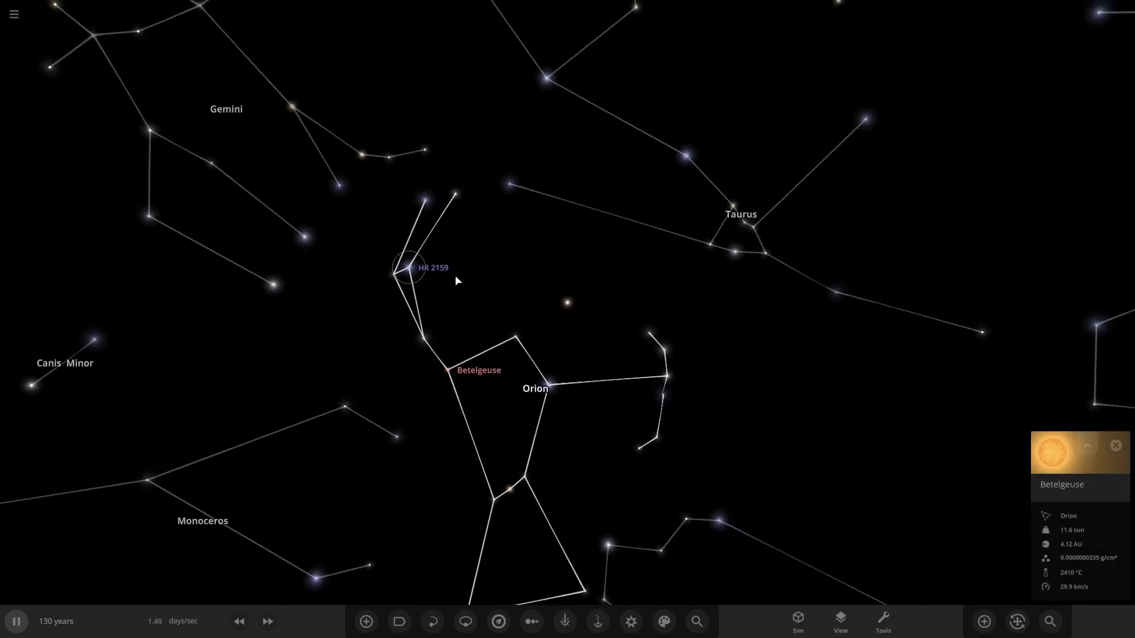
drag(680, 242, 650, 355)
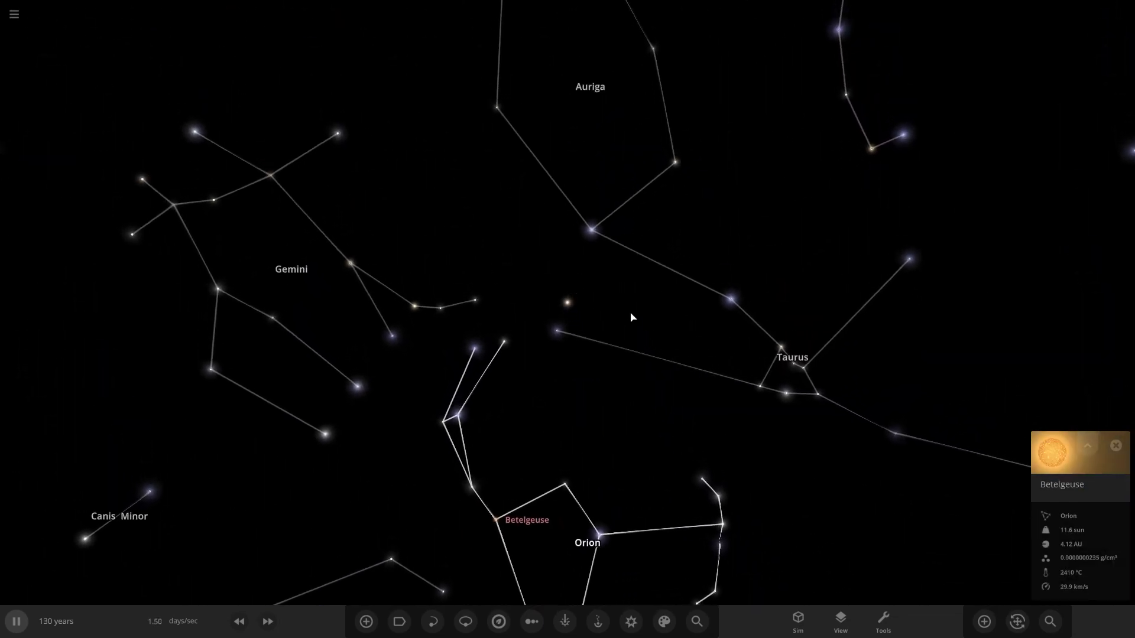
drag(637, 177, 635, 266)
drag(634, 349, 831, 331)
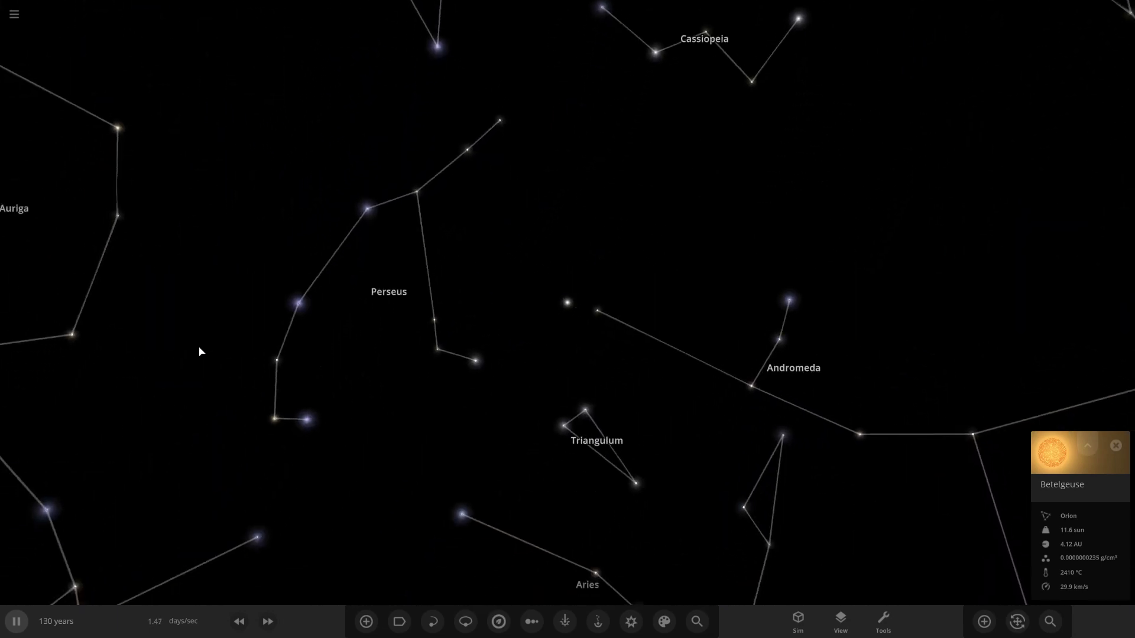
- Set the background to Milky Way Bright and view the constellations against it around Crux, Vela and Carina
click(666, 621)
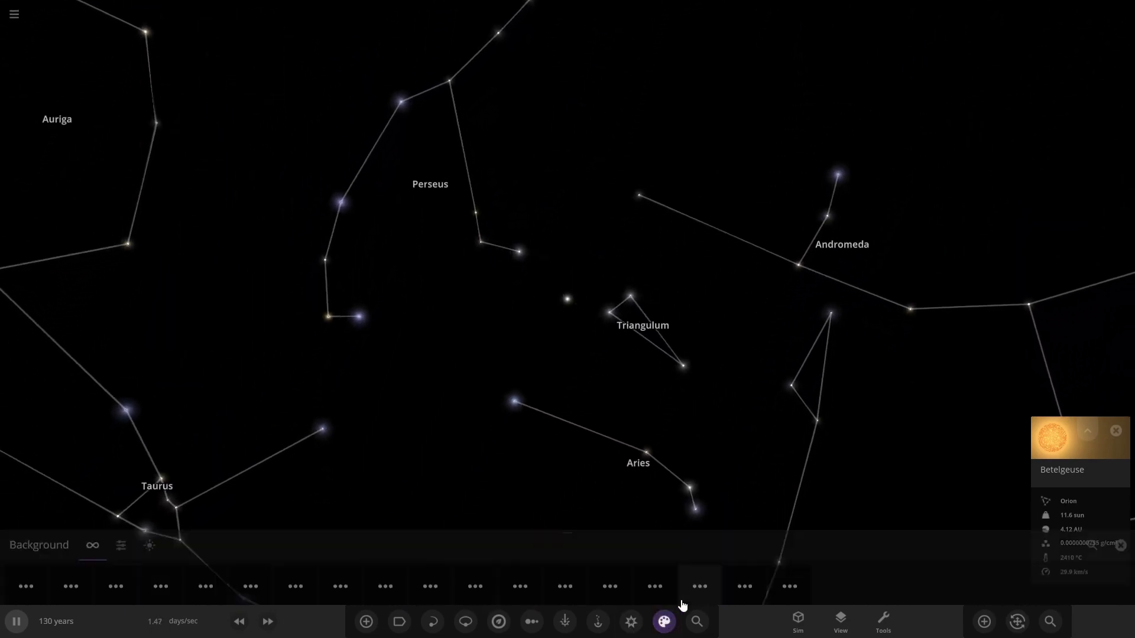
click(63, 563)
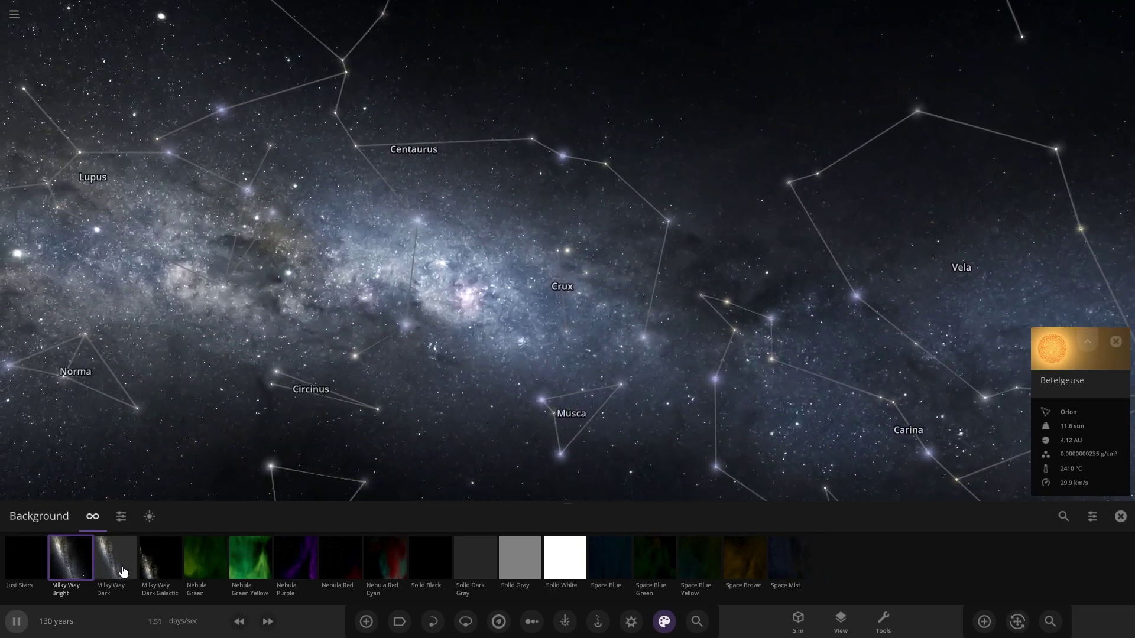
click(160, 558)
click(91, 569)
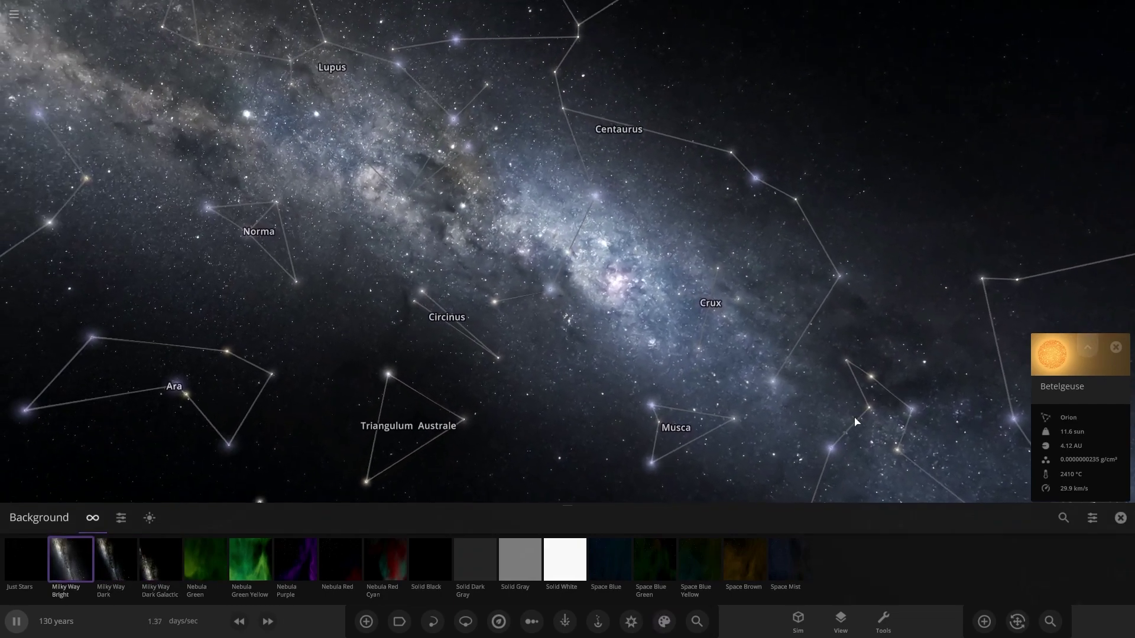
drag(857, 422, 699, 336)
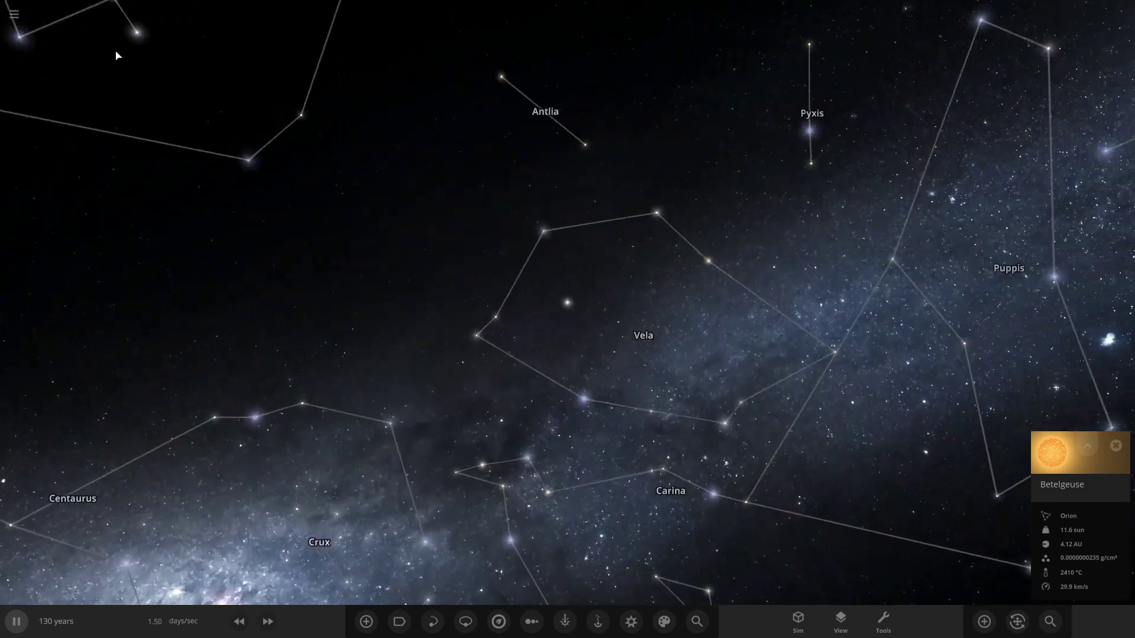
- Start a new empty simulation
click(94, 48)
click(14, 14)
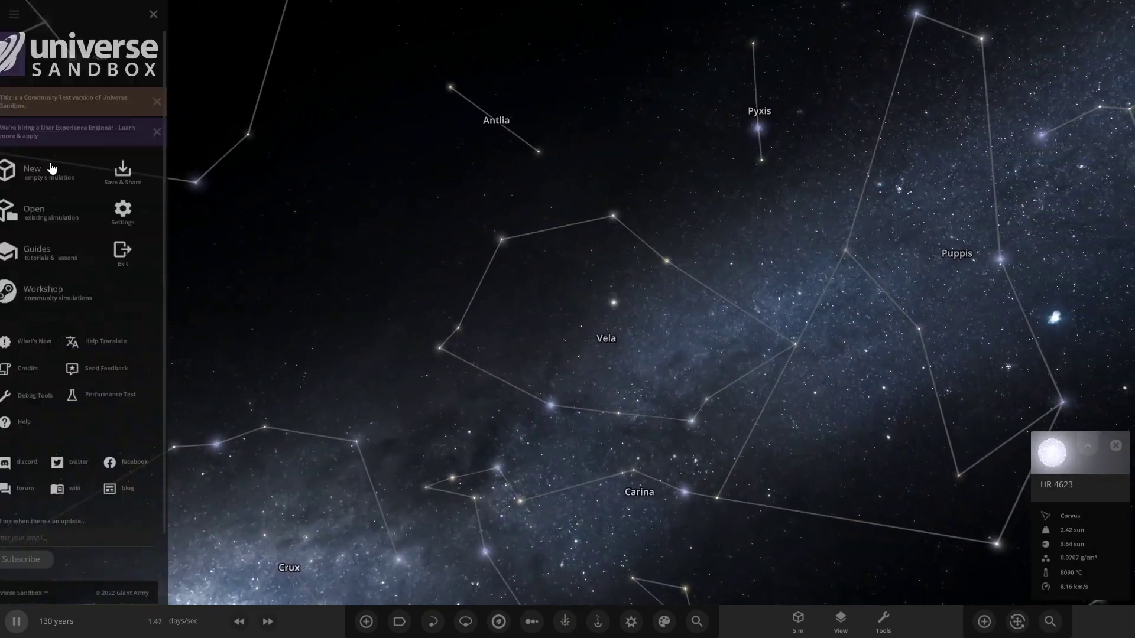
click(90, 185)
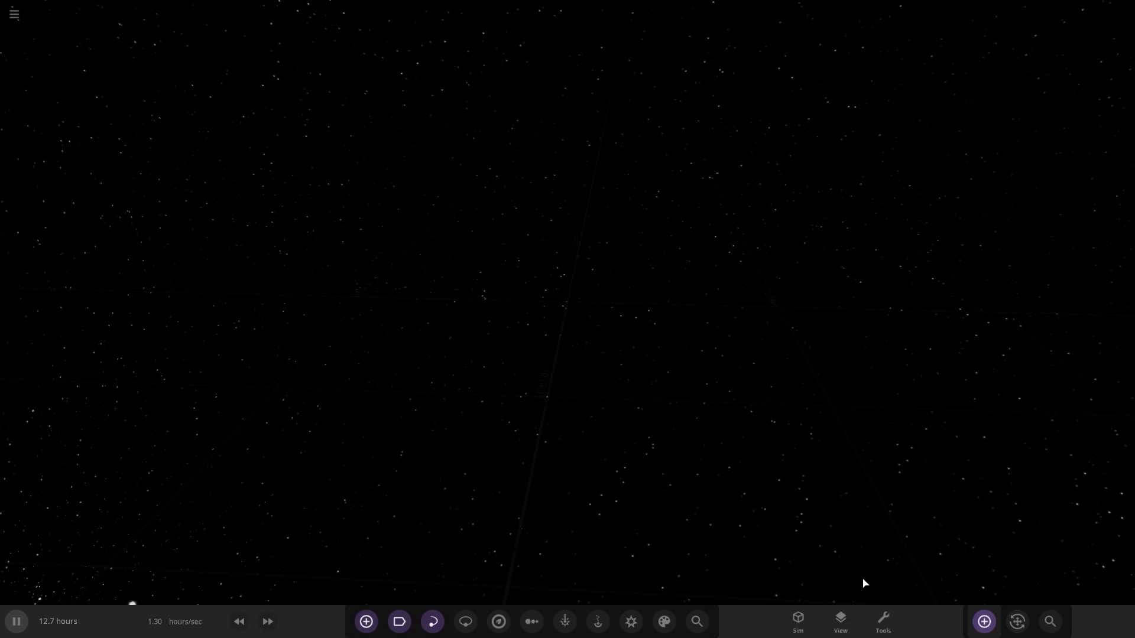
- Add Earth to the empty simulation and open its full properties
key(a)
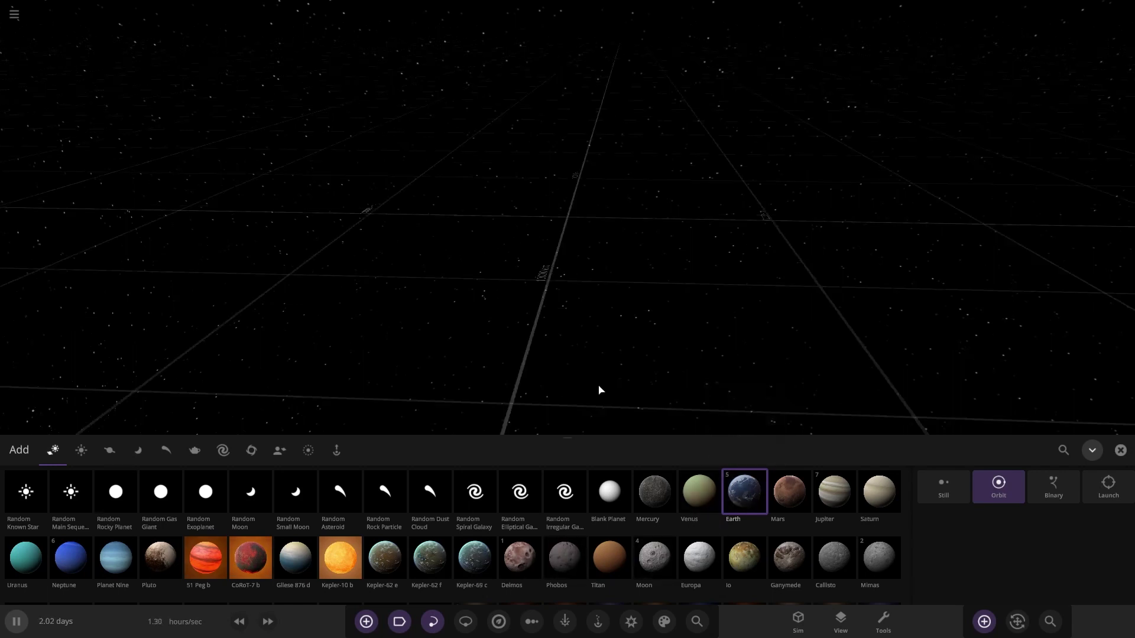
click(509, 286)
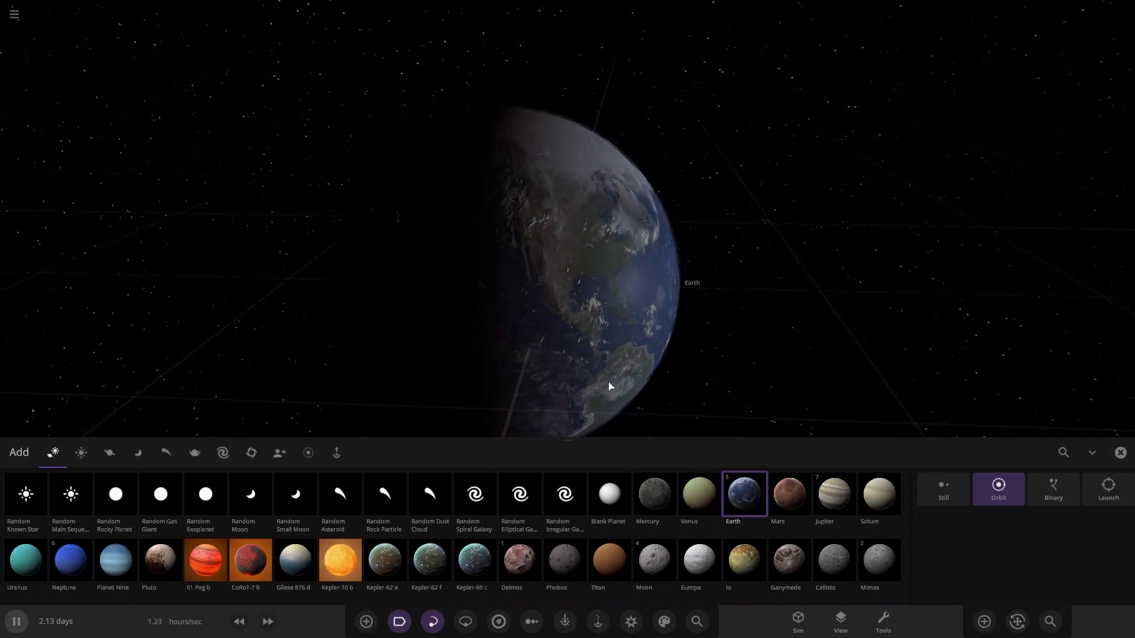
click(1119, 445)
click(646, 393)
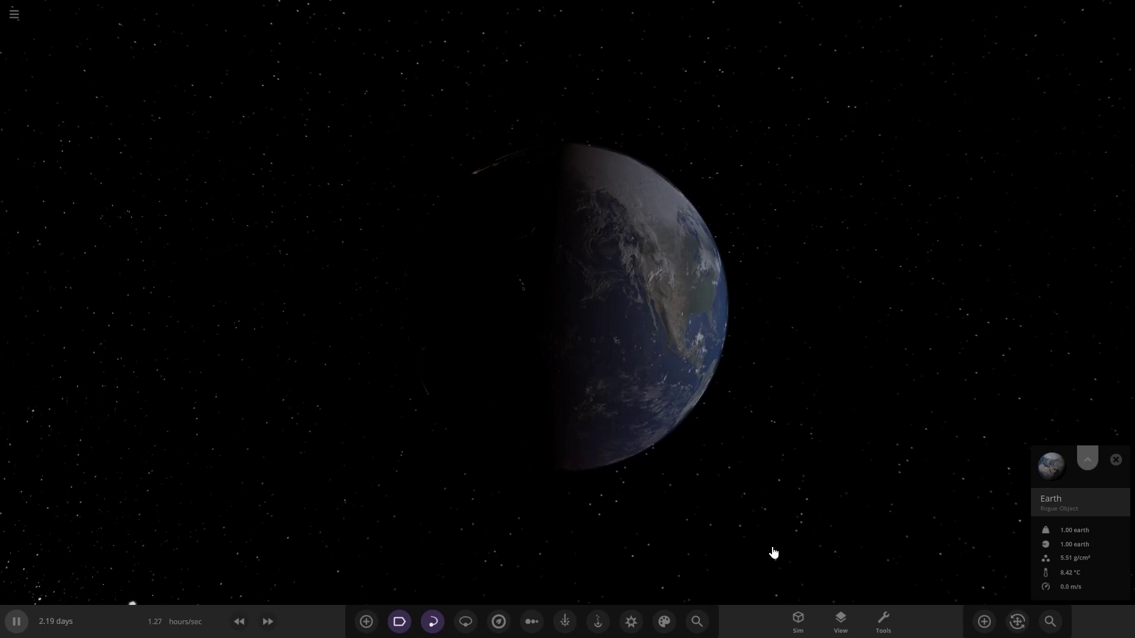
drag(741, 544, 613, 535)
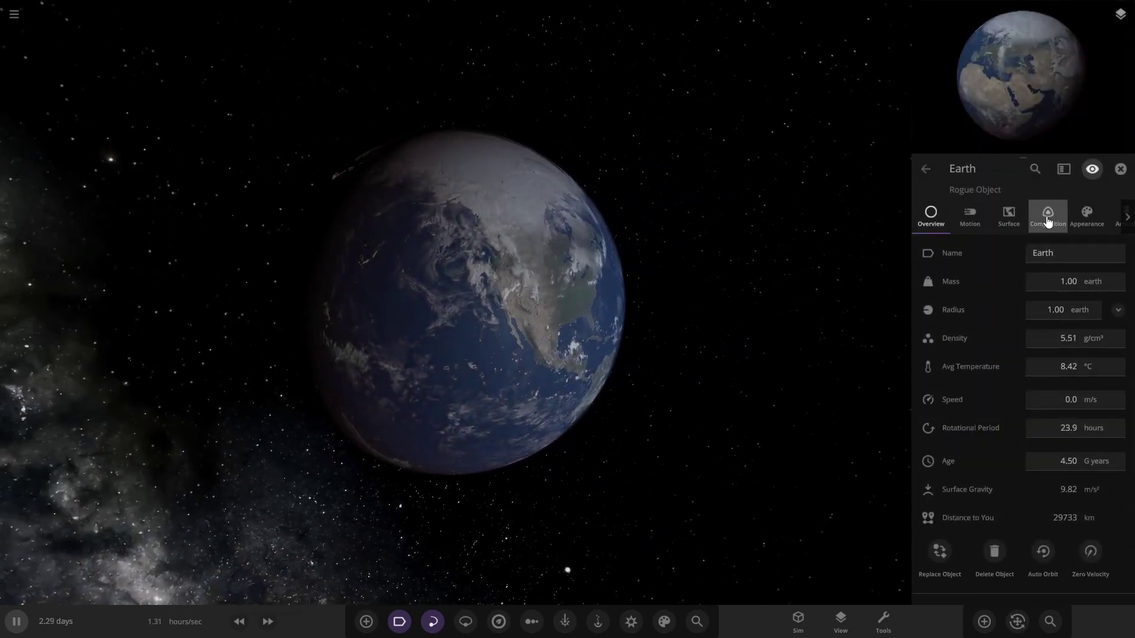
- Examine Earth's composition properties, from material composition down to the magnetic field settings
click(1047, 222)
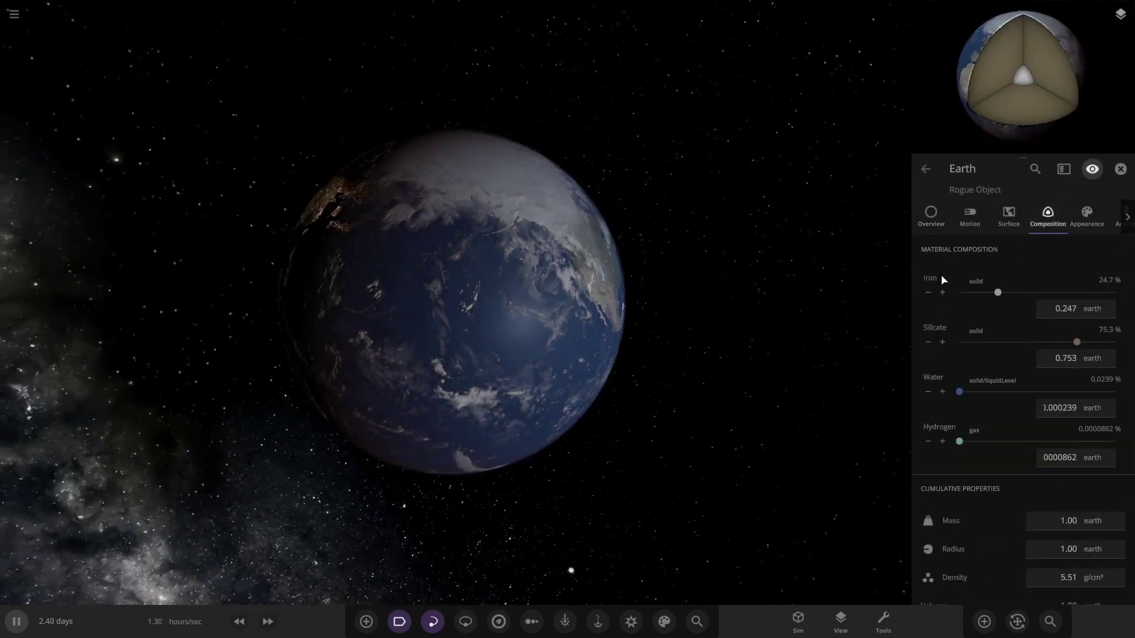
click(1120, 253)
click(1120, 253)
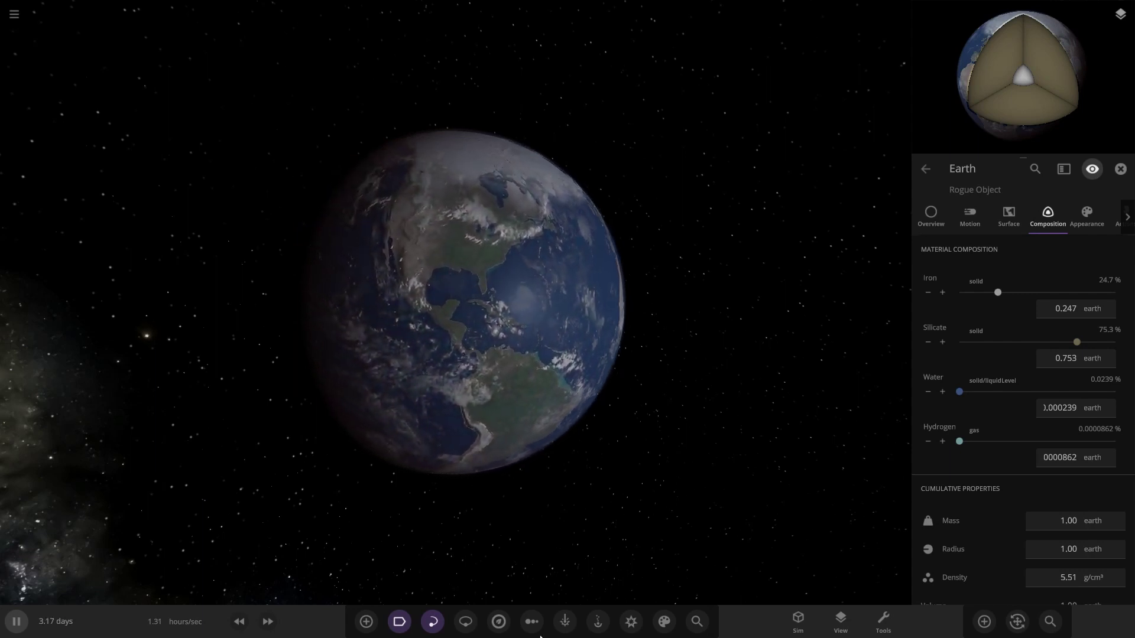
scroll(969, 433, down, 2)
scroll(999, 455, up, 2)
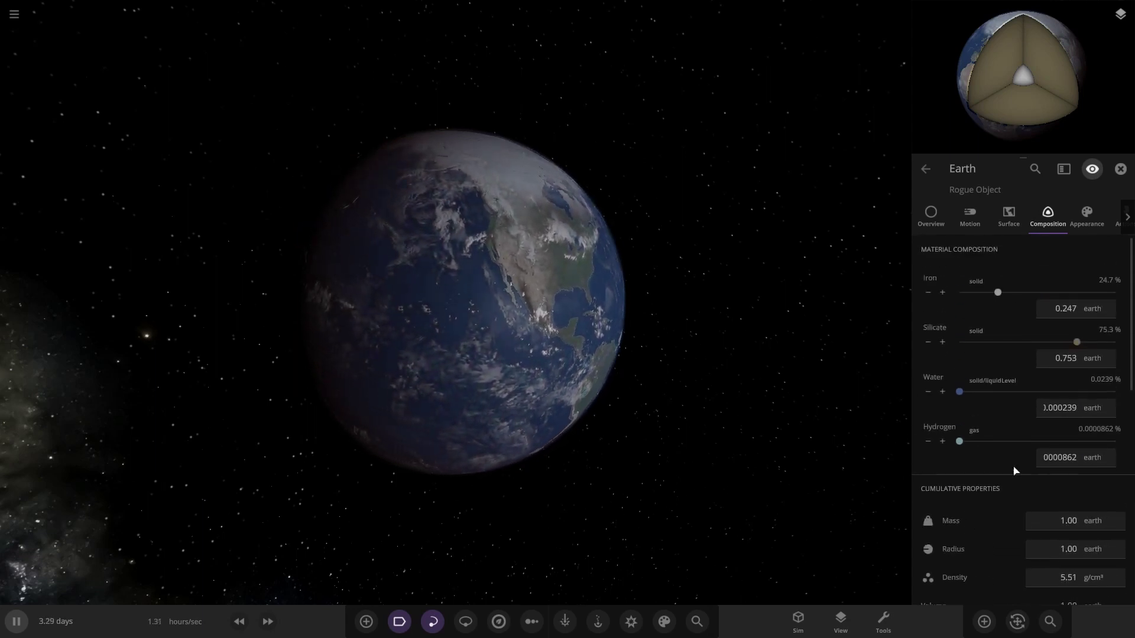
scroll(1029, 497, down, 4)
scroll(1046, 519, down, 5)
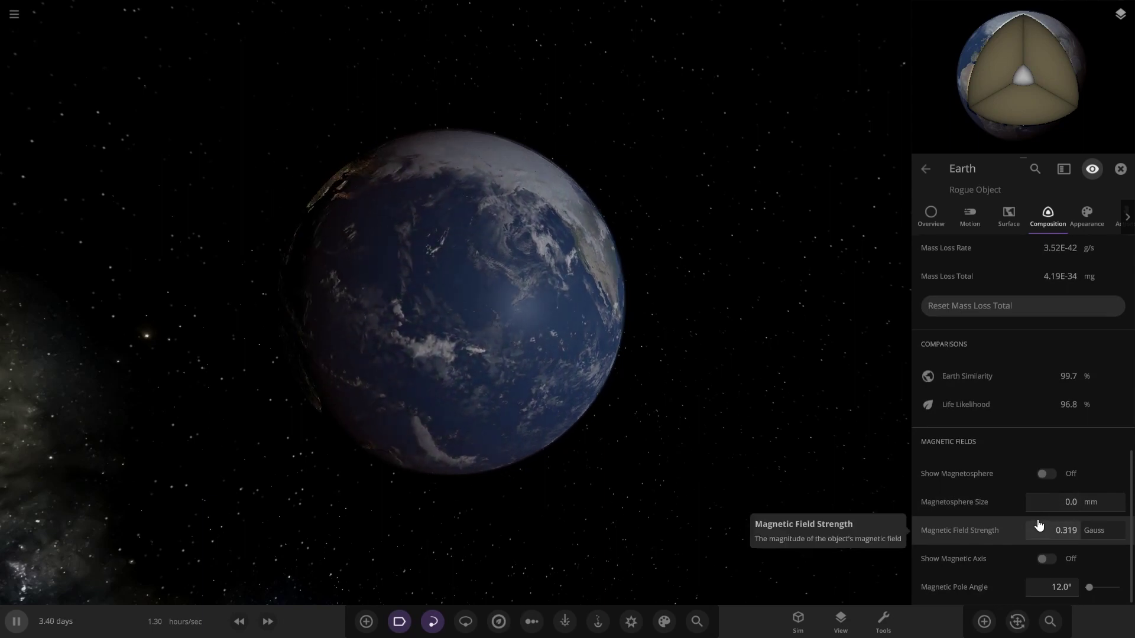
scroll(1016, 525, up, 9)
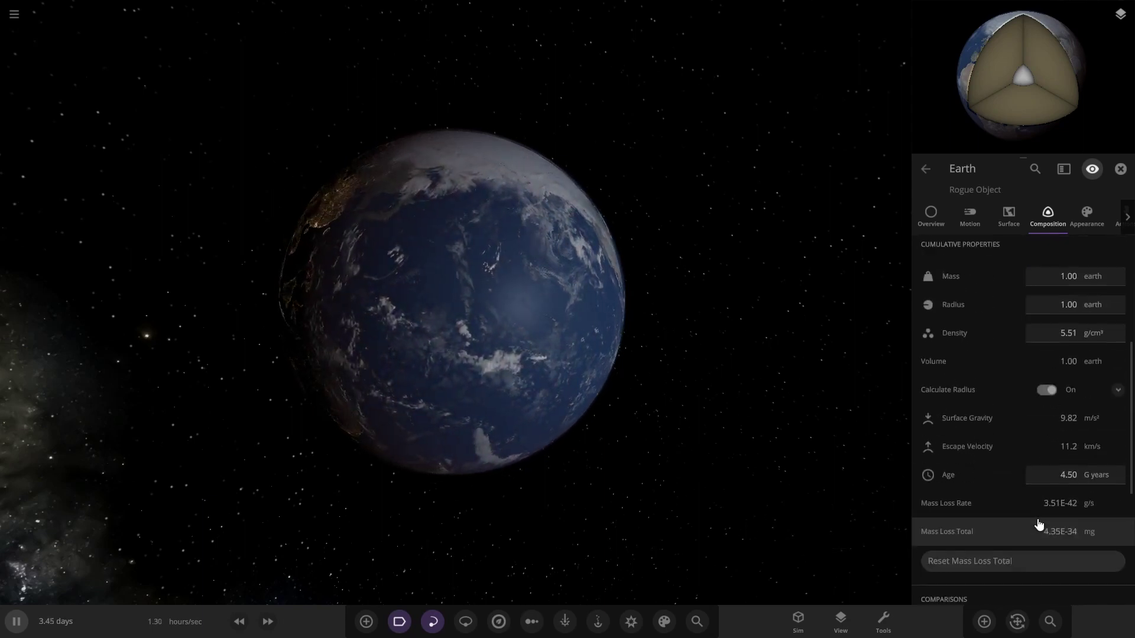
- Review Earth's appearance layers, view the planet from several sides and return to its overview
click(1085, 219)
drag(746, 353, 378, 364)
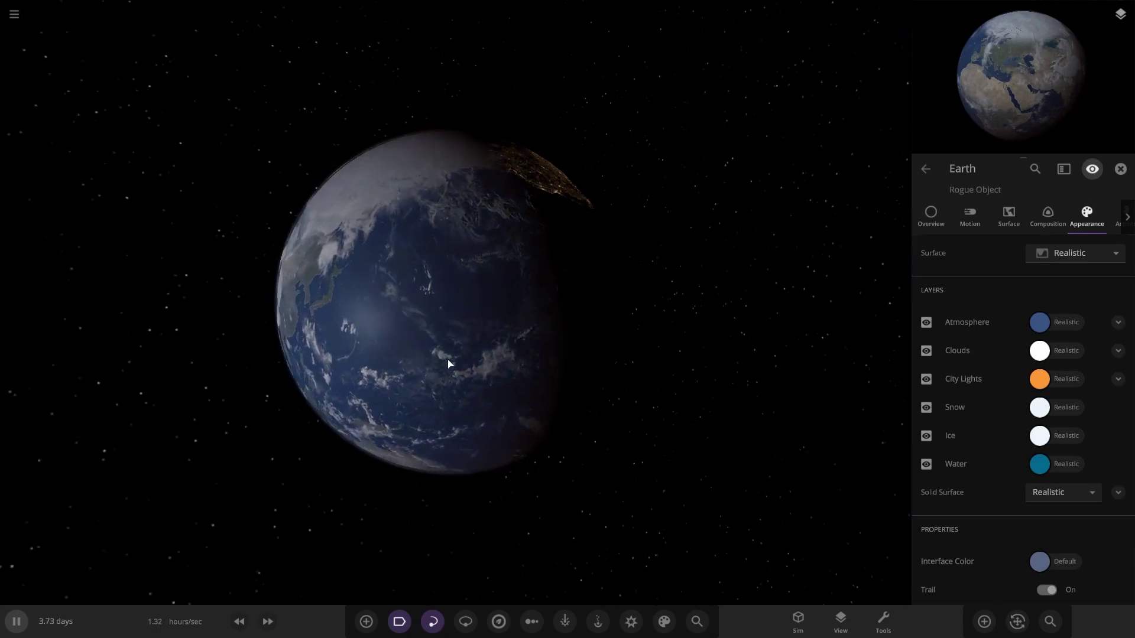
drag(448, 363, 664, 364)
scroll(683, 345, down, 5)
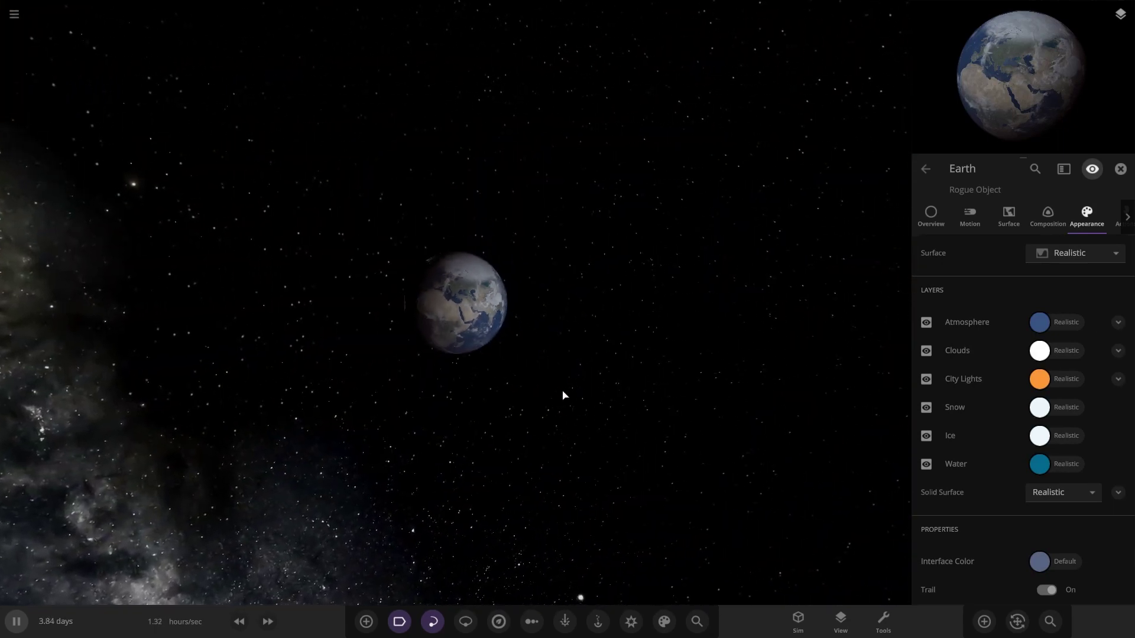
click(931, 214)
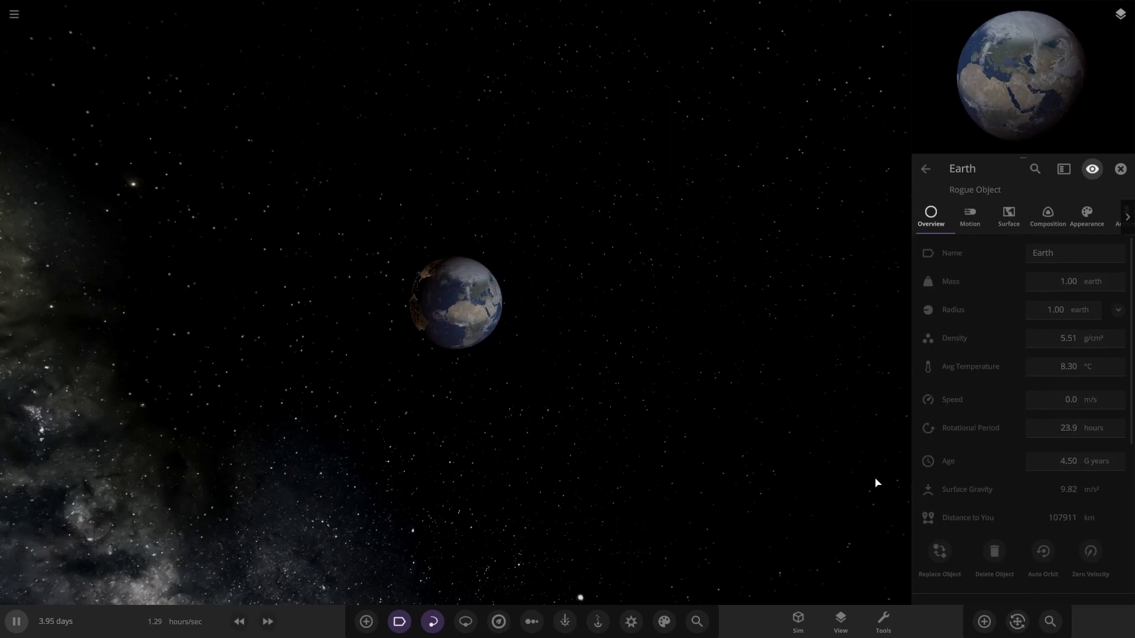
- Add the Sun in Orbit mode at Earth's location and select it
click(989, 625)
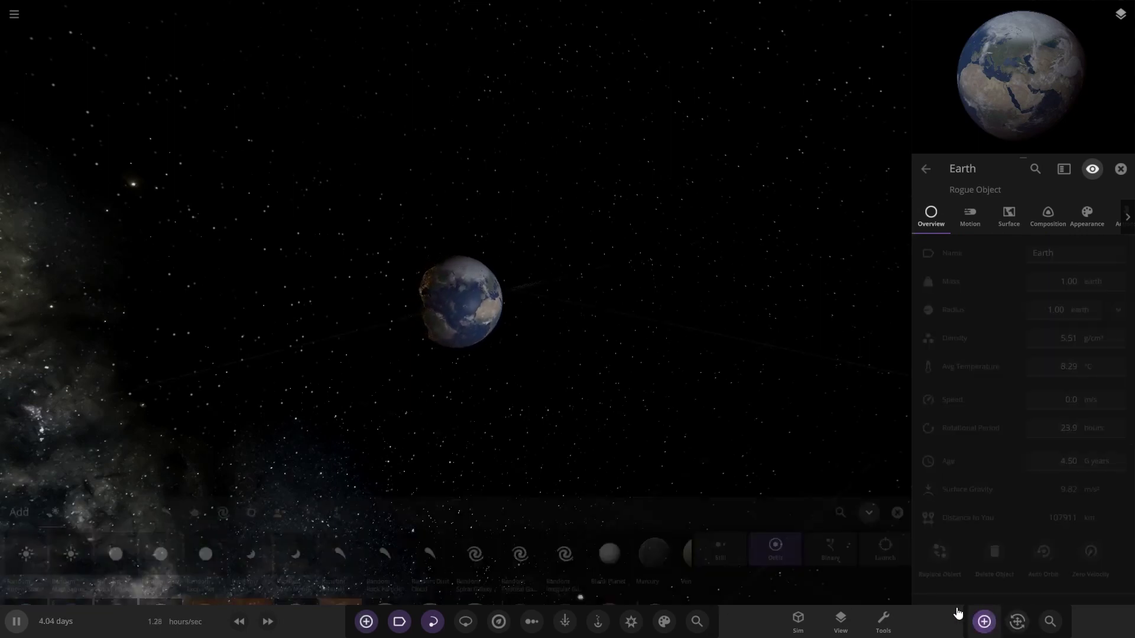
scroll(473, 562, down, 3)
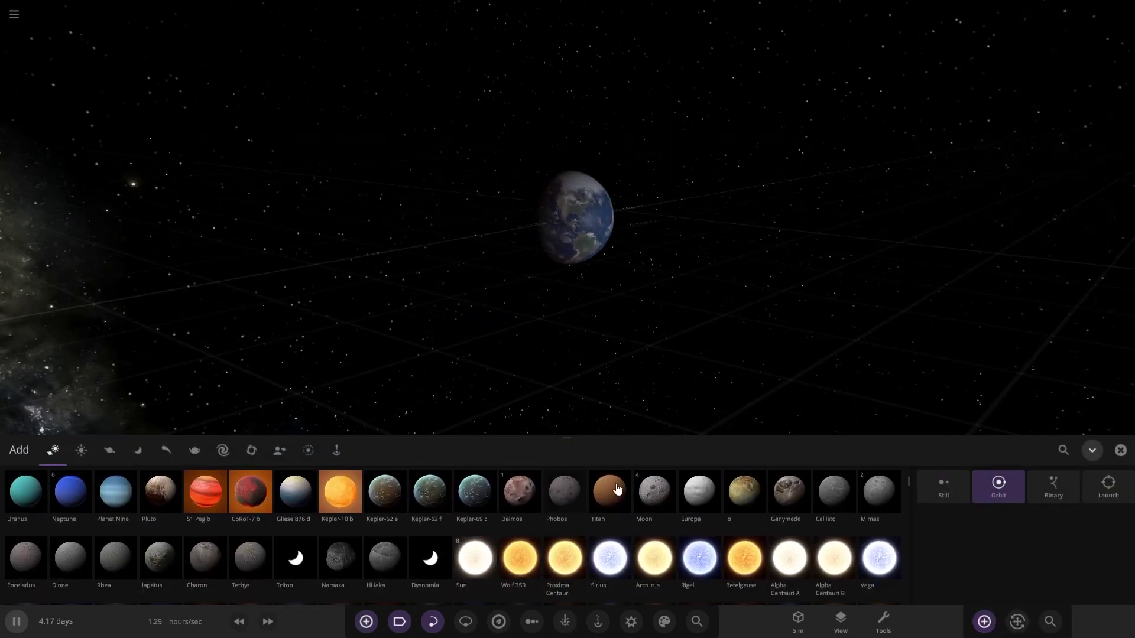
scroll(633, 520, down, 3)
scroll(527, 552, up, 3)
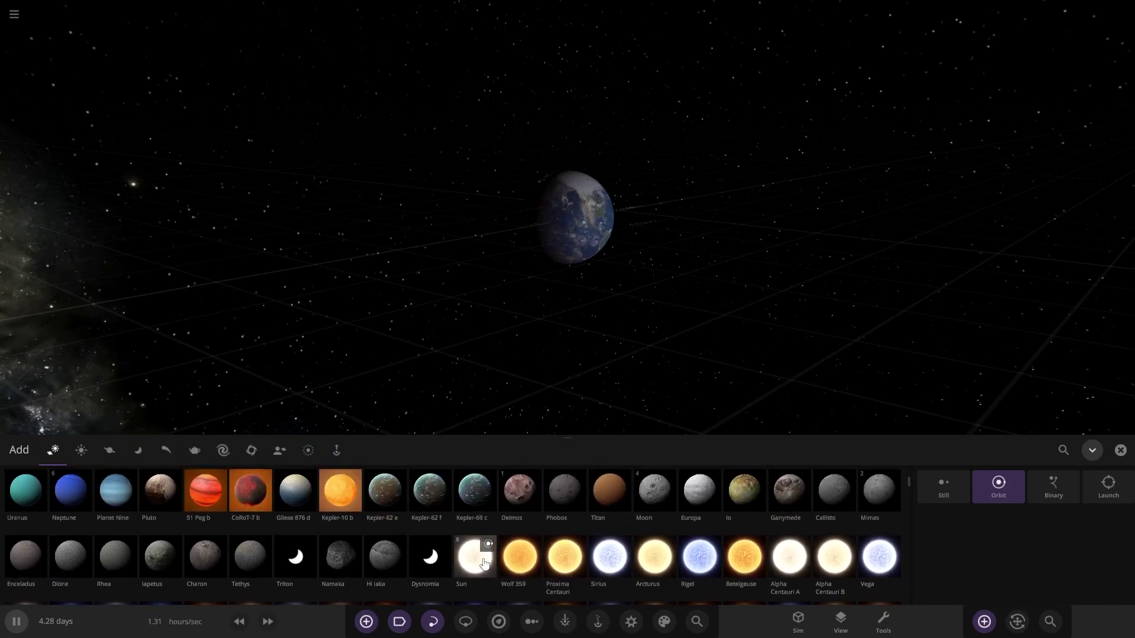
click(483, 563)
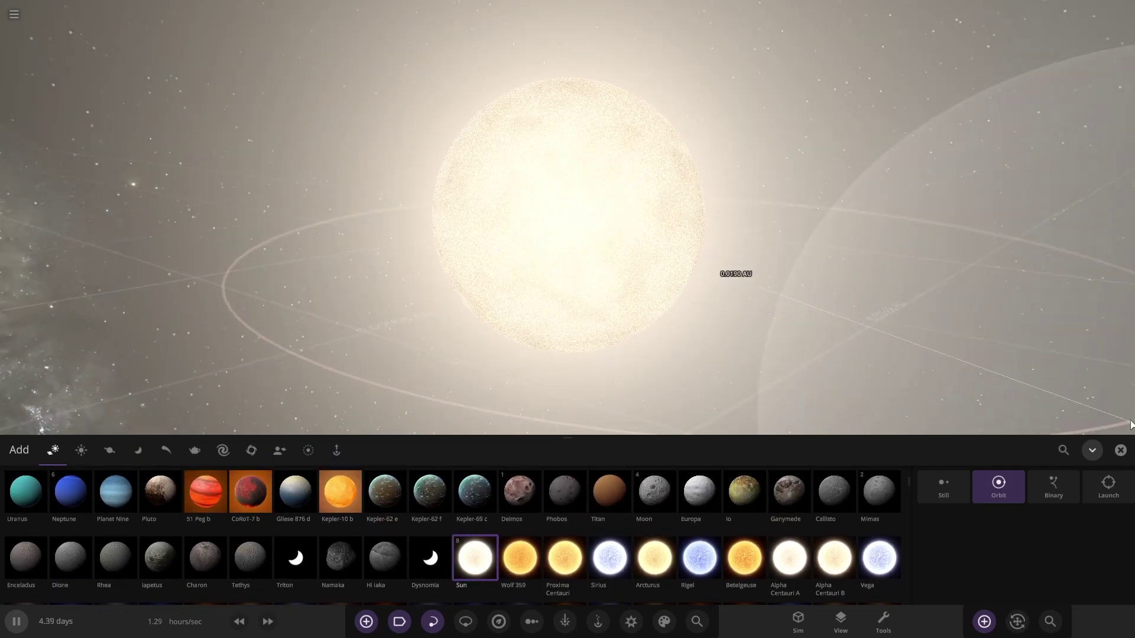
click(1121, 451)
click(607, 314)
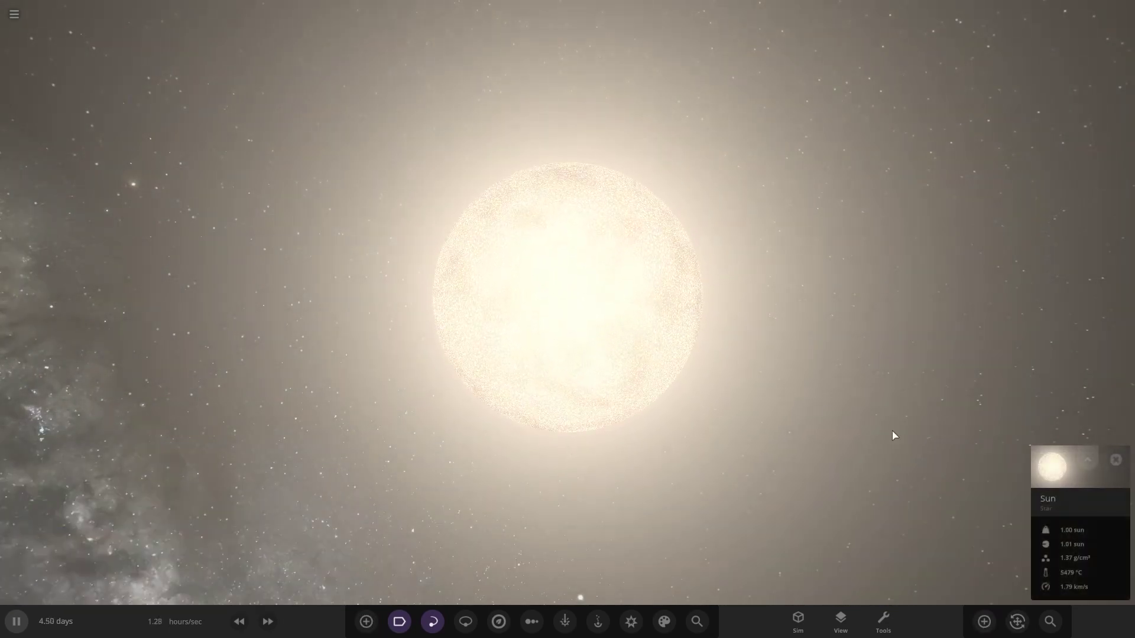
- Open the Sun's properties and halve its luminosity repeatedly to 0.0156 L Sun, inspecting the glow from near and far
scroll(892, 431, down, 5)
scroll(938, 474, up, 4)
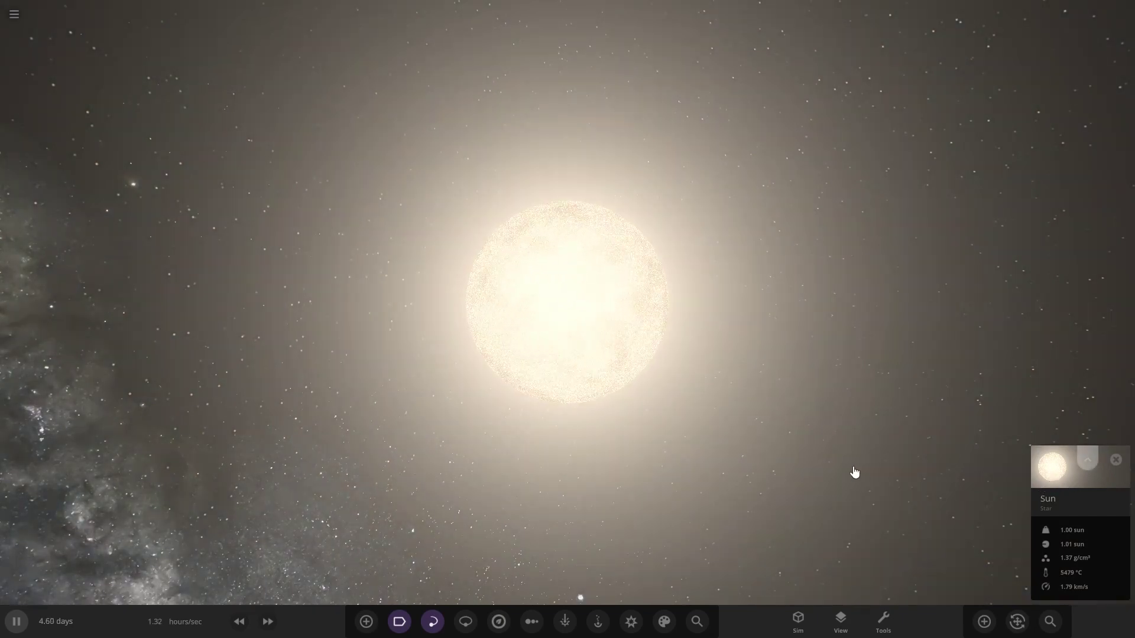
double_click(811, 456)
click(1053, 399)
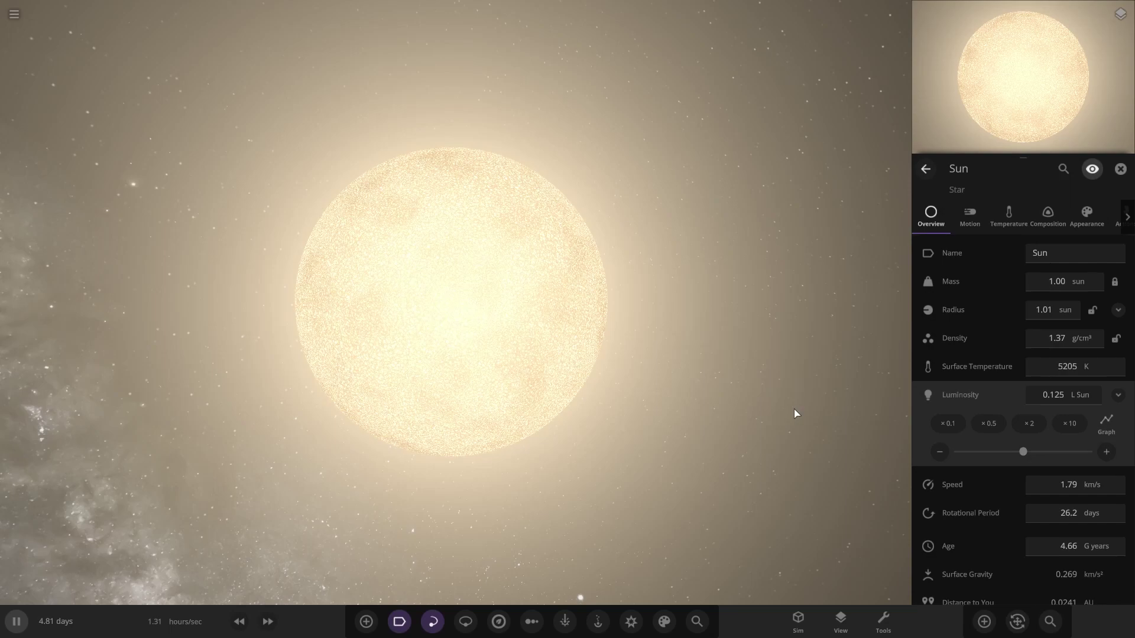
scroll(794, 409, down, 5)
right_drag(732, 388, 730, 381)
scroll(729, 380, up, 8)
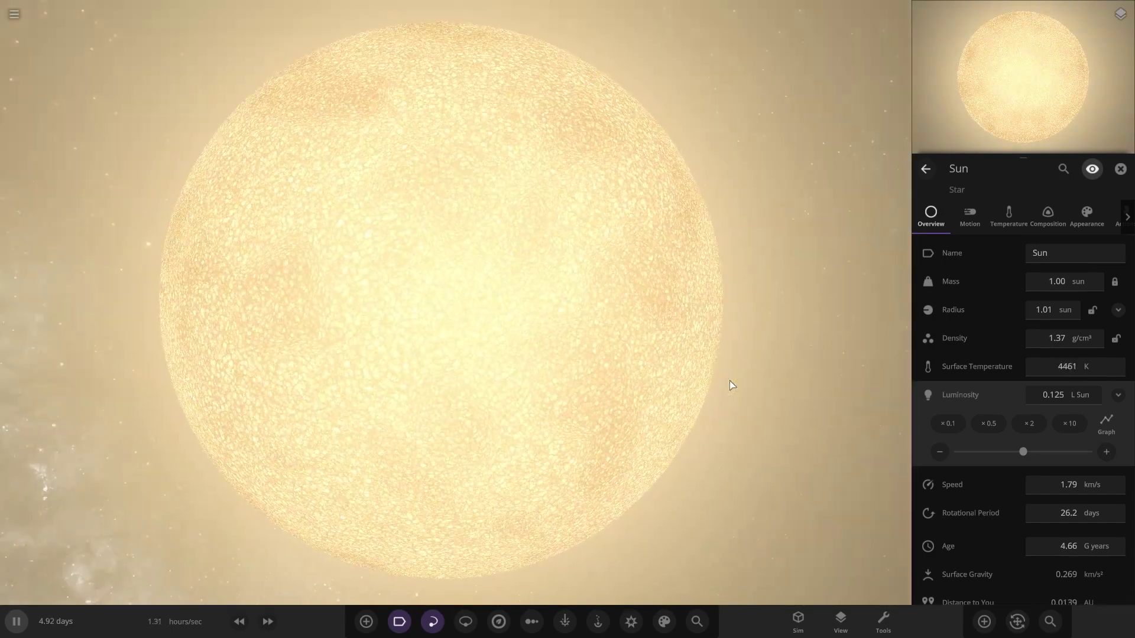
scroll(733, 383, down, 3)
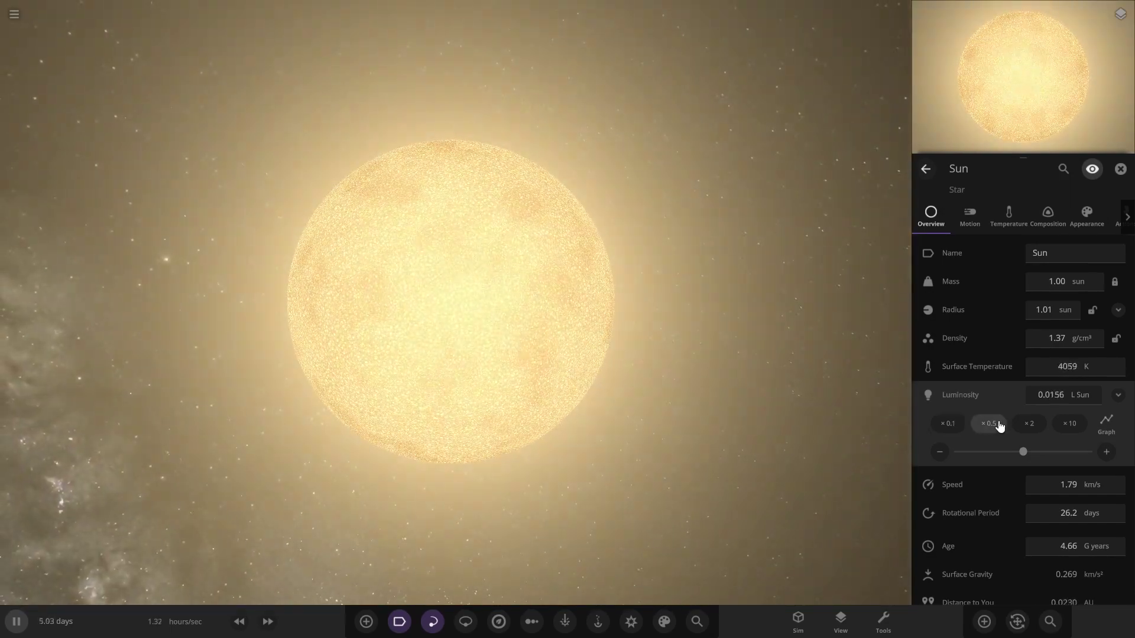
- Raise the Sun's luminosity to 488 L Sun by multiplying it by 10 repeatedly, and inspect the star's colour and glow
click(1077, 427)
click(1077, 426)
click(1077, 427)
click(1077, 427)
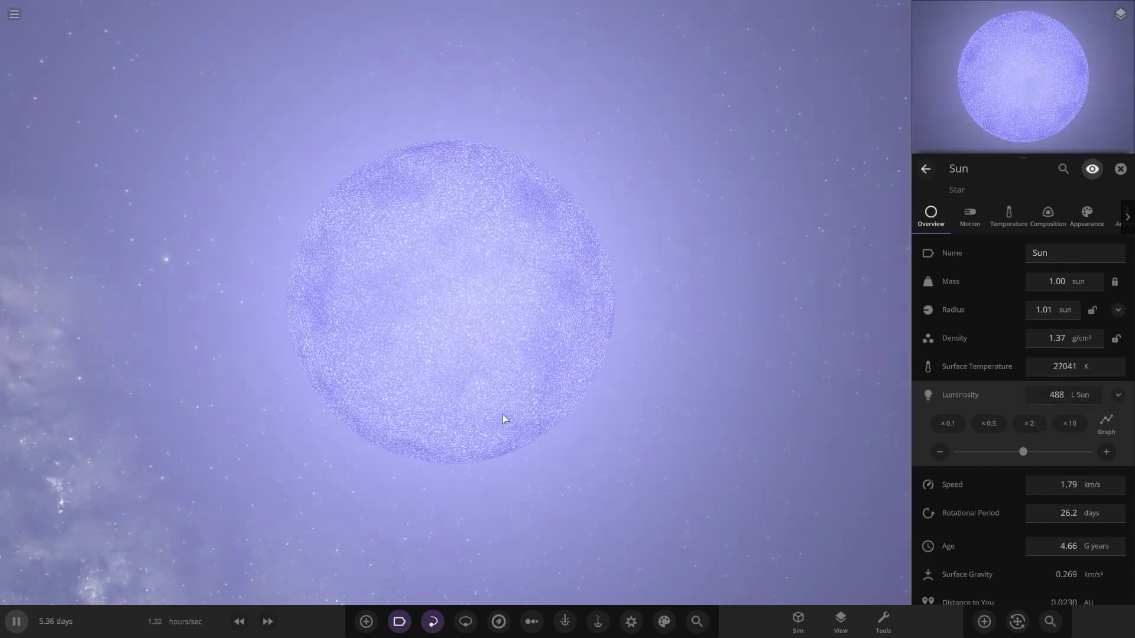
scroll(506, 419, down, 4)
right_drag(505, 419, 560, 395)
scroll(562, 395, up, 5)
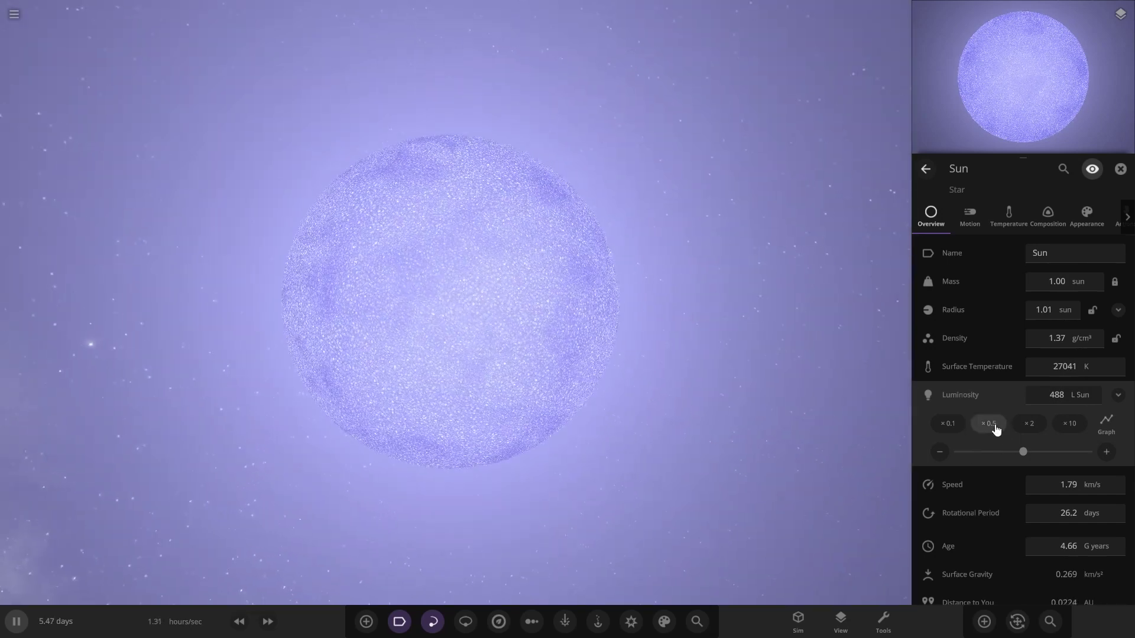
- Halve the Sun's luminosity repeatedly down to 1.91 L Sun
click(995, 426)
click(995, 426)
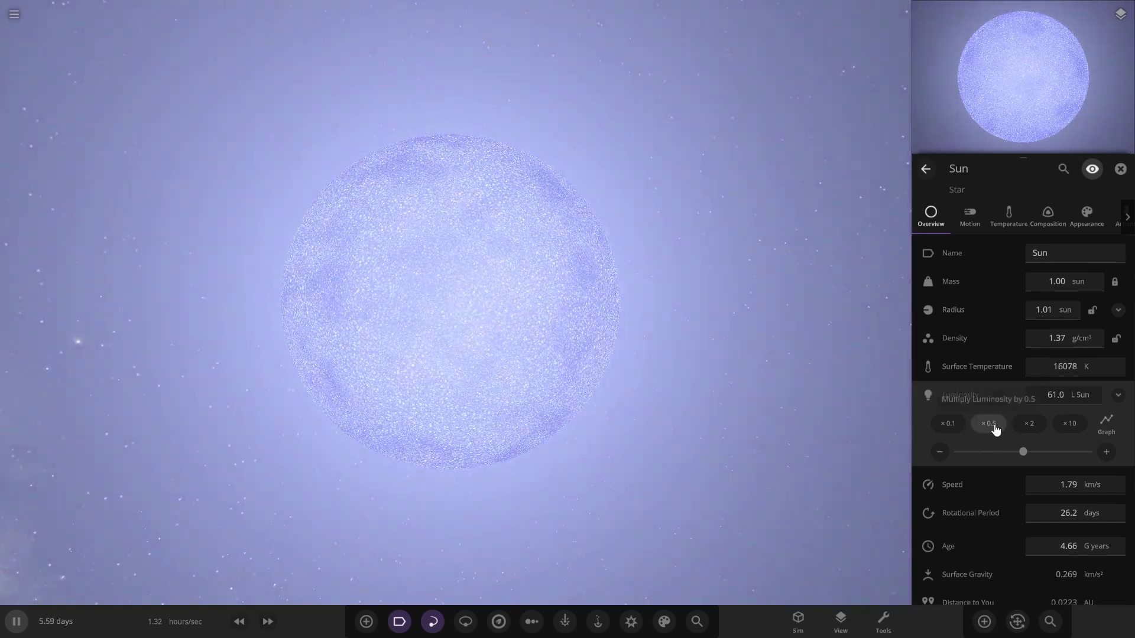
click(995, 428)
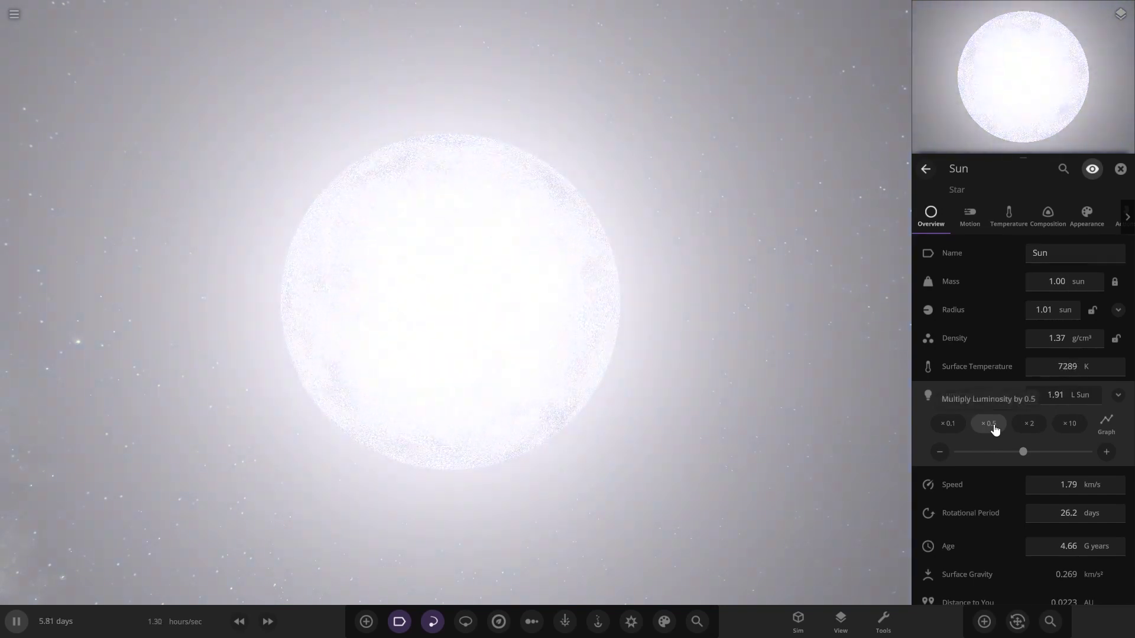
- Halve the Sun's luminosity to 0.954 L Sun and inspect its surface and glow from near and far
scroll(571, 416, down, 6)
scroll(570, 416, up, 6)
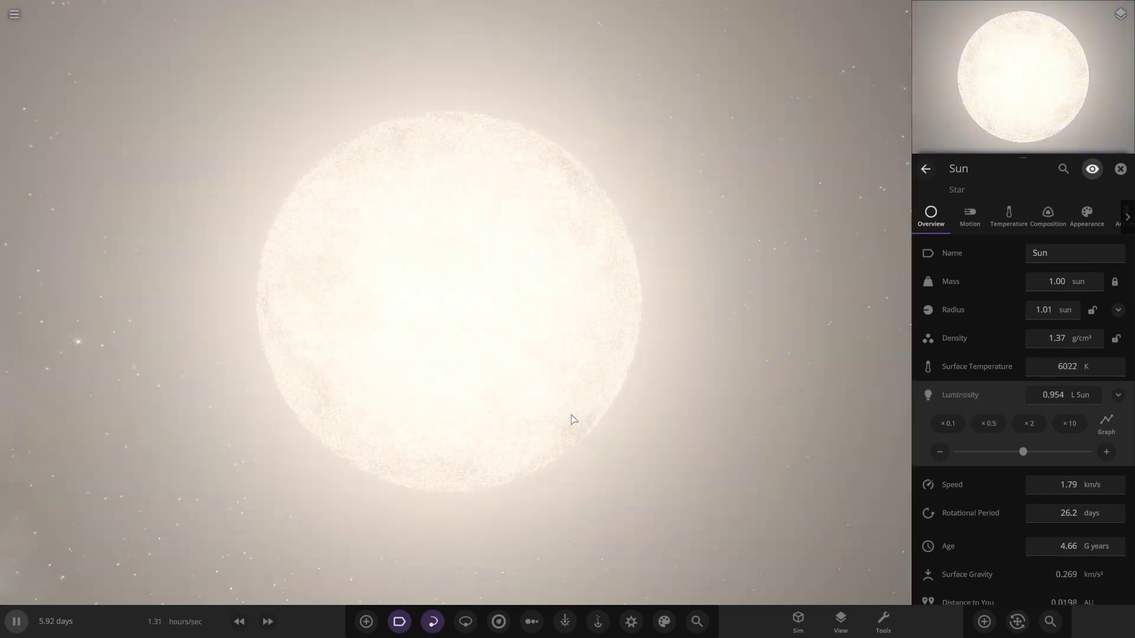
scroll(570, 415, down, 4)
scroll(569, 413, down, 3)
right_drag(569, 414, 525, 414)
scroll(525, 413, up, 8)
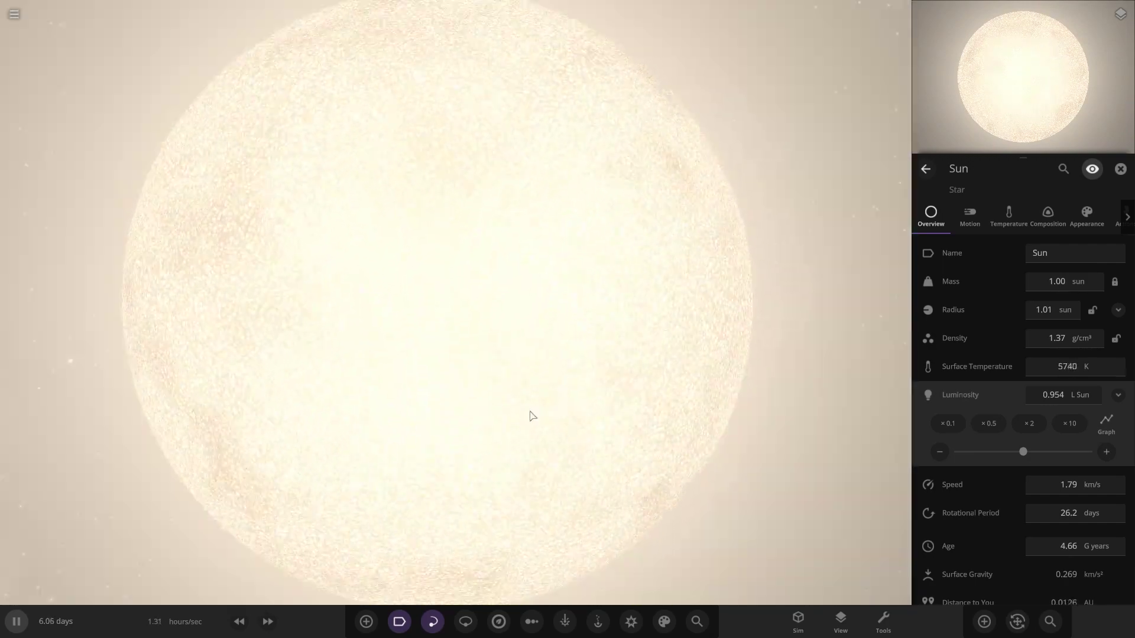
scroll(531, 412, down, 3)
- Multiply the Sun's luminosity by 10 repeatedly and inspect the star's colour and glow from far and near
click(1058, 424)
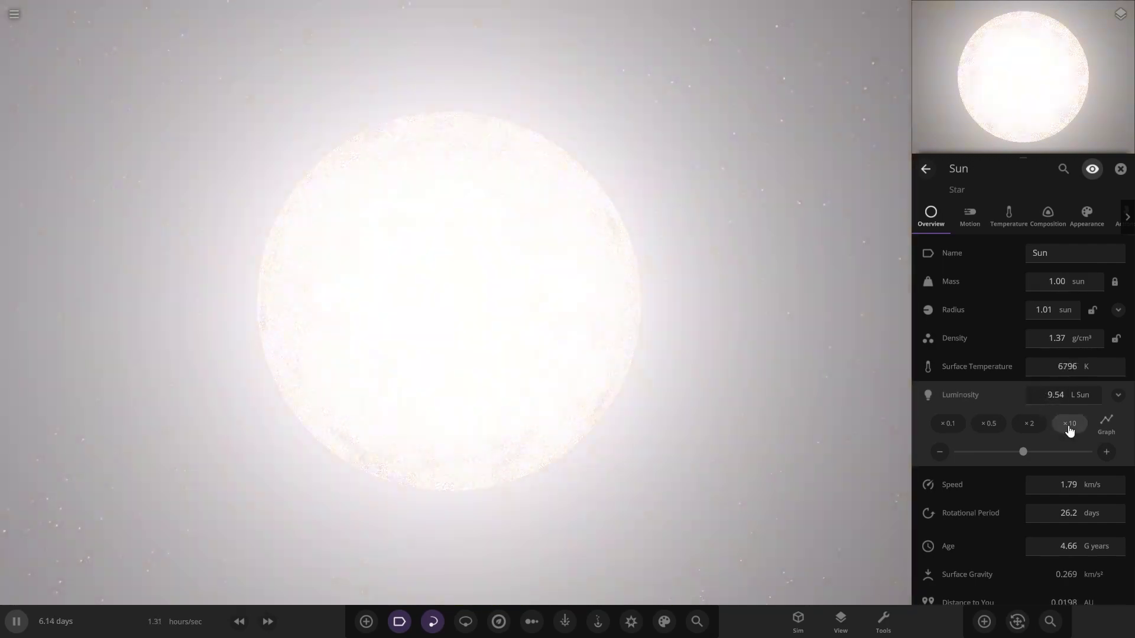
click(1064, 426)
click(1068, 429)
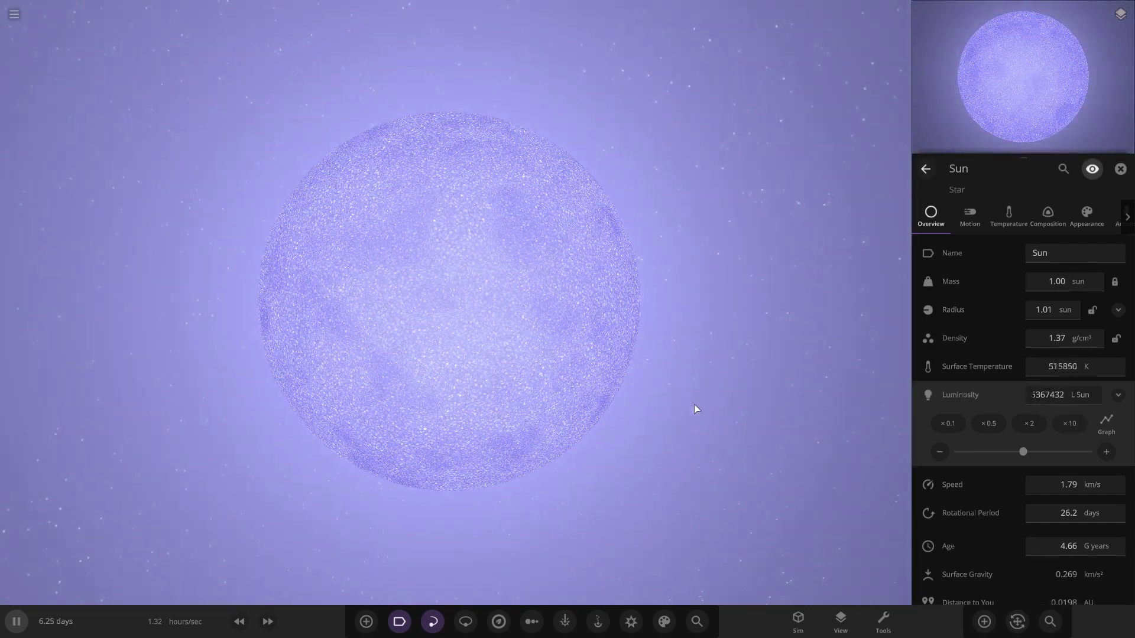
scroll(260, 473, down, 10)
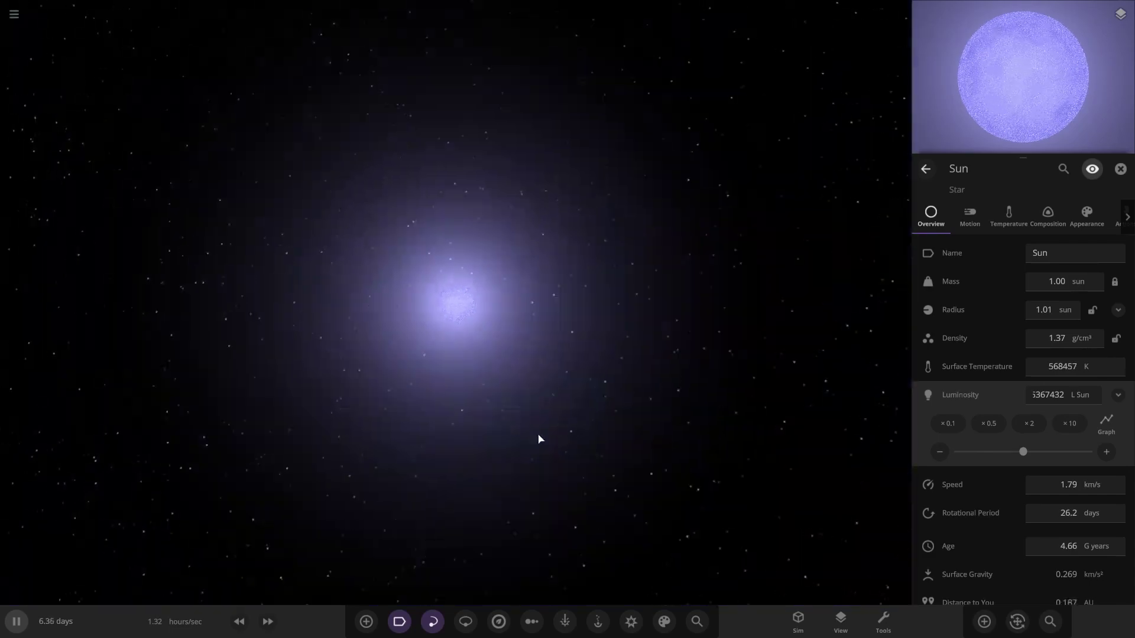
scroll(591, 464, up, 10)
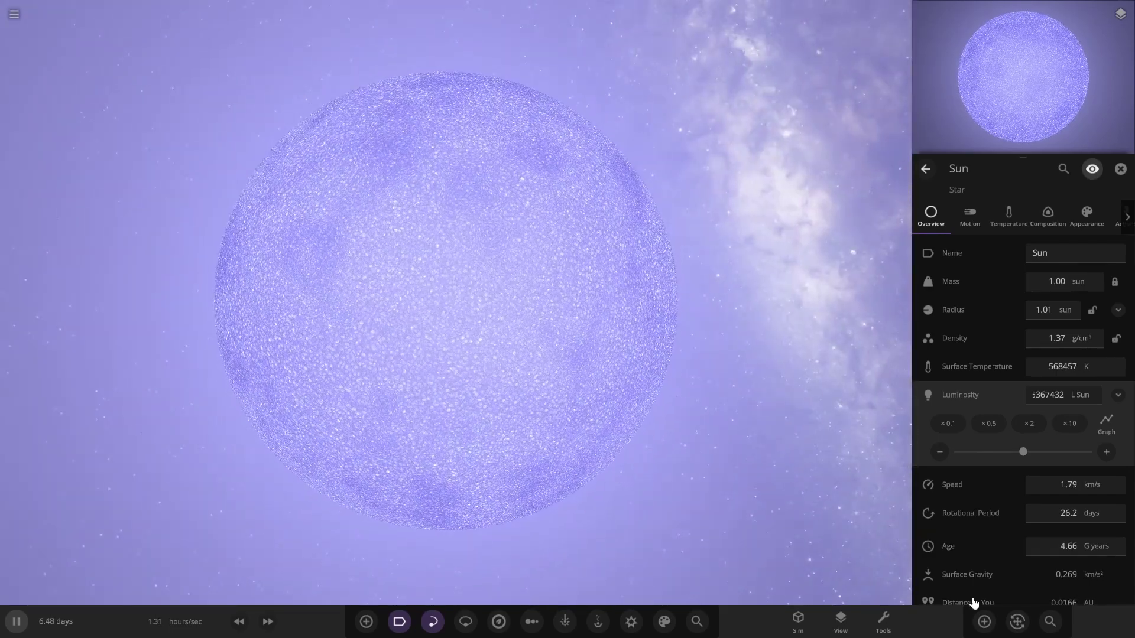
- Browse the user's own saved simulations, sorted by name, for one suited to comparing star glows
click(14, 14)
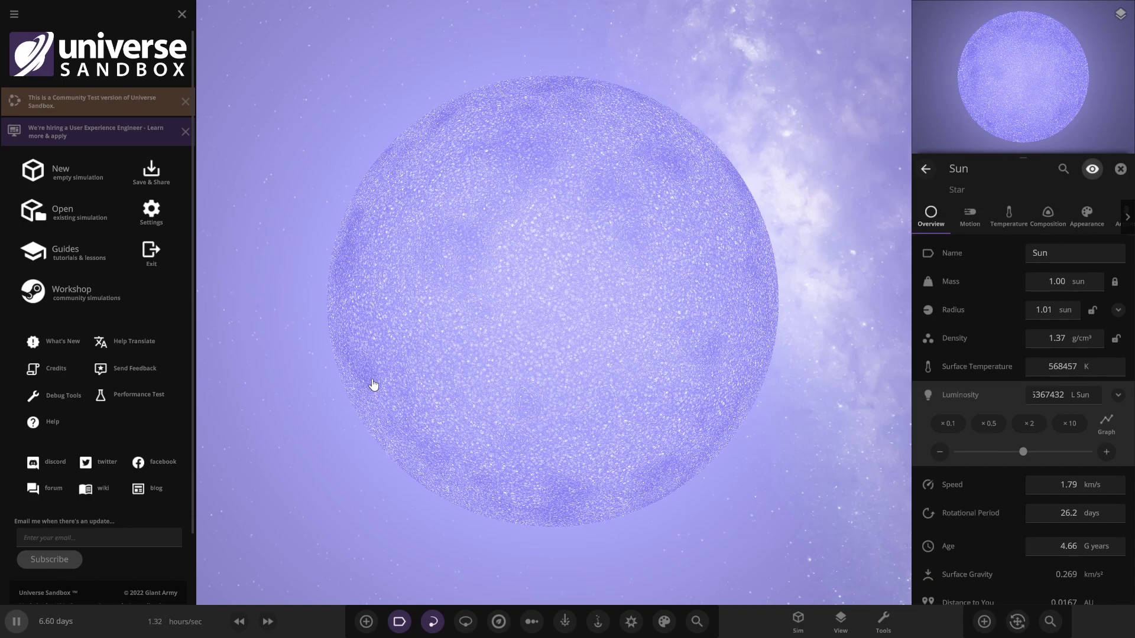
key(ctrl+o)
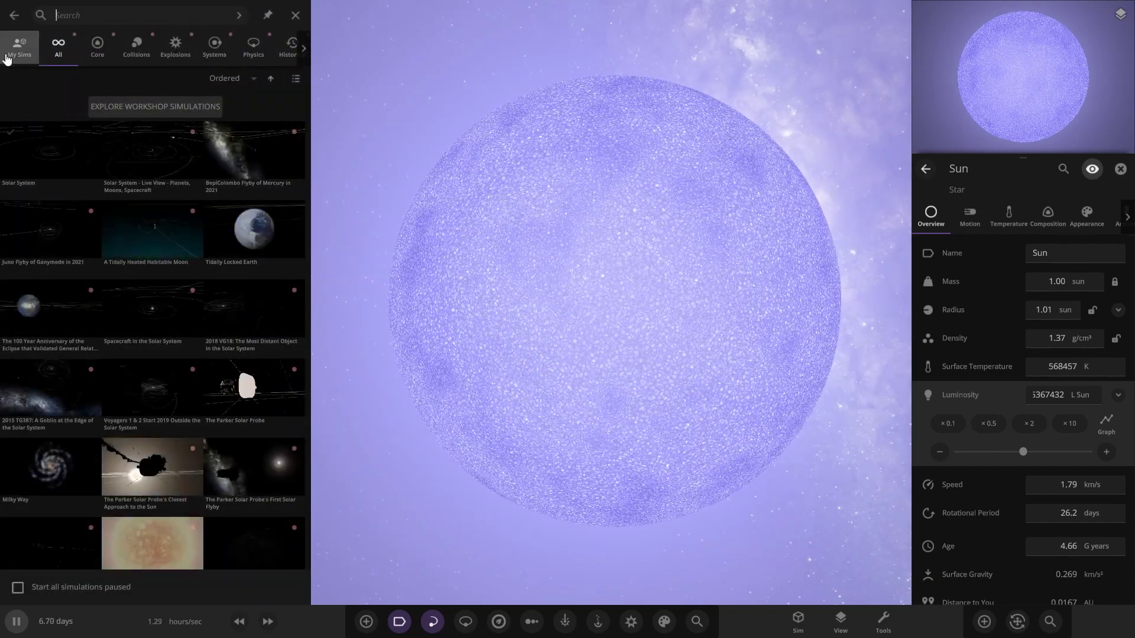
click(8, 57)
scroll(261, 467, down, 5)
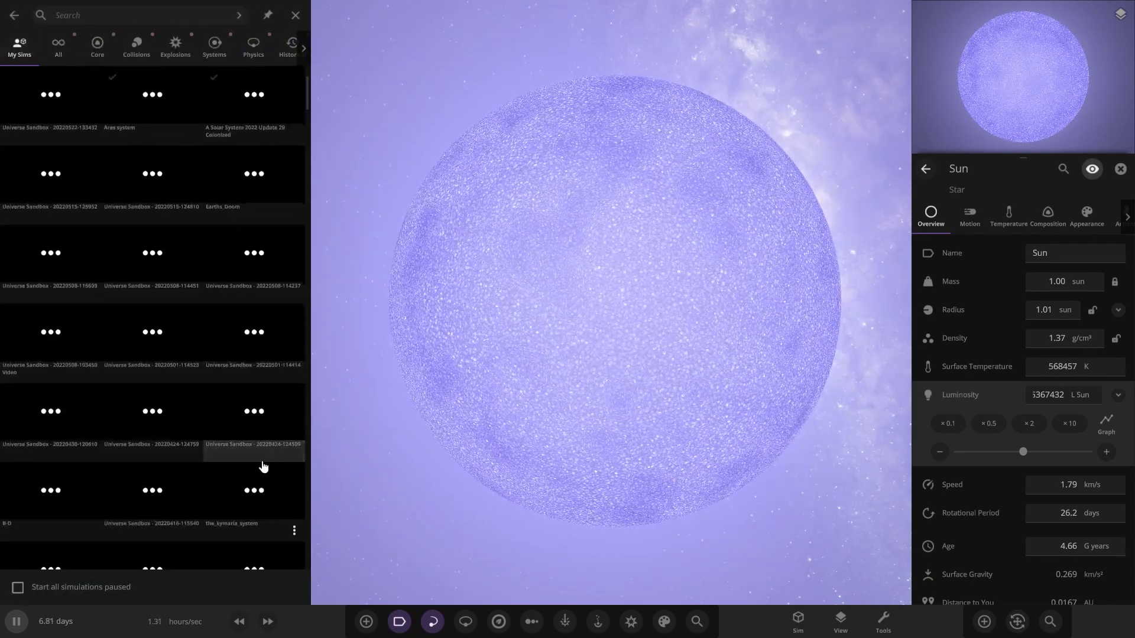
scroll(191, 150, up, 5)
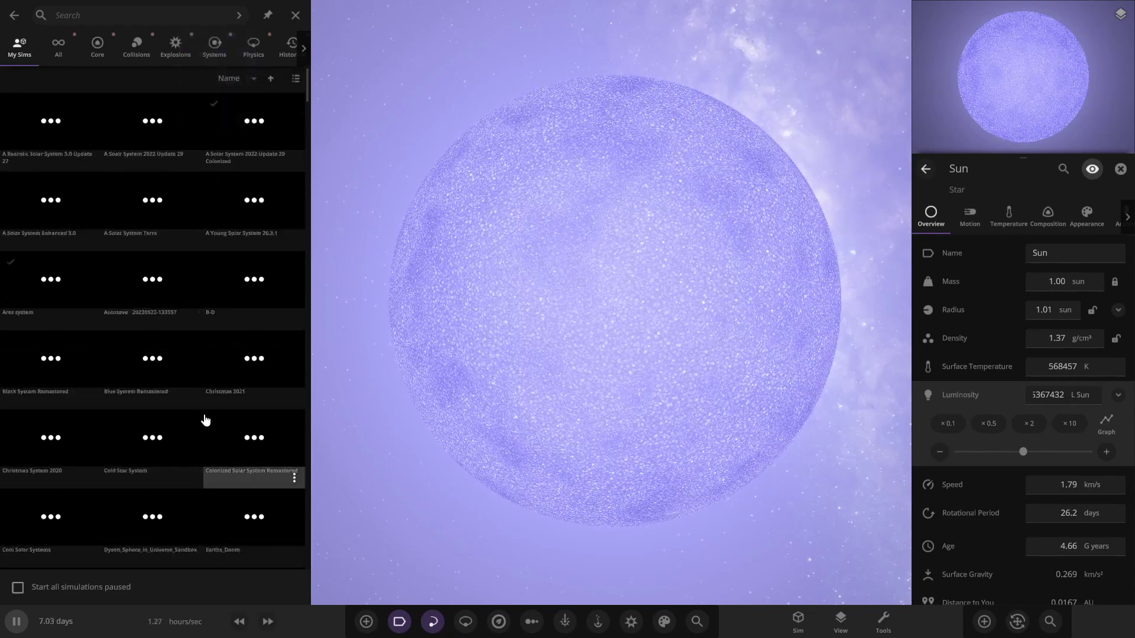
scroll(205, 419, down, 15)
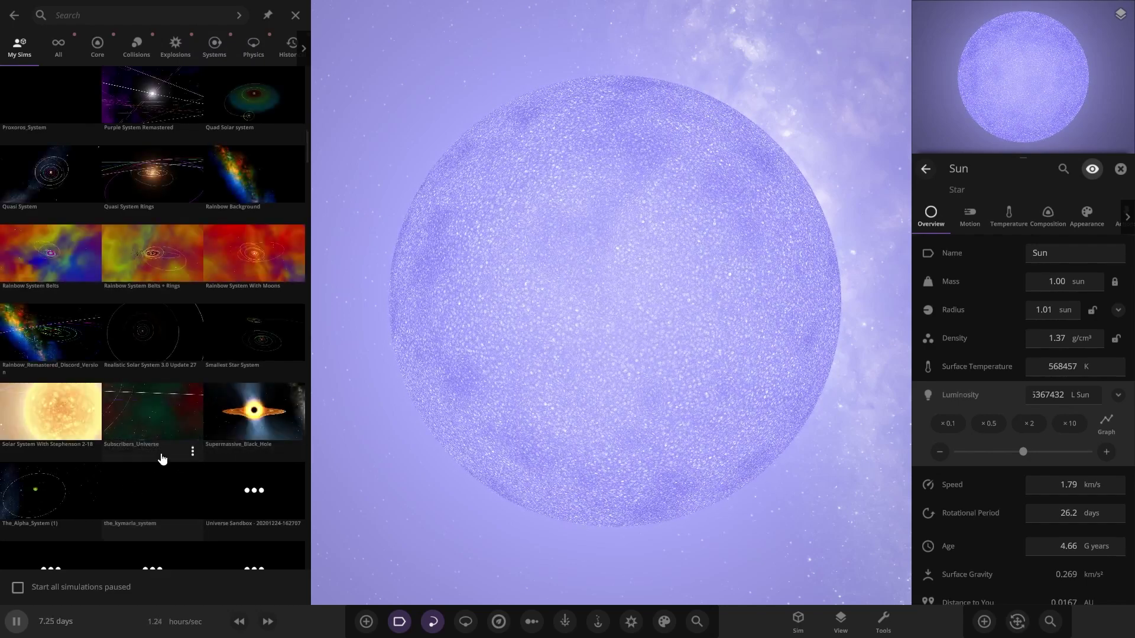
scroll(162, 459, down, 6)
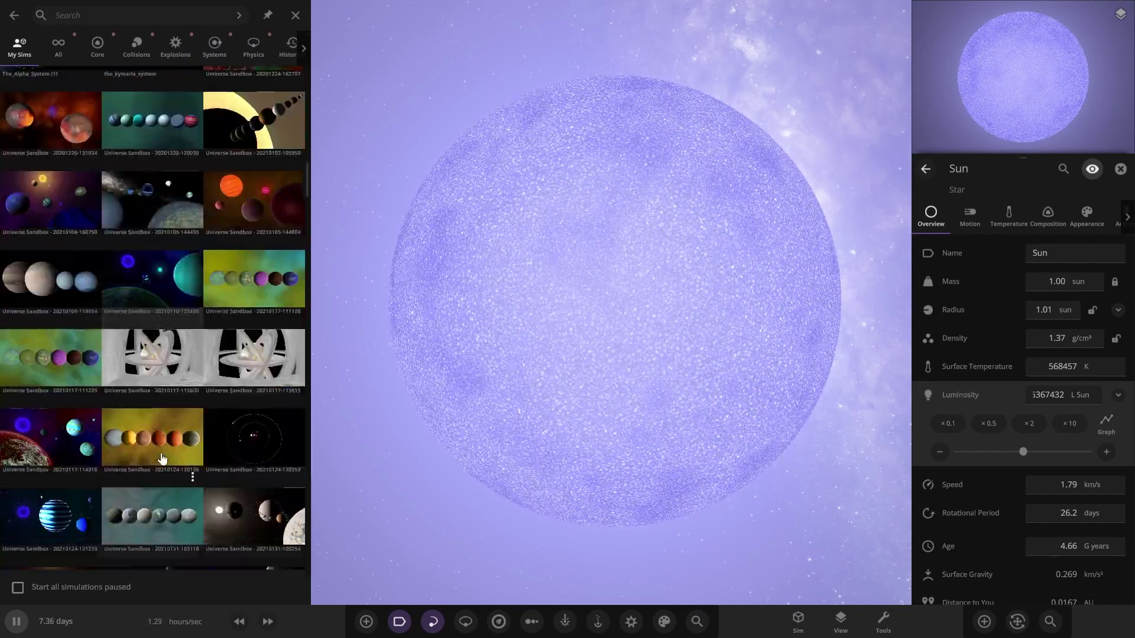
scroll(162, 459, down, 10)
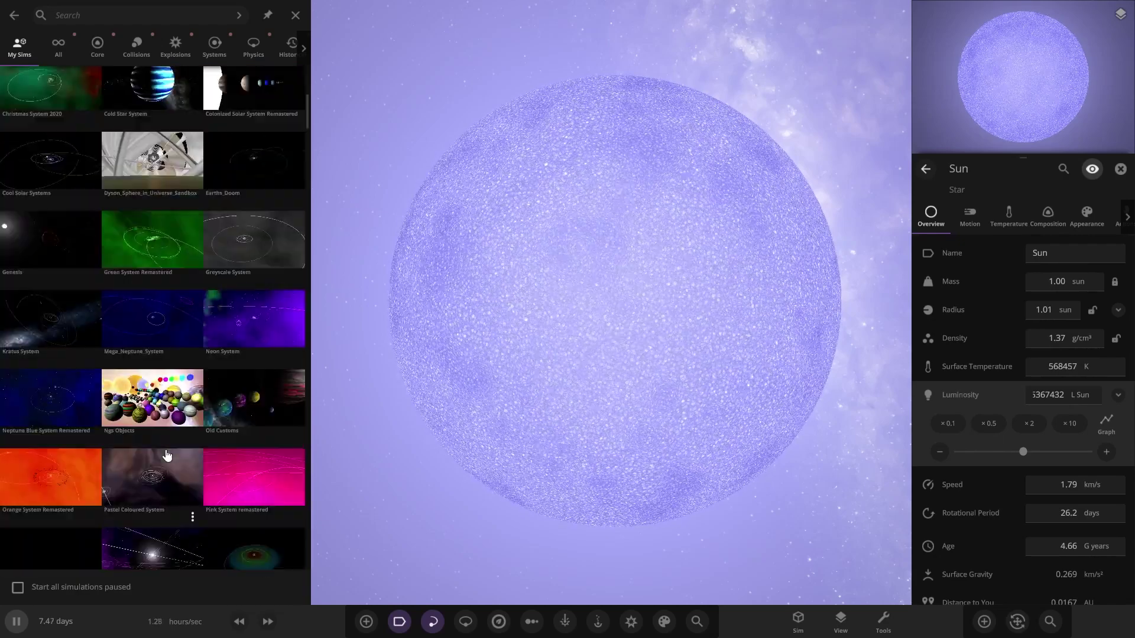
scroll(168, 455, up, 6)
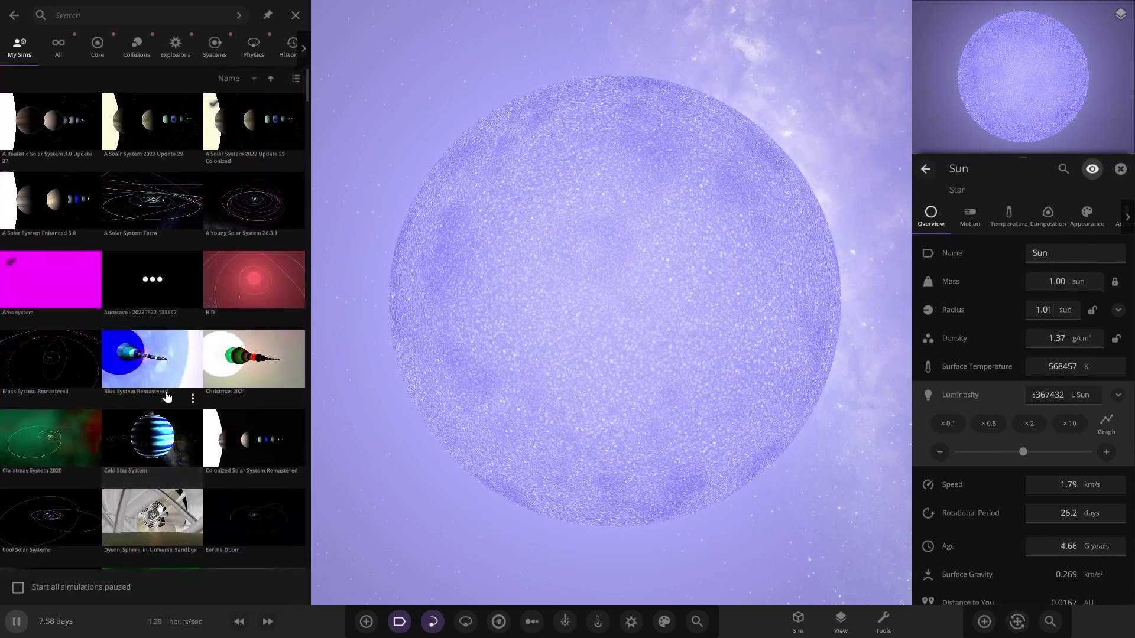
scroll(167, 397, down, 10)
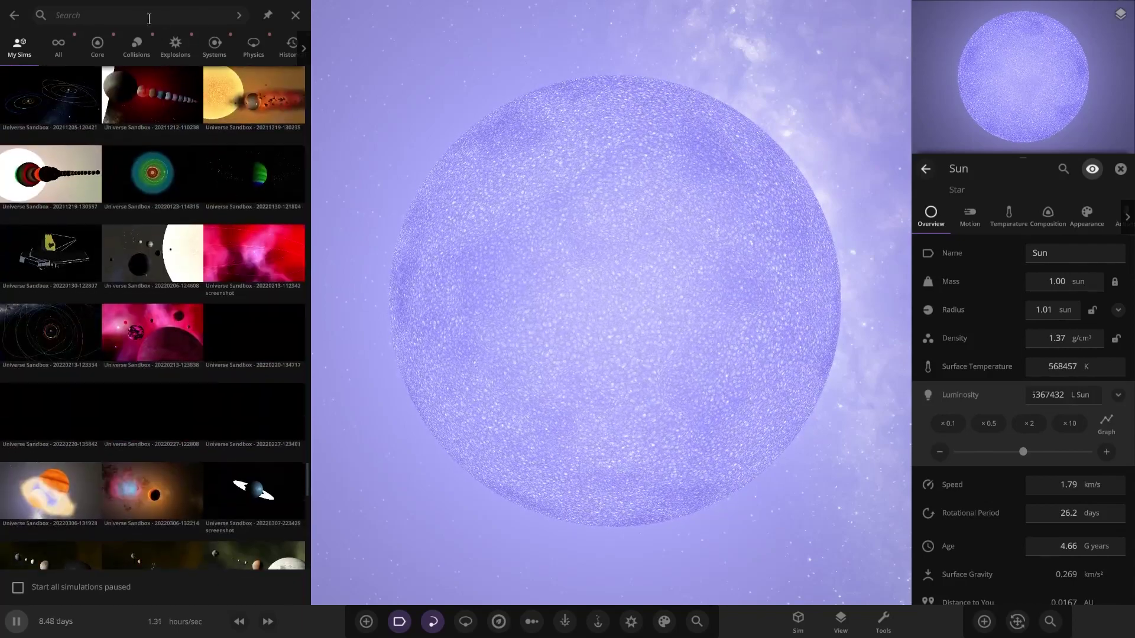
- Search the simulations for "size", check the matches and clear the search
text(size)
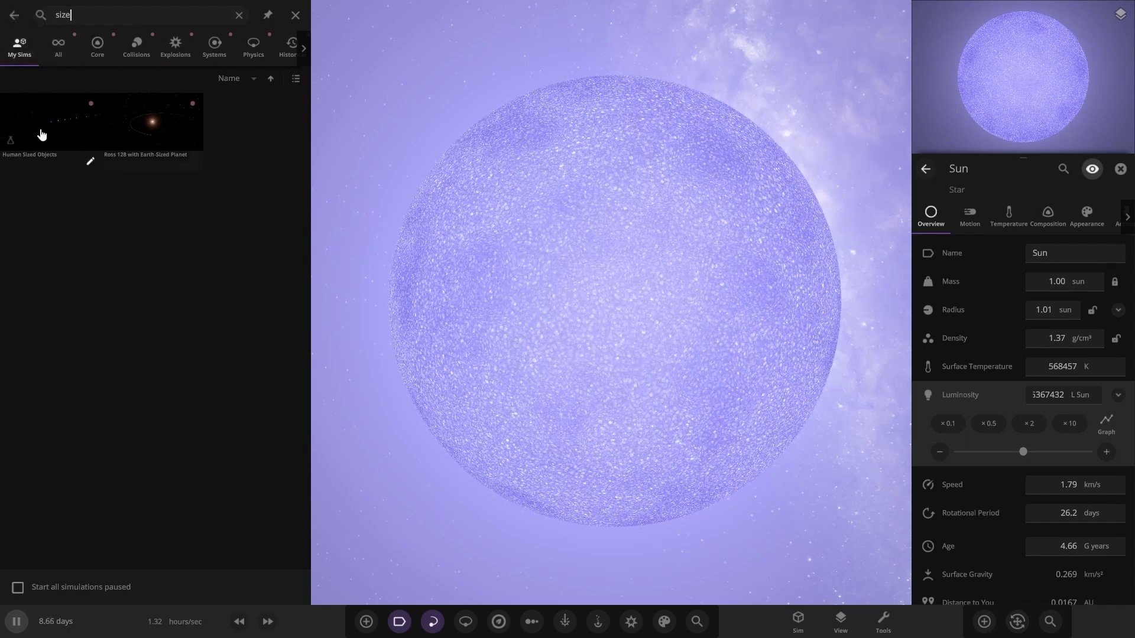
scroll(562, 280, down, 3)
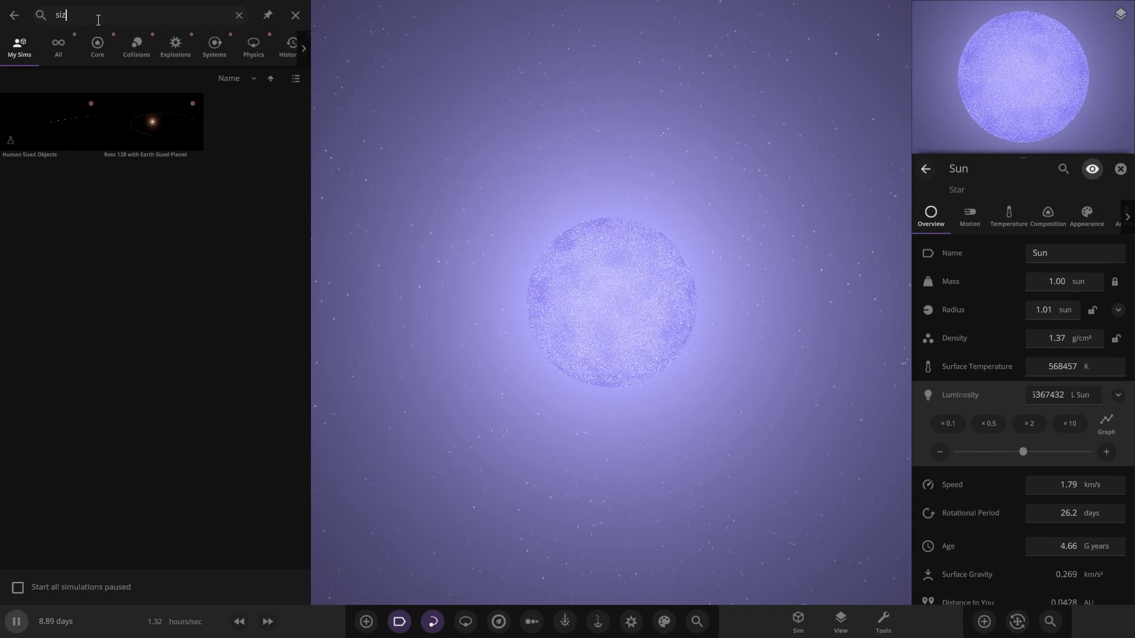
key(BackSpace)
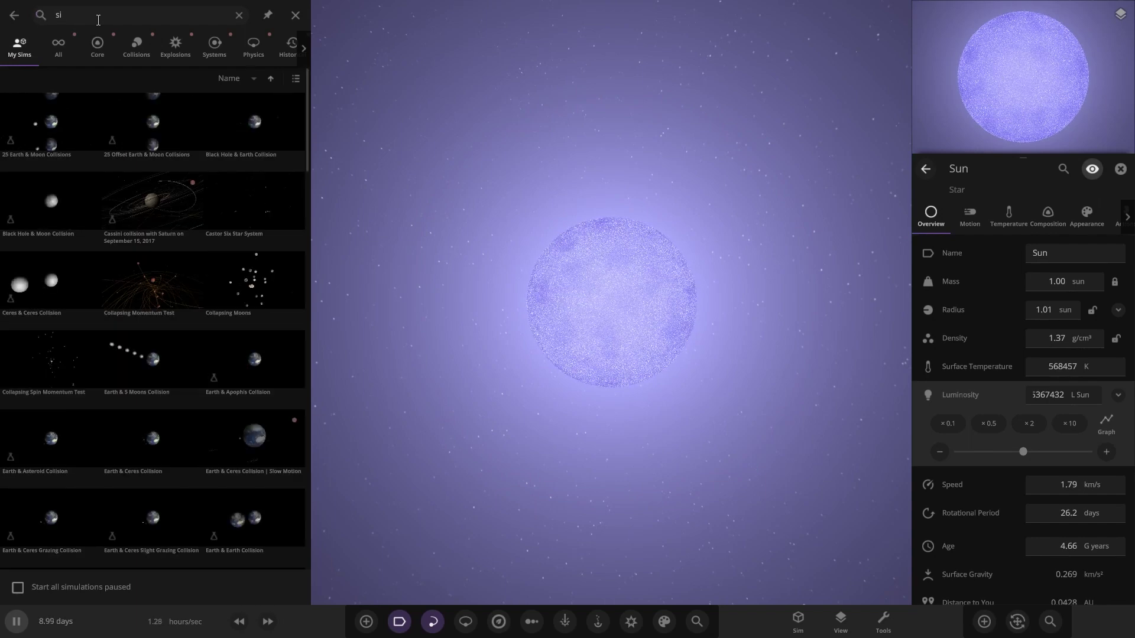
key(BackSpace)
key(BackSpace)
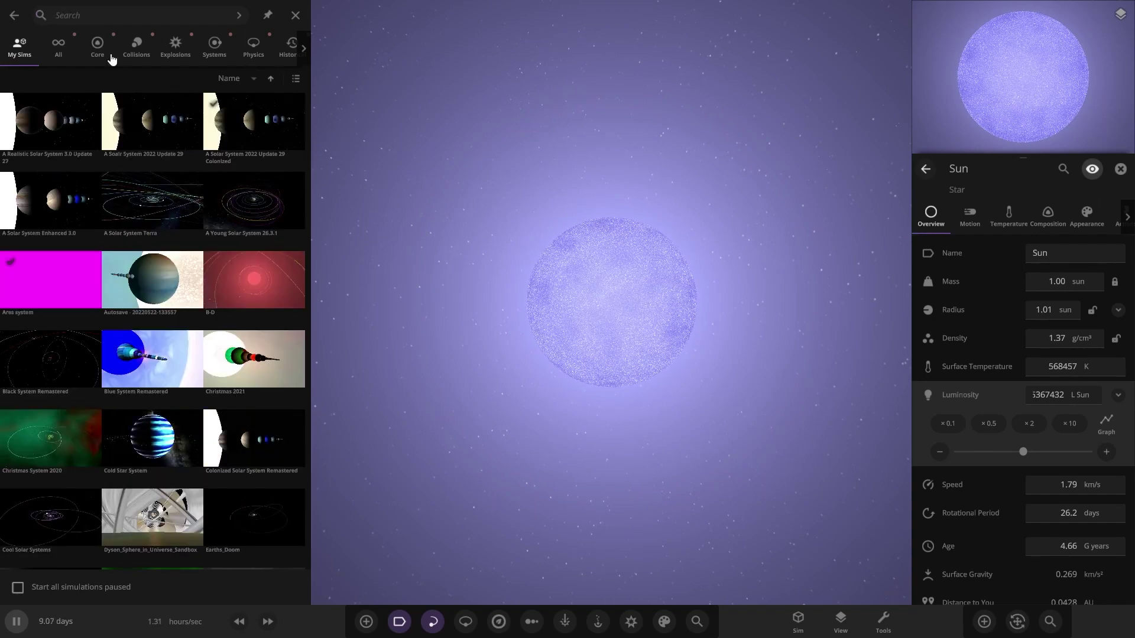
- Search all existing simulations for "star" and open the one with a grid of stars at different temperatures
click(22, 26)
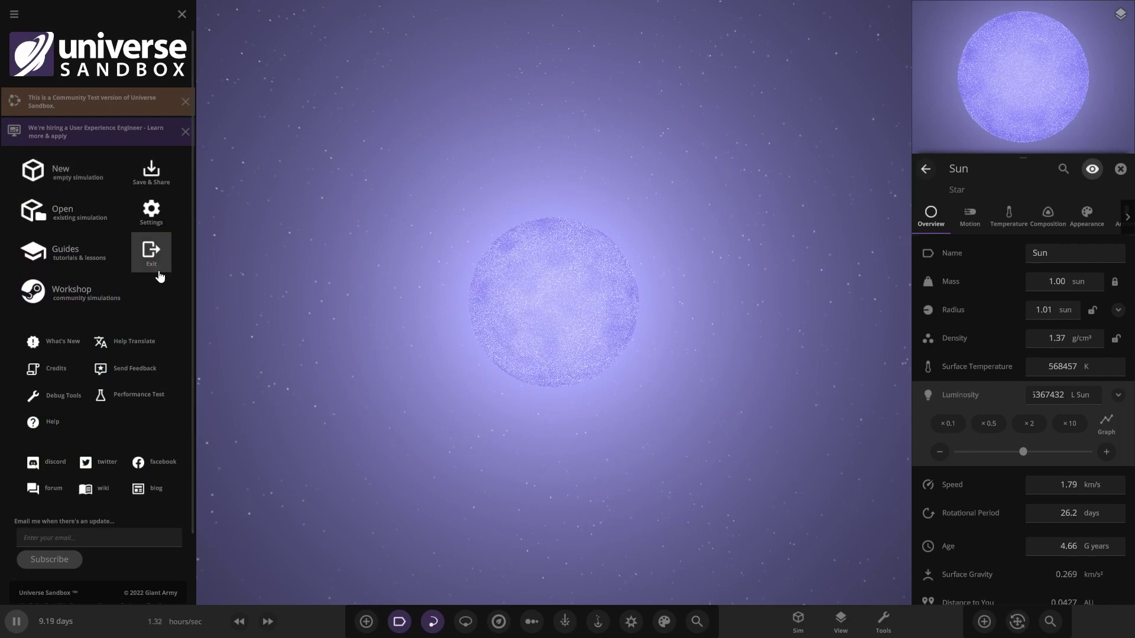
click(80, 213)
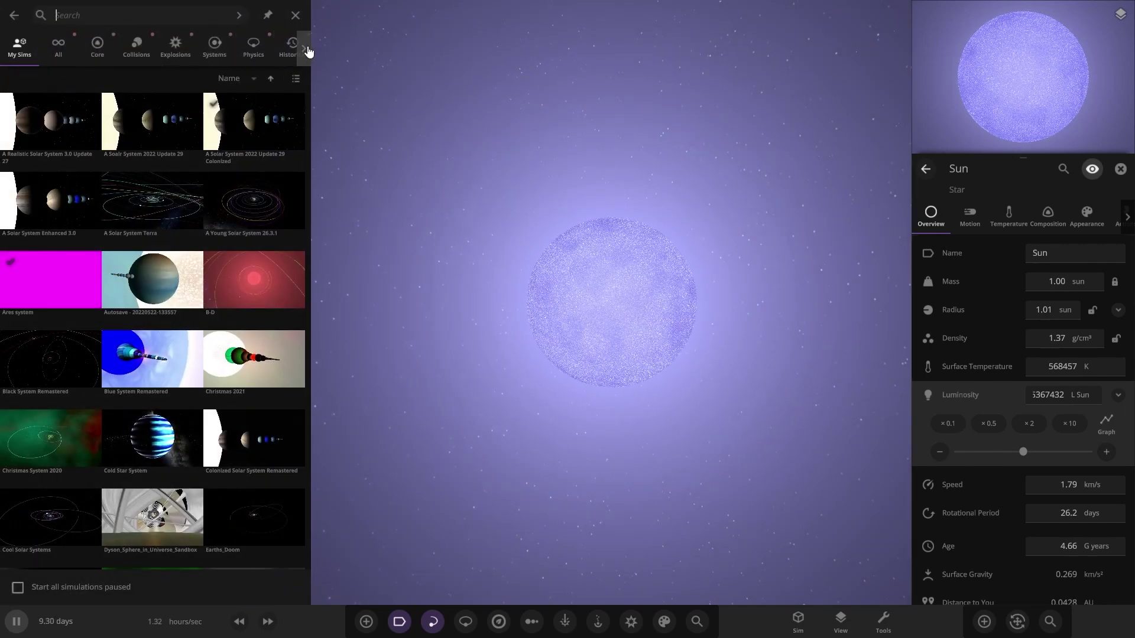
click(226, 46)
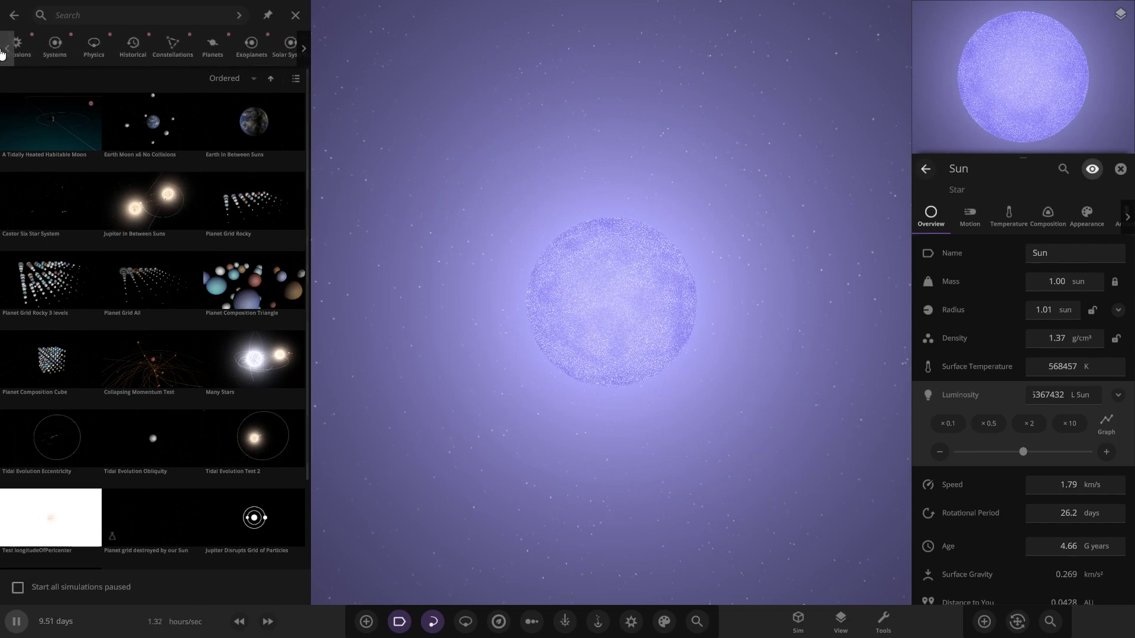
click(75, 16)
text(star)
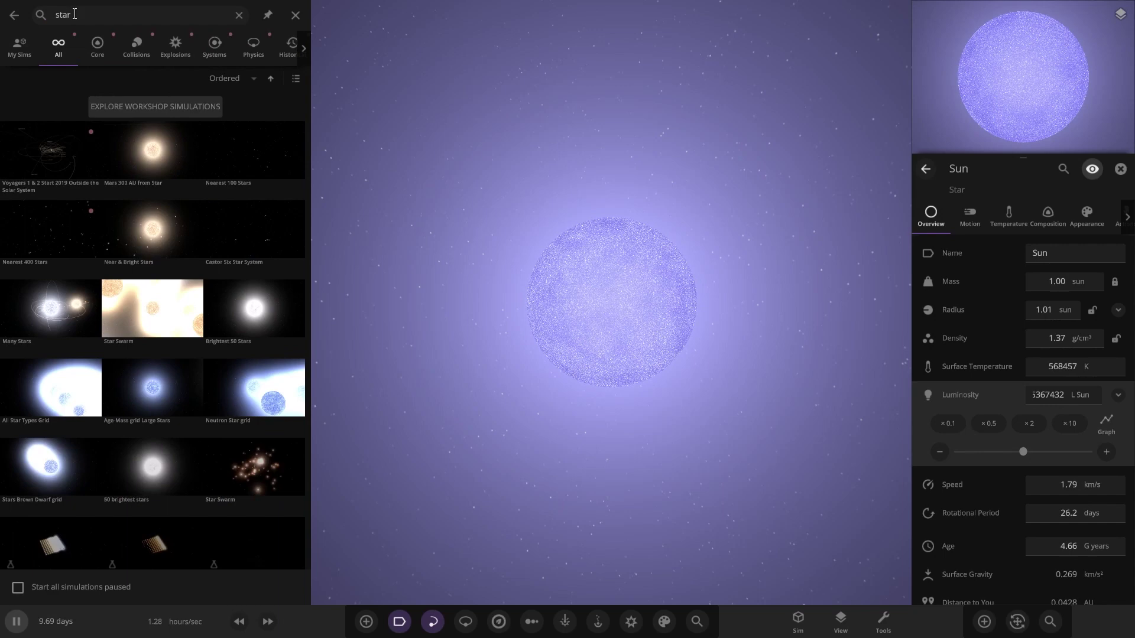
scroll(169, 285, down, 3)
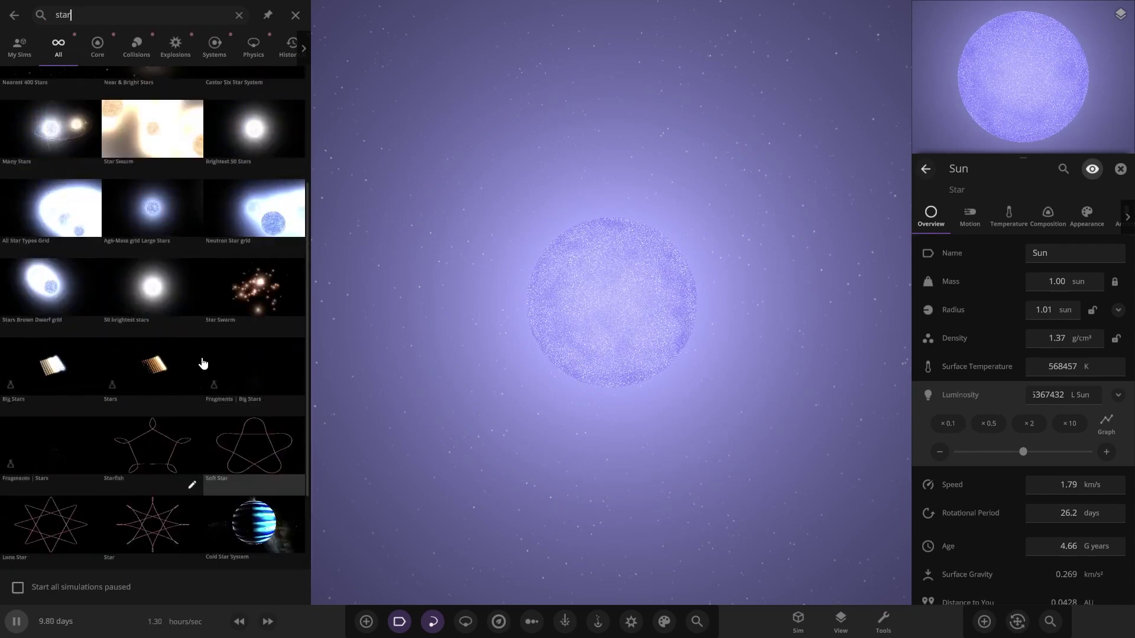
click(142, 318)
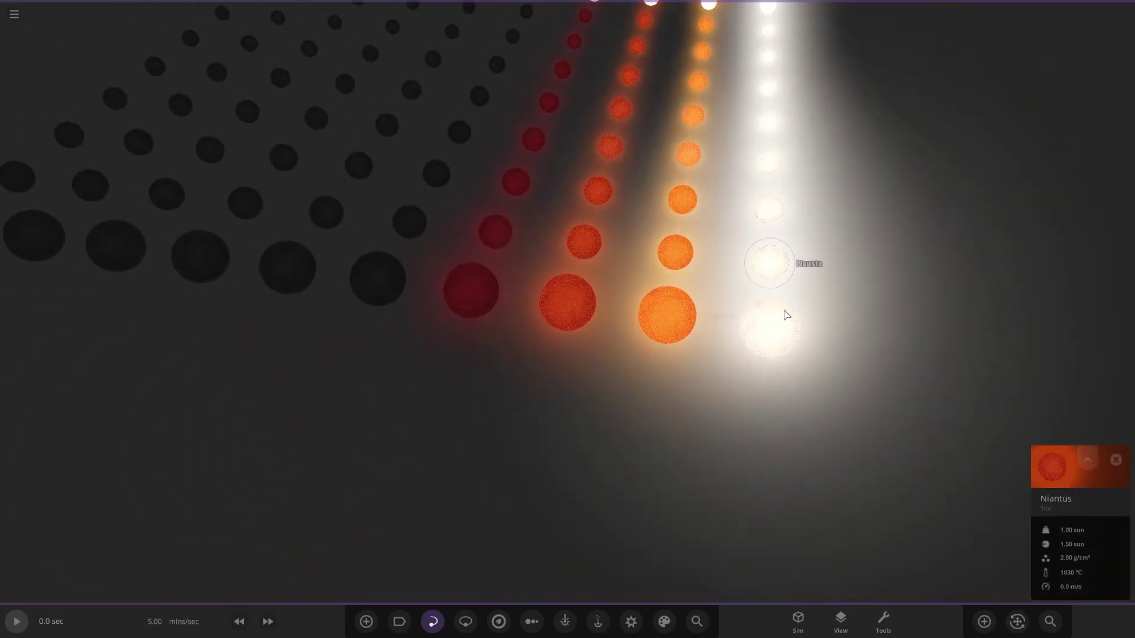
- Focus on the white corner star Nius T and the neighbouring orange star, and examine their glows from several angles and distances
double_click(783, 323)
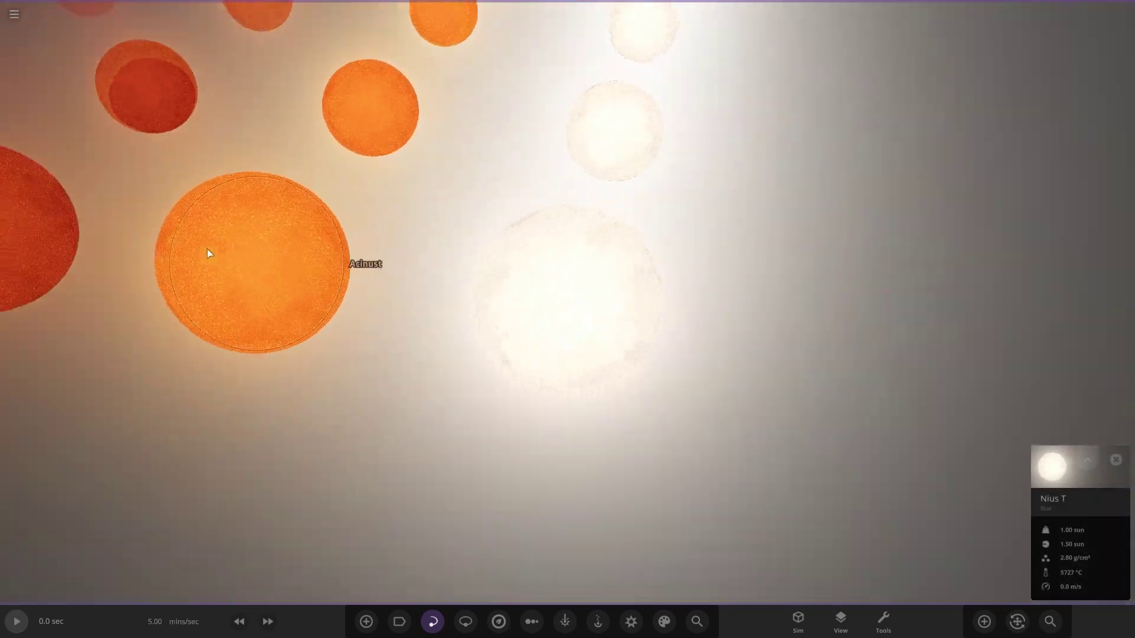
double_click(208, 254)
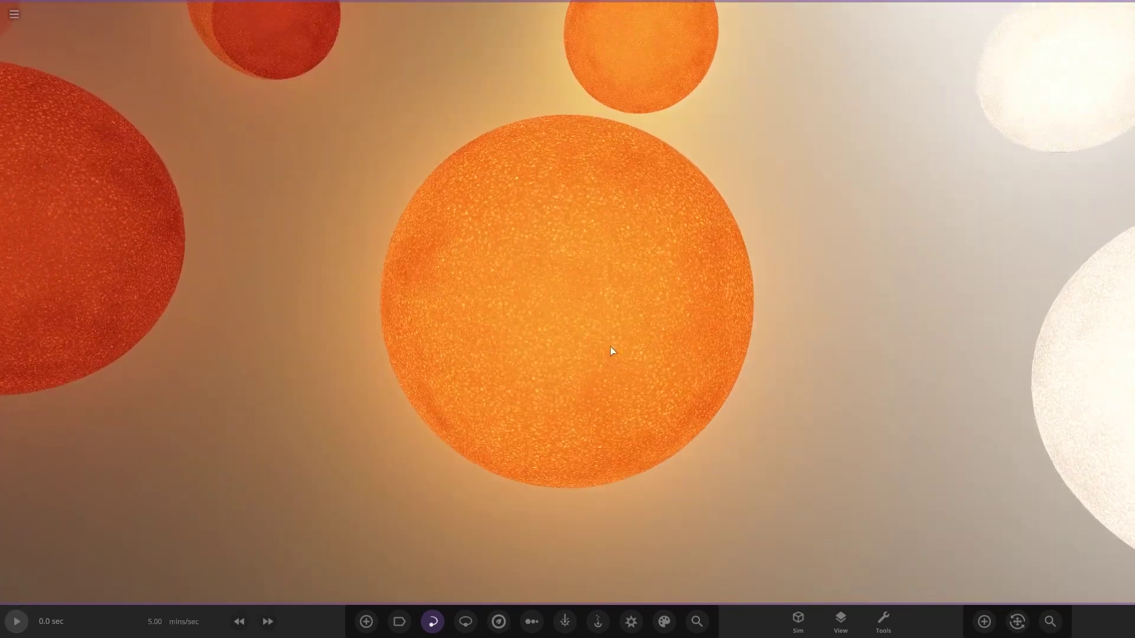
right_drag(610, 347, 665, 197)
scroll(628, 285, down, 8)
scroll(665, 197, up, 5)
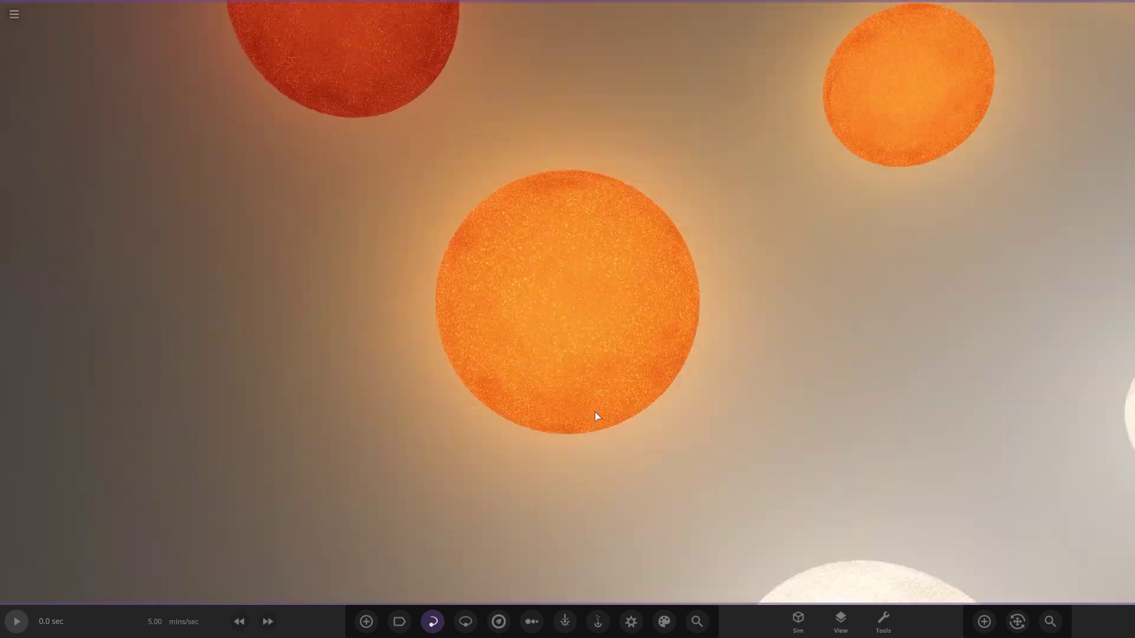
scroll(595, 413, down, 3)
right_drag(594, 412, 487, 350)
scroll(486, 350, down, 3)
scroll(487, 351, down, 5)
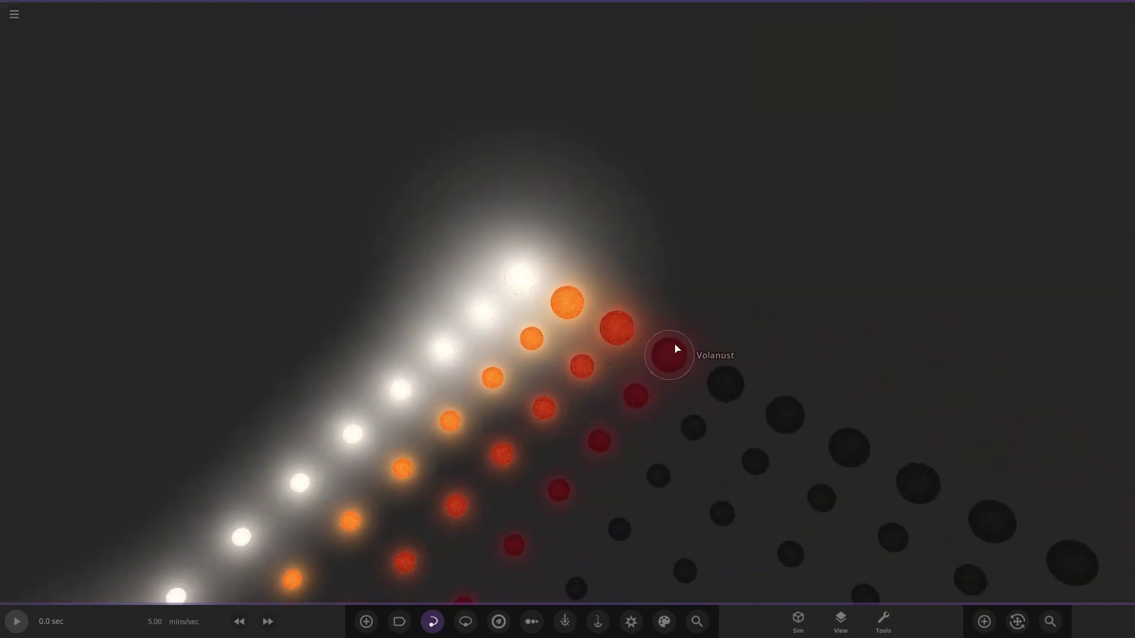
- Focus on the dark red star Volanust and the neighbouring dark star Mnus Por, and open Mnus Por's full properties
double_click(675, 350)
scroll(662, 368, up, 4)
scroll(698, 412, up, 5)
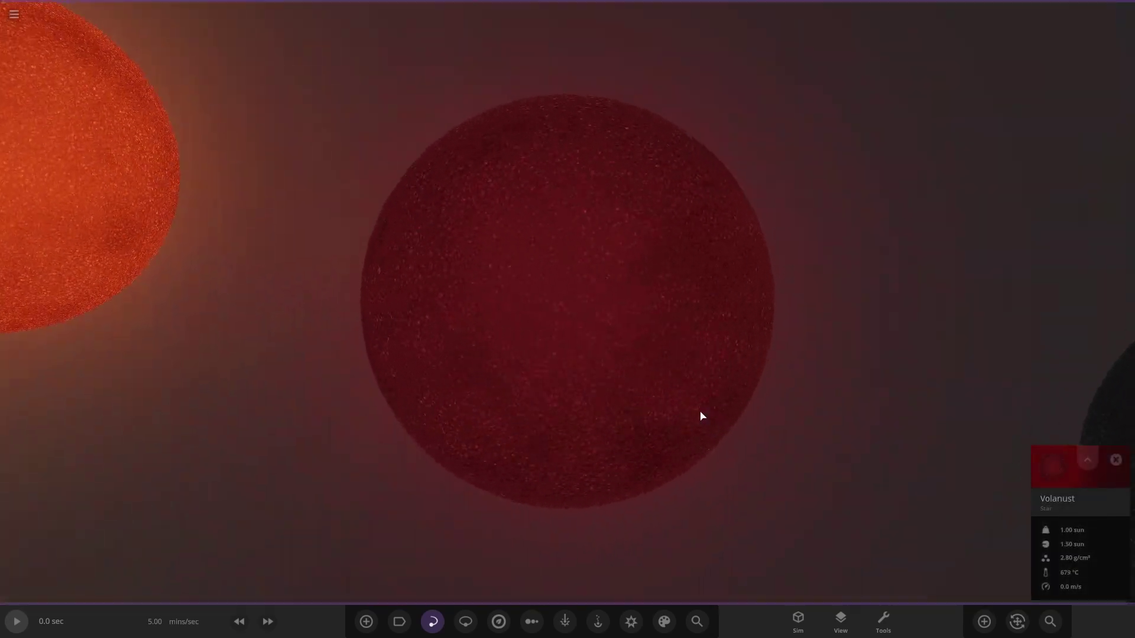
scroll(700, 412, down, 3)
double_click(1012, 355)
click(1085, 461)
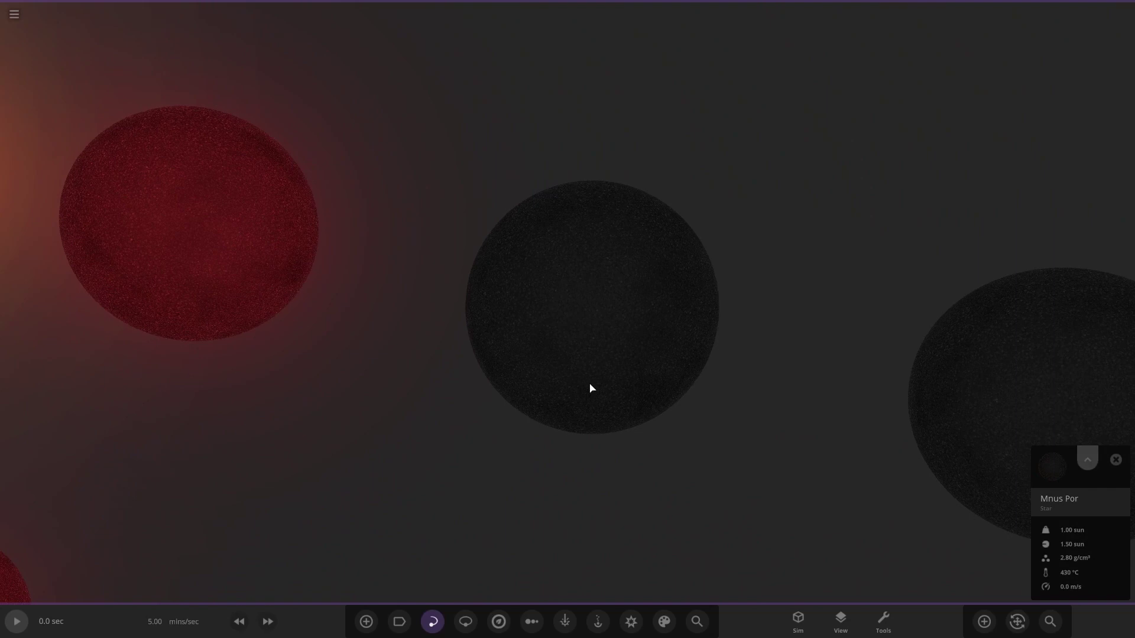
- Focus on the coldest corner star, Abuberange, and raise its surface temperature to 2765 K by doubling it repeatedly
scroll(522, 380, down, 3)
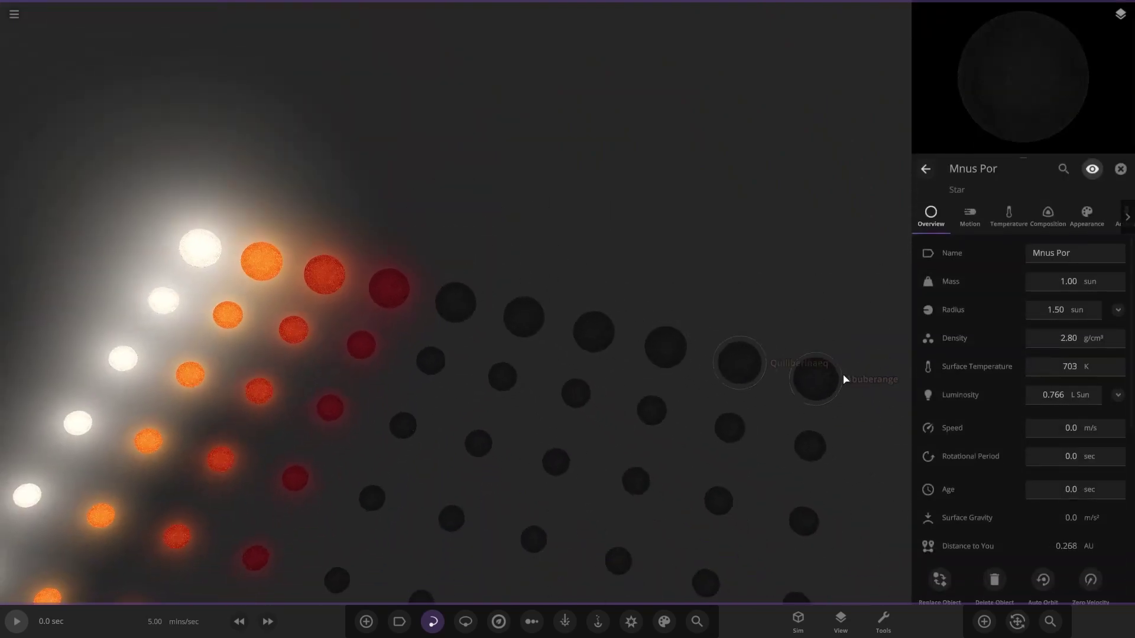
double_click(826, 384)
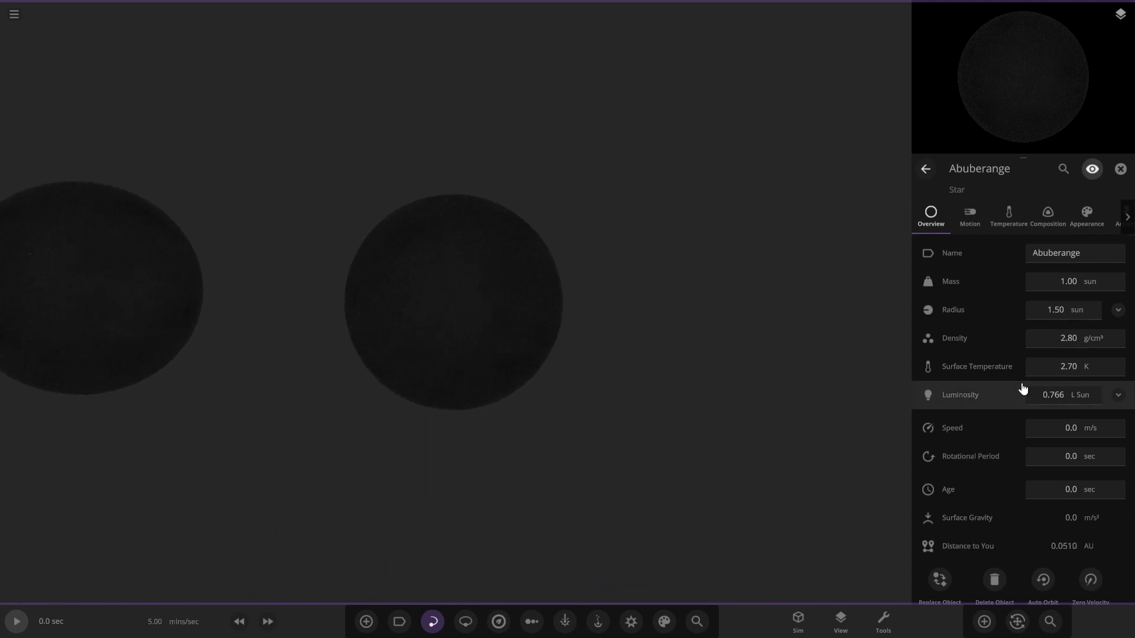
click(1043, 369)
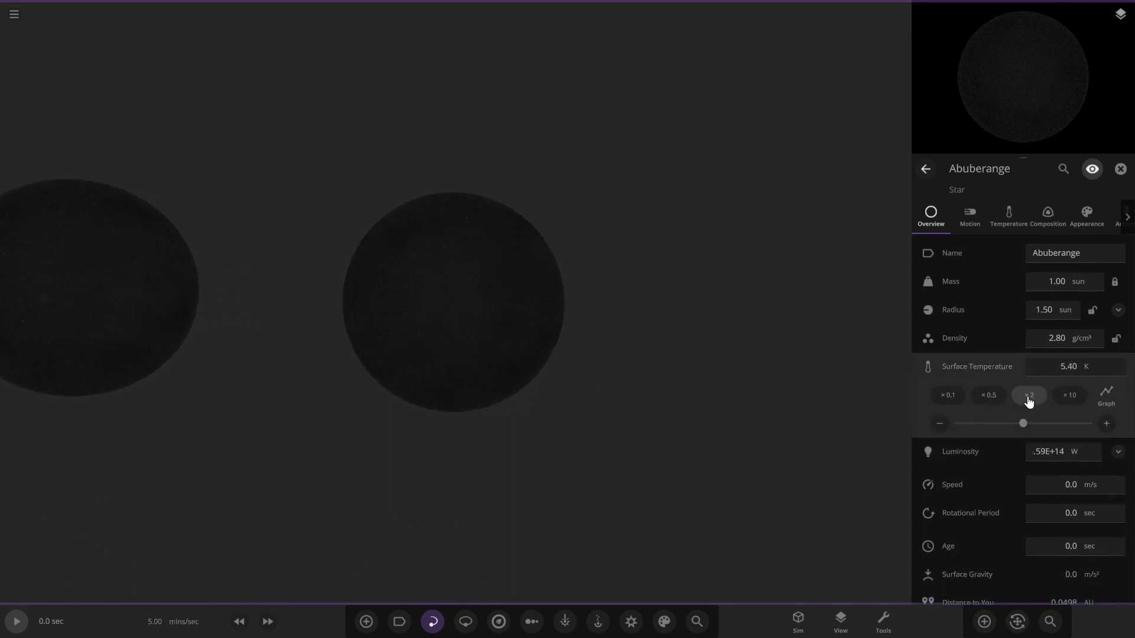
click(1029, 396)
click(1028, 395)
click(1029, 395)
click(1029, 395)
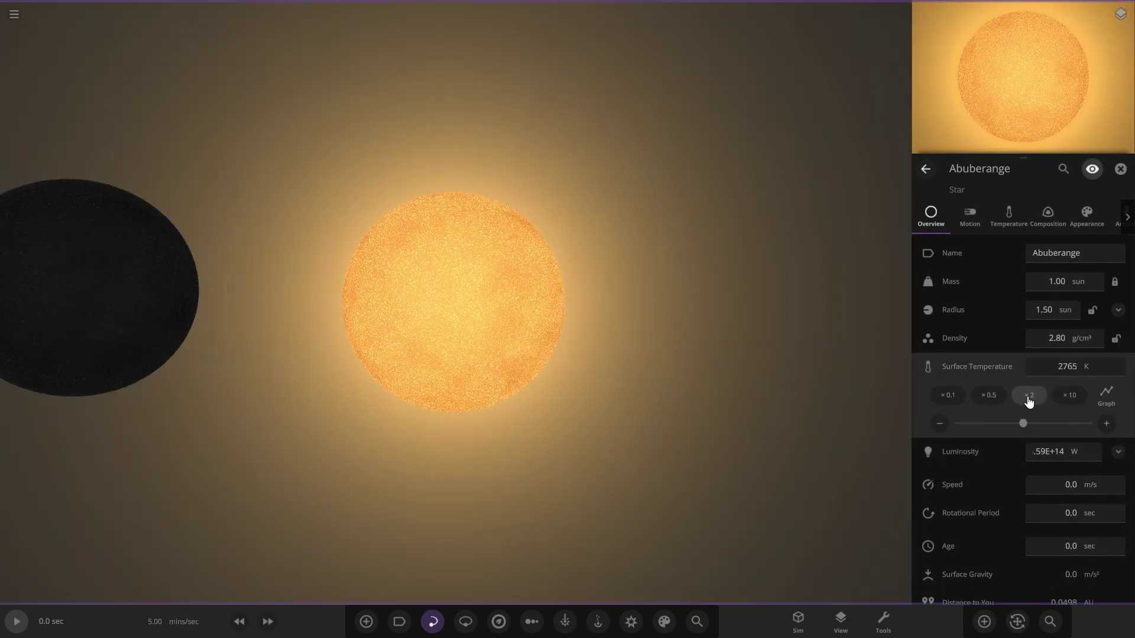
- Halve Abuberange's surface temperature twice and gradually raise it again to 1779 K
click(998, 399)
click(995, 398)
click(1106, 424)
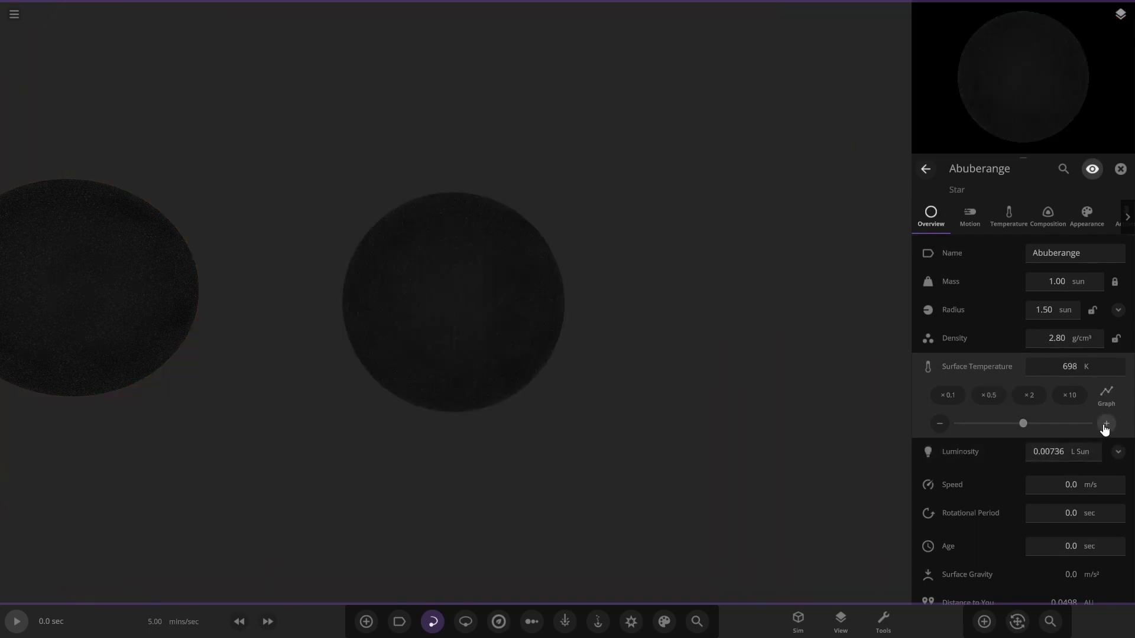
click(1106, 423)
click(1106, 424)
click(1106, 424)
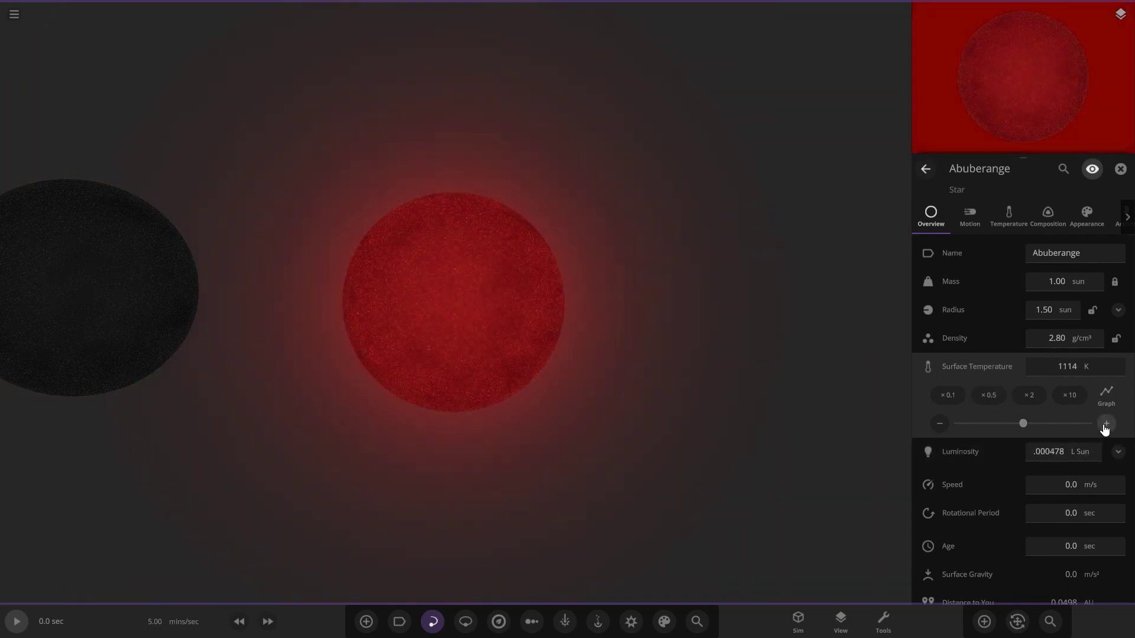
click(1106, 424)
click(1105, 423)
click(1106, 424)
click(1106, 424)
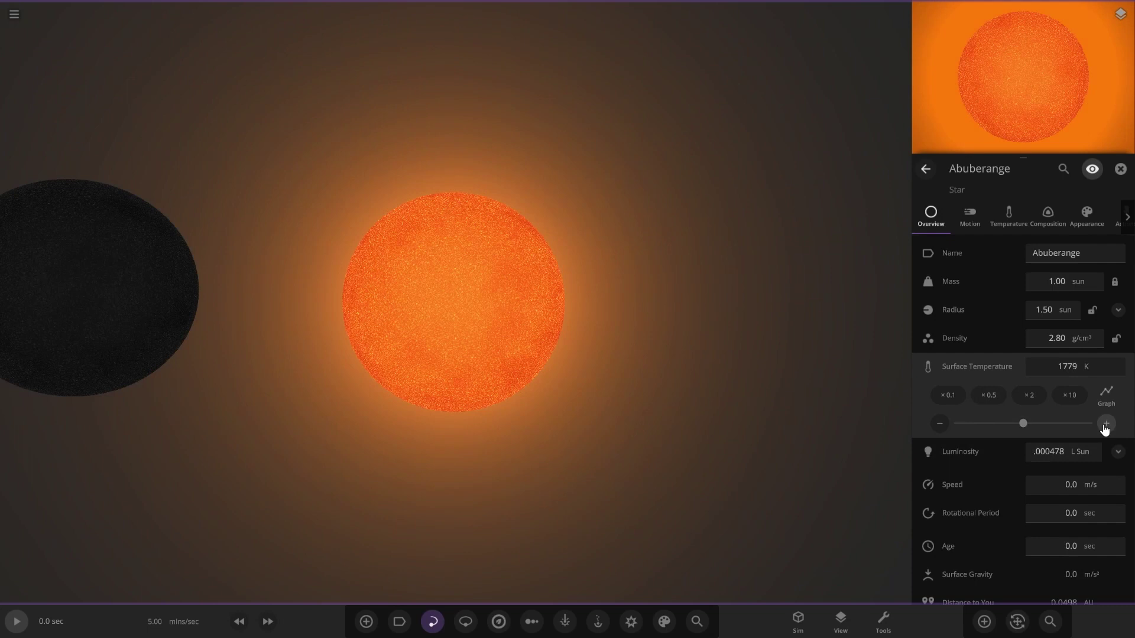
- Raise Abuberange's surface temperature to 19765 K and compare its glow with the rest of the star grid
click(1105, 424)
click(1106, 424)
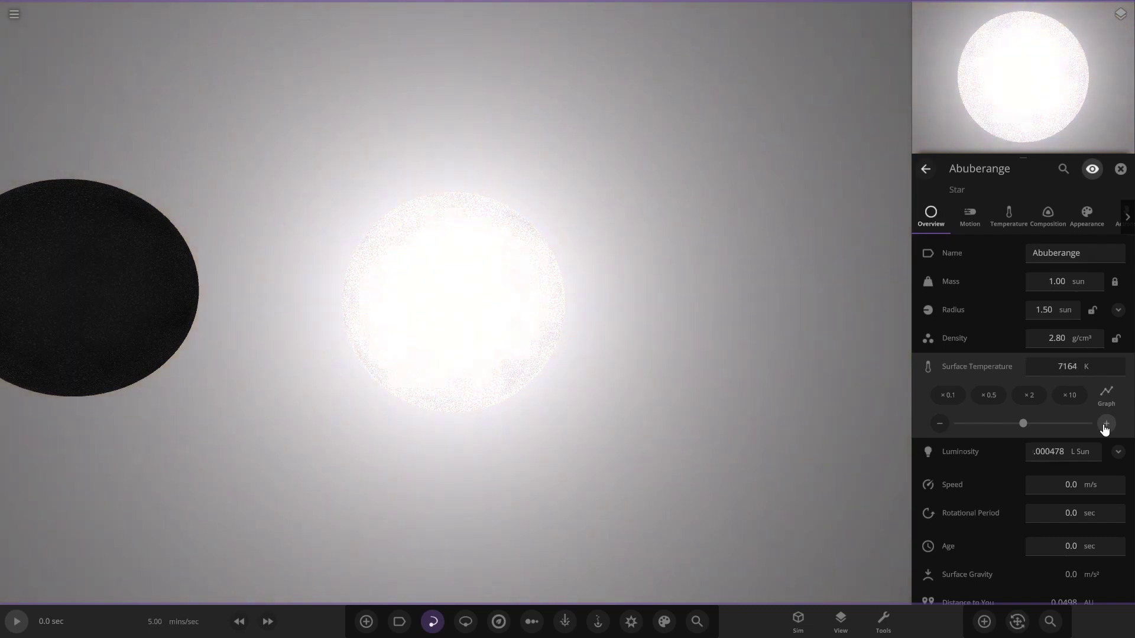
click(1106, 424)
click(1106, 423)
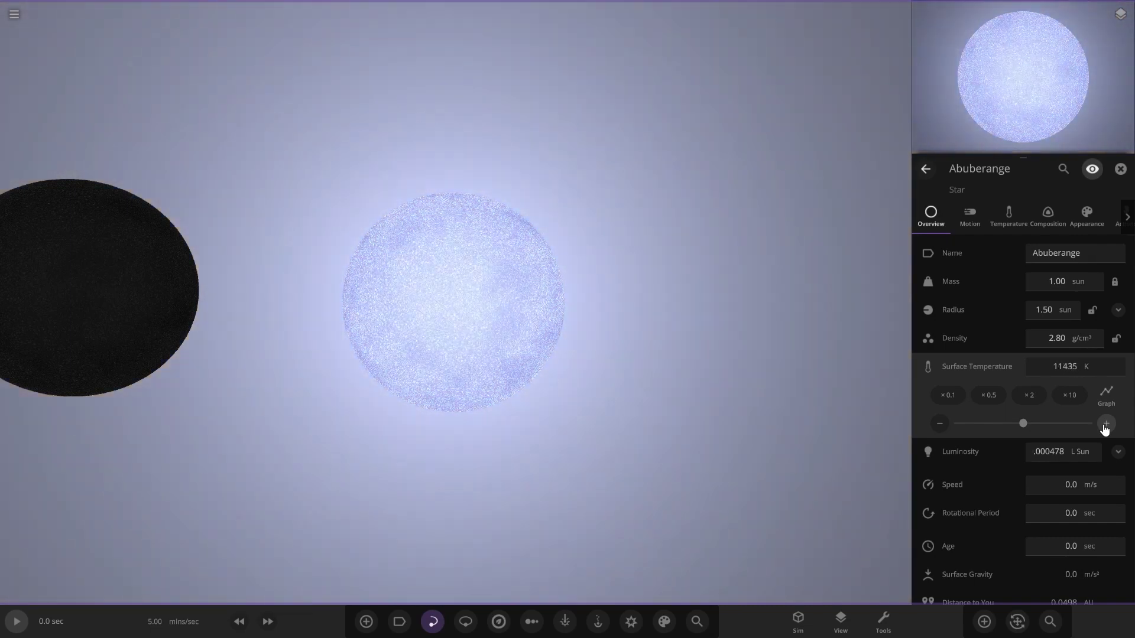
click(1105, 424)
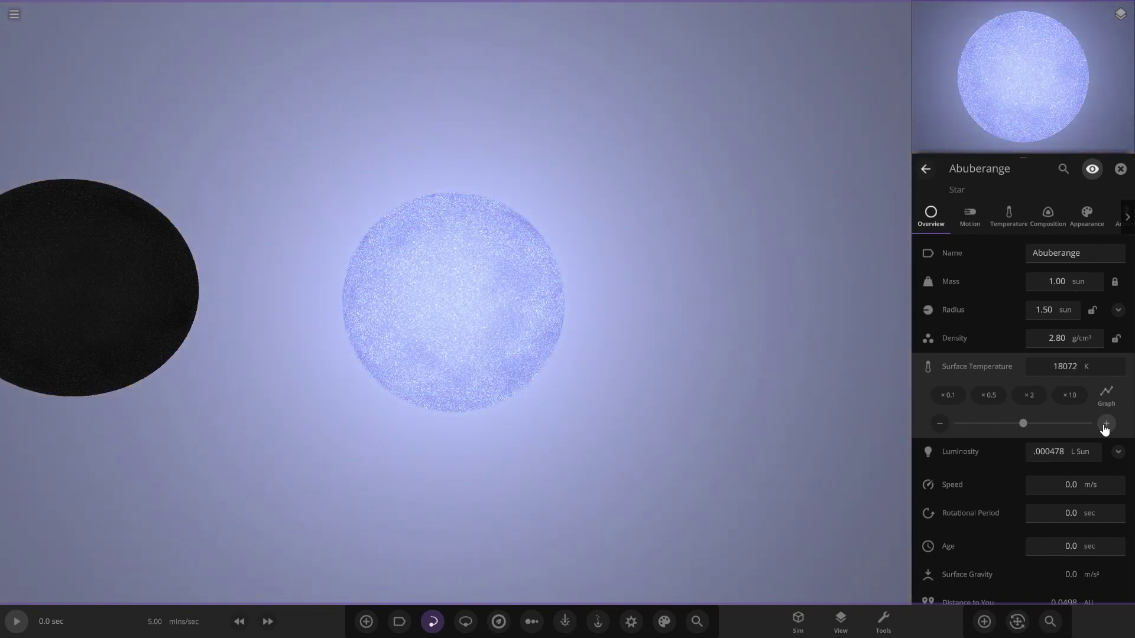
scroll(555, 357, down, 10)
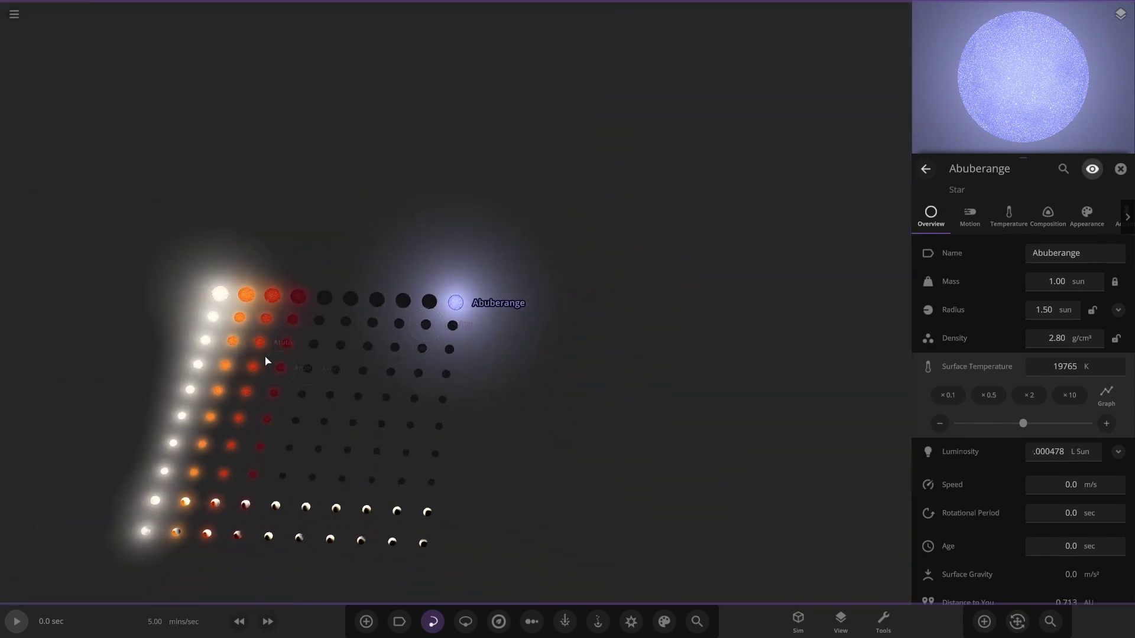
scroll(381, 450, up, 8)
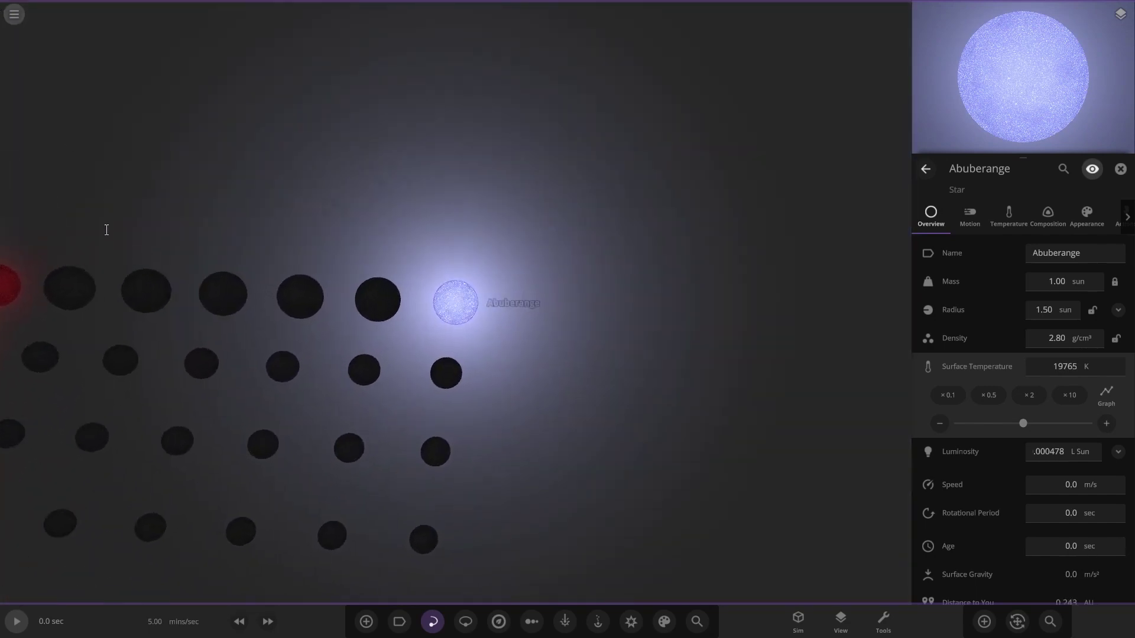
- Start a new empty simulation and pause it
click(14, 13)
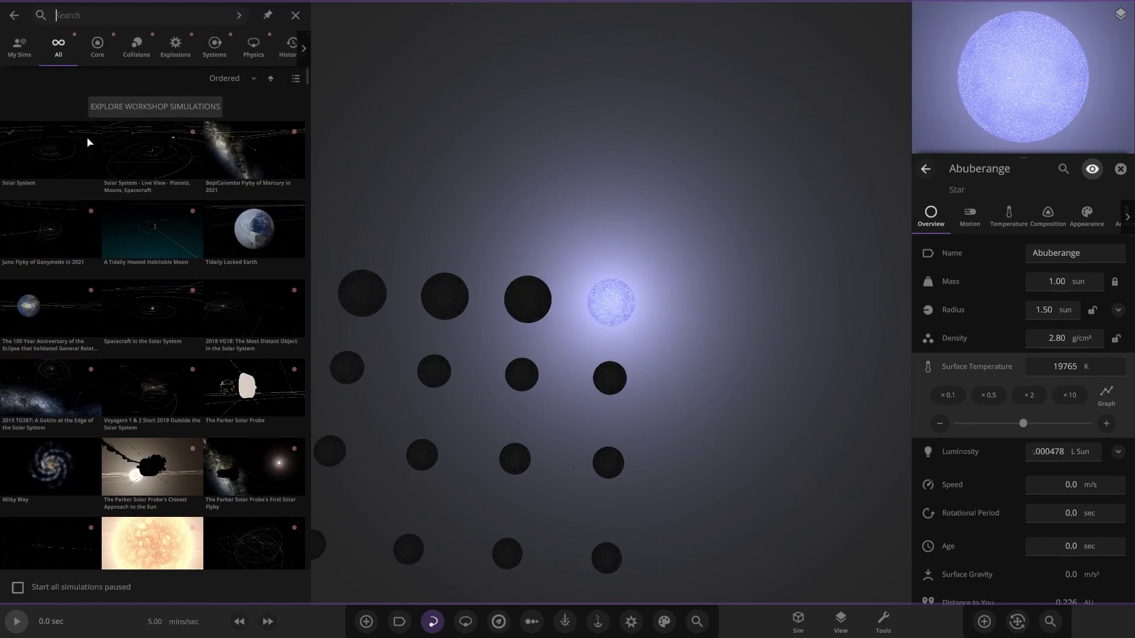
key(Escape)
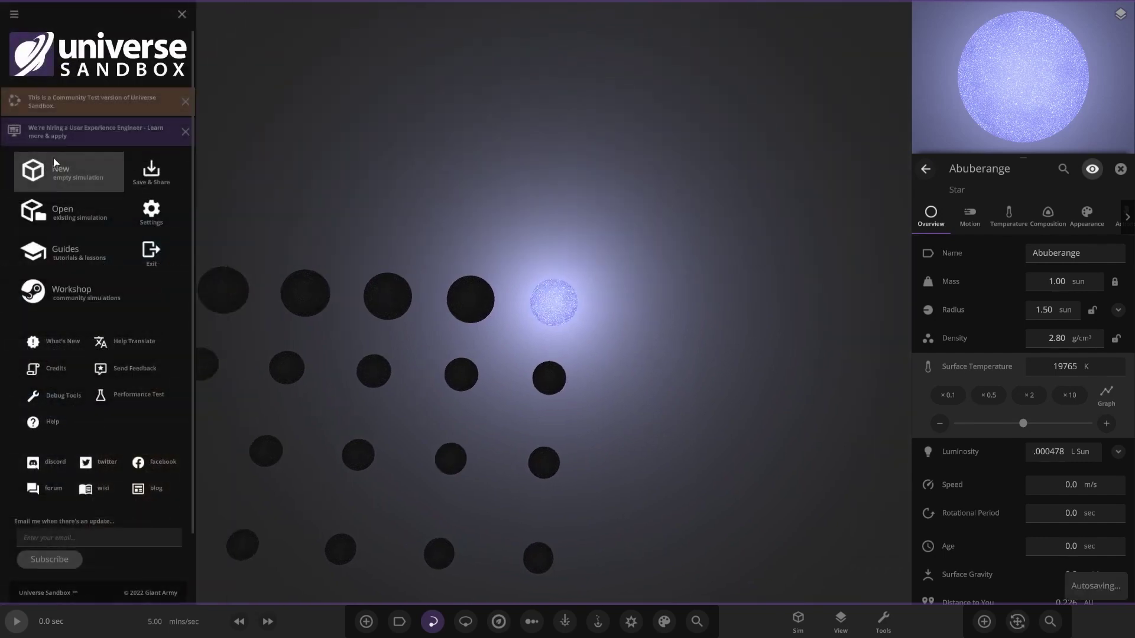
click(54, 162)
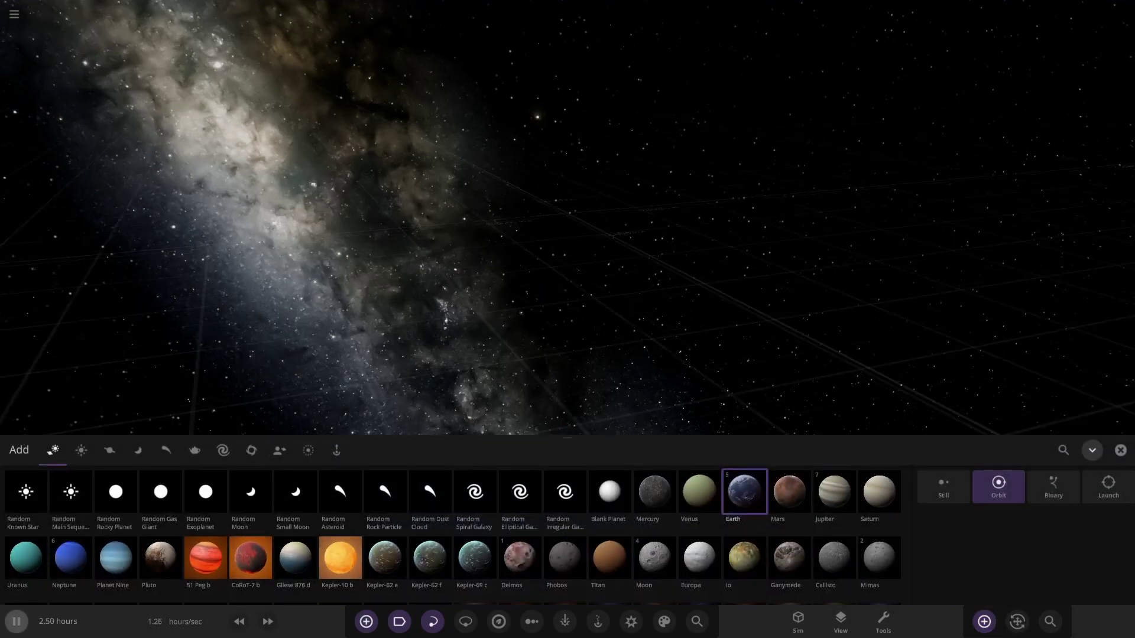
key(space)
- Add a row of ten motionless Suns across the grid, and finish adding objects
scroll(653, 514, down, 1)
click(477, 561)
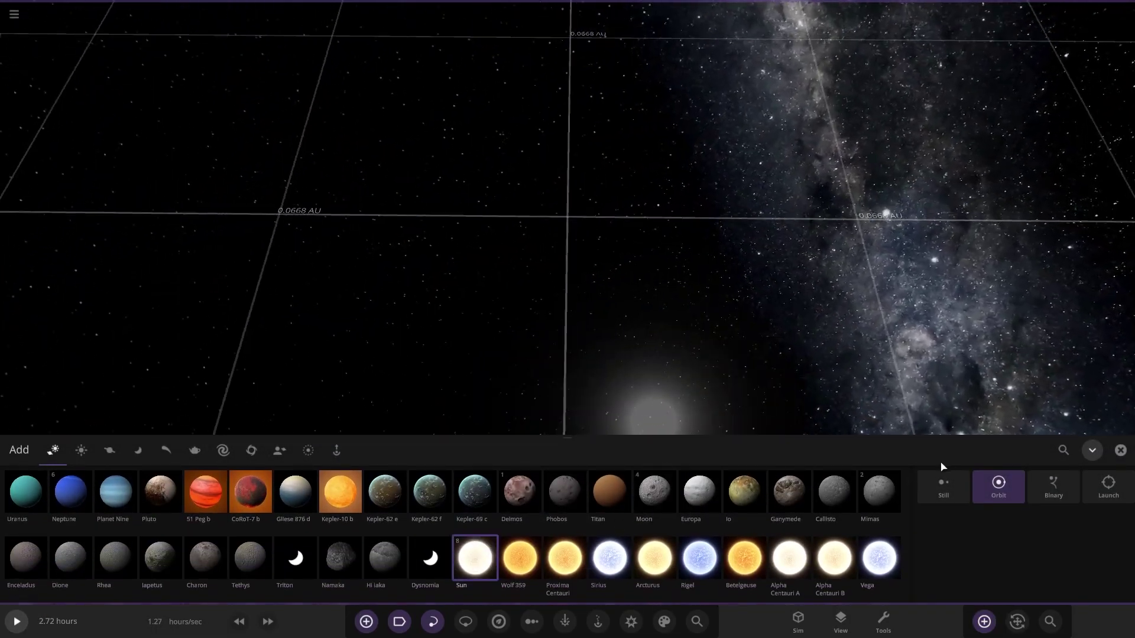
click(943, 485)
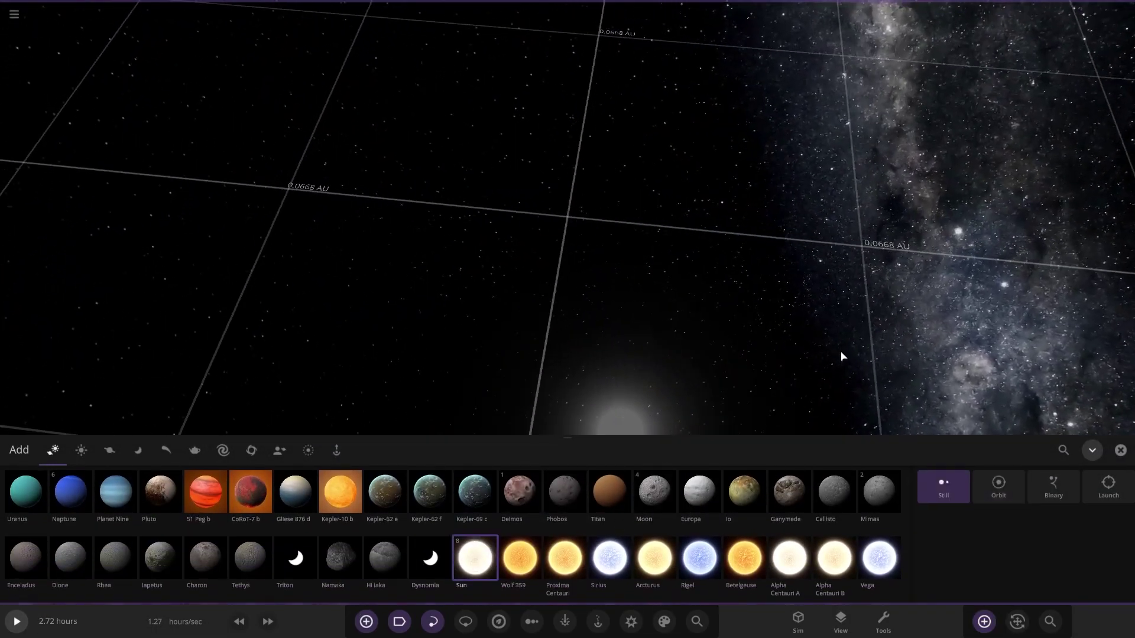
click(274, 224)
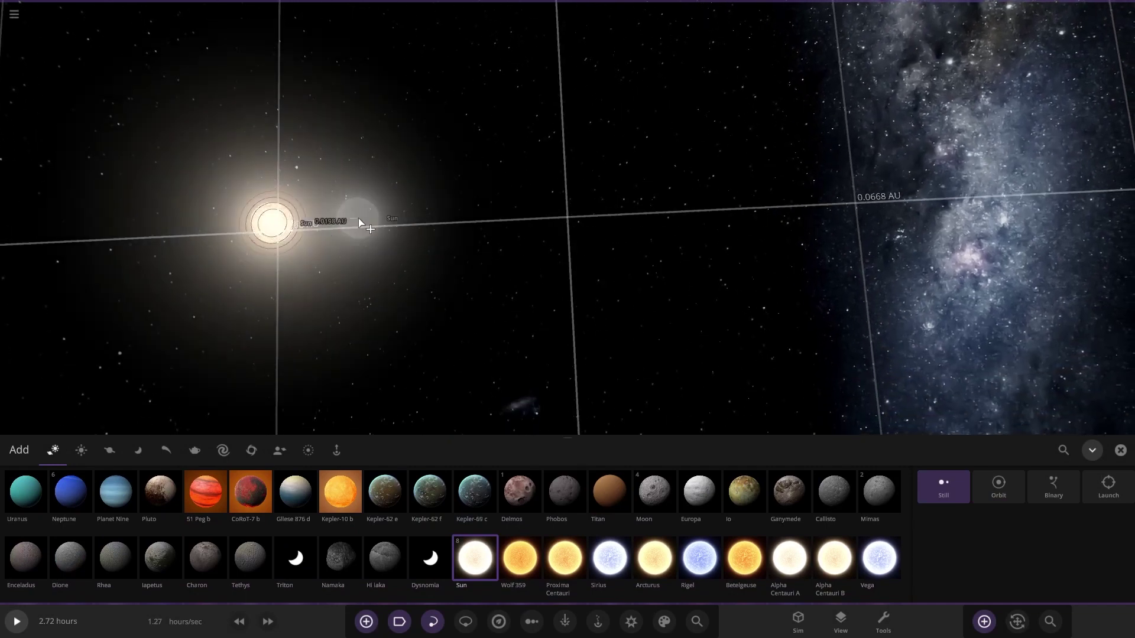
click(358, 220)
click(436, 220)
click(547, 218)
click(635, 219)
drag(771, 221, 992, 214)
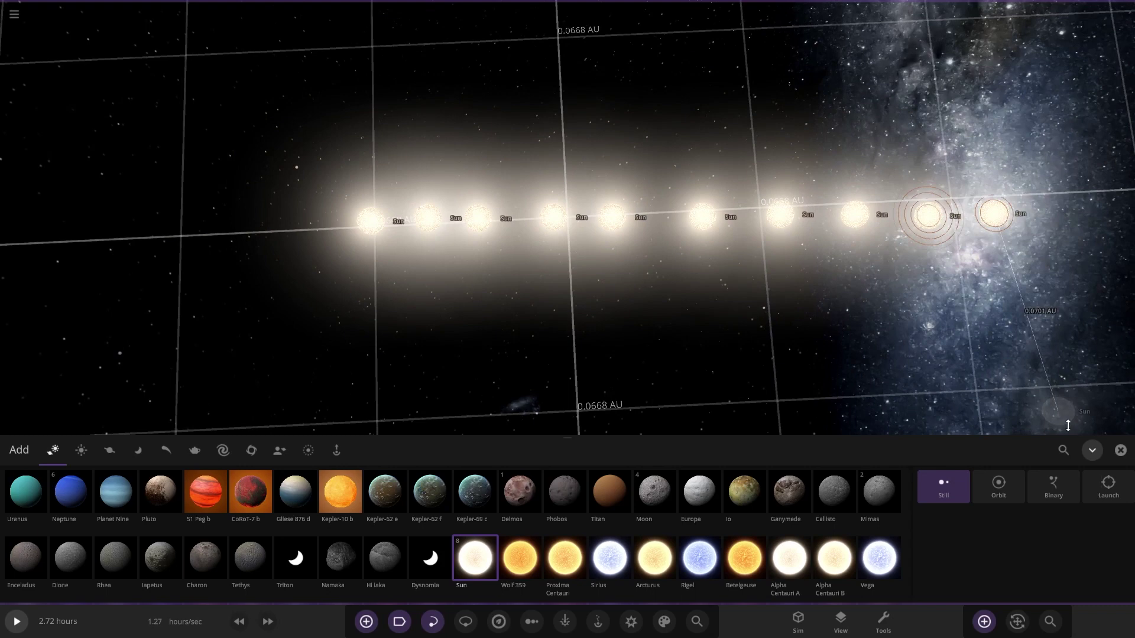
click(1120, 450)
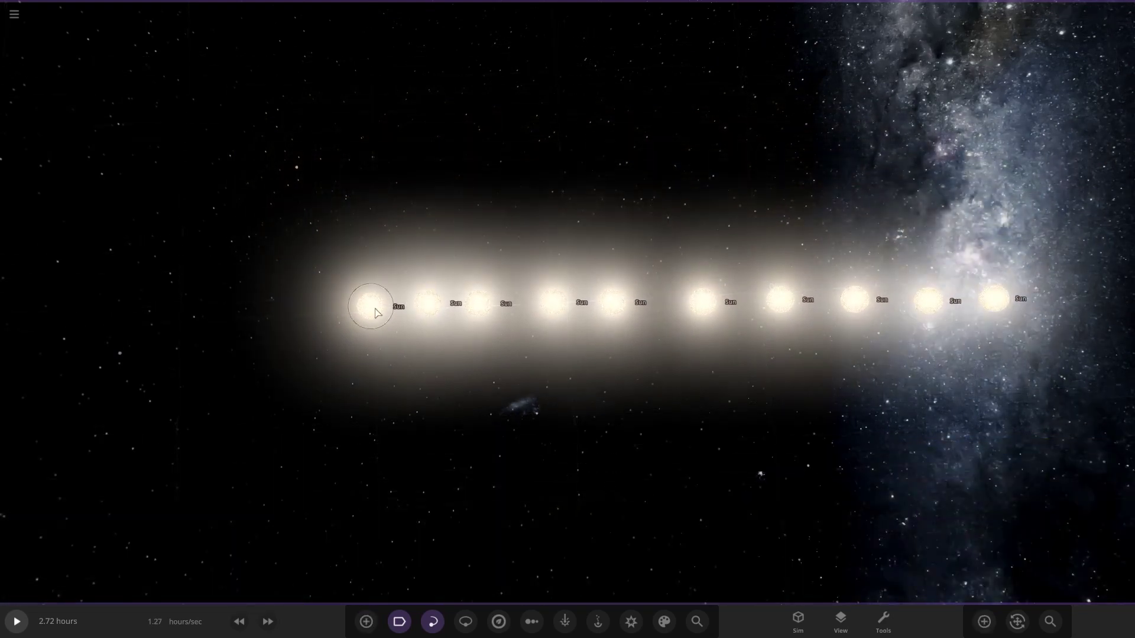
- Open the full properties of the first Sun in the row and raise its surface temperature to 57523799 K
click(373, 306)
click(1080, 471)
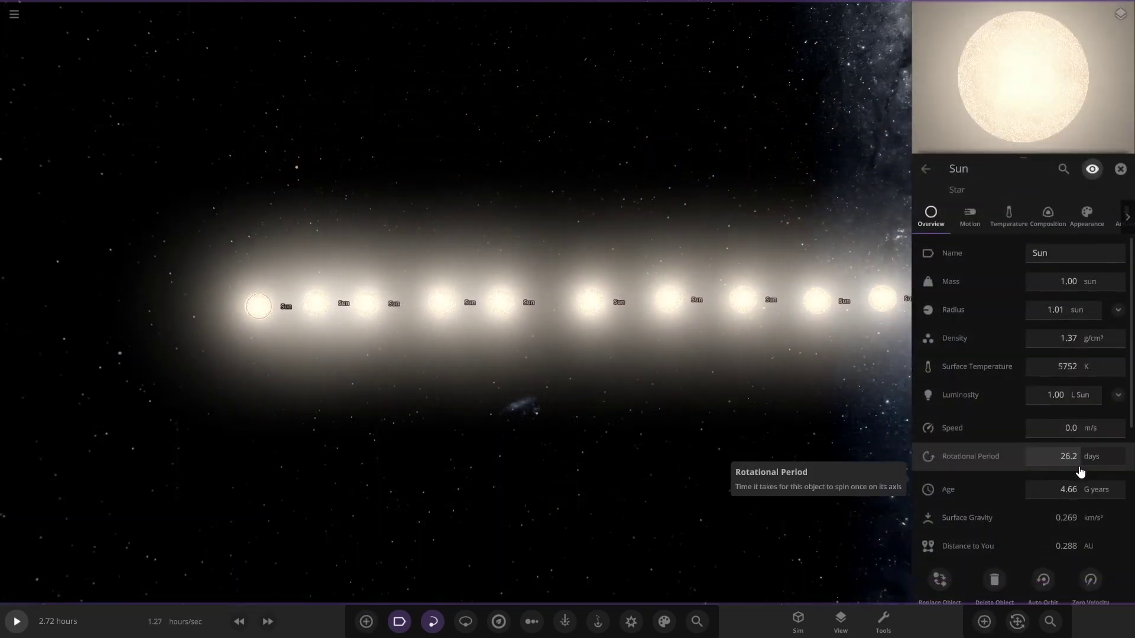
click(1068, 367)
click(1057, 401)
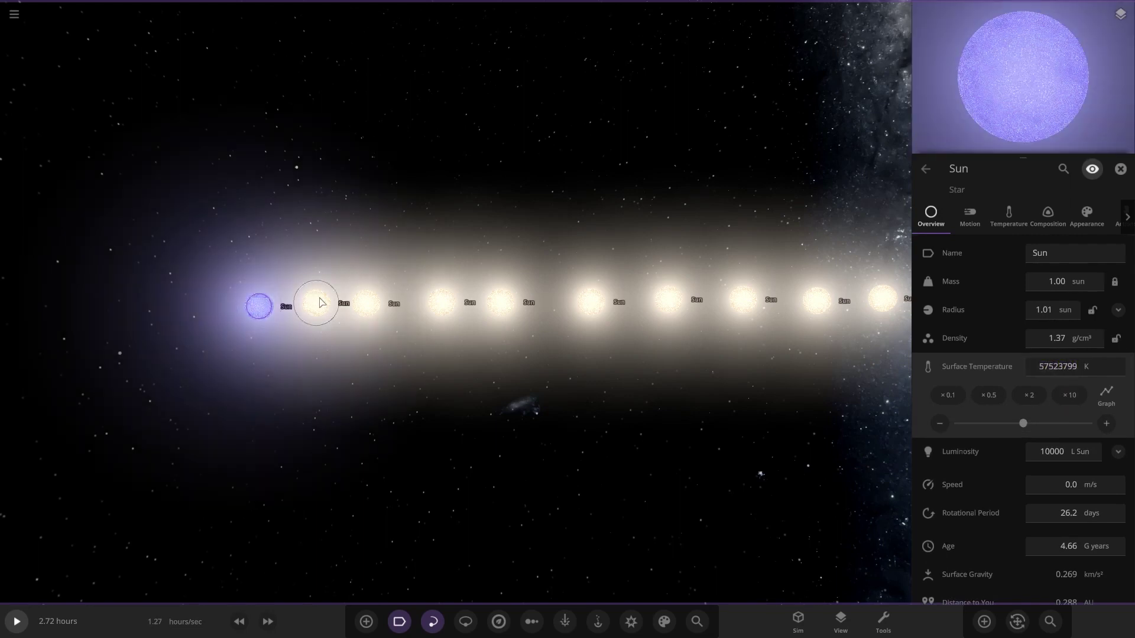
- Double the second Sun's surface temperature to 11505 K and examine it up close beside its neighbours
click(320, 303)
click(1063, 367)
click(1032, 397)
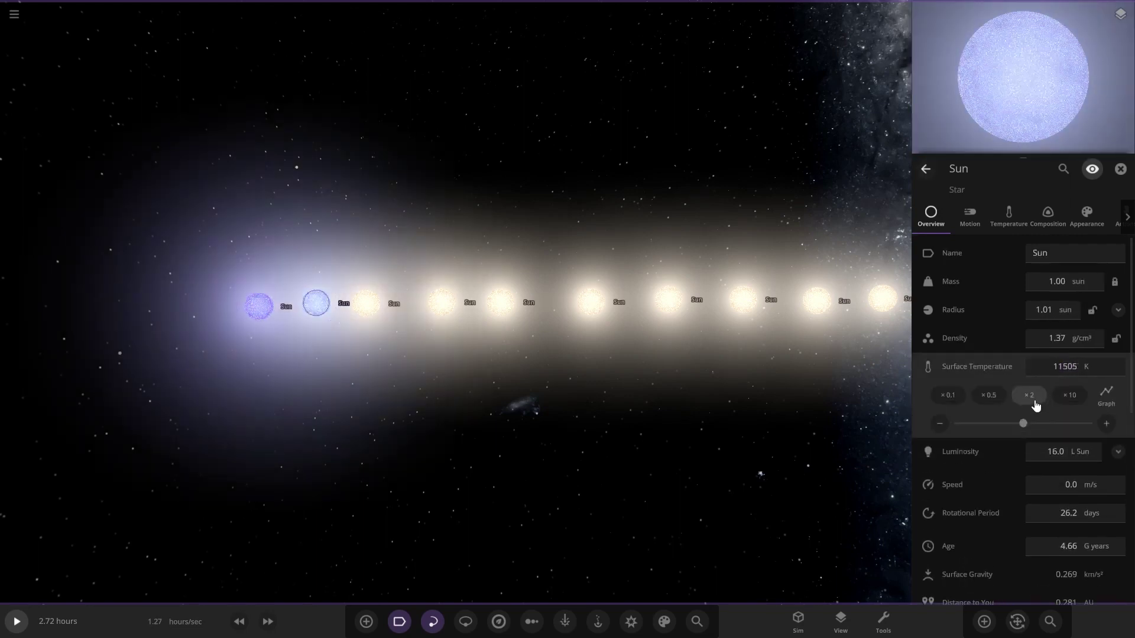
right_drag(550, 373, 518, 307)
double_click(321, 304)
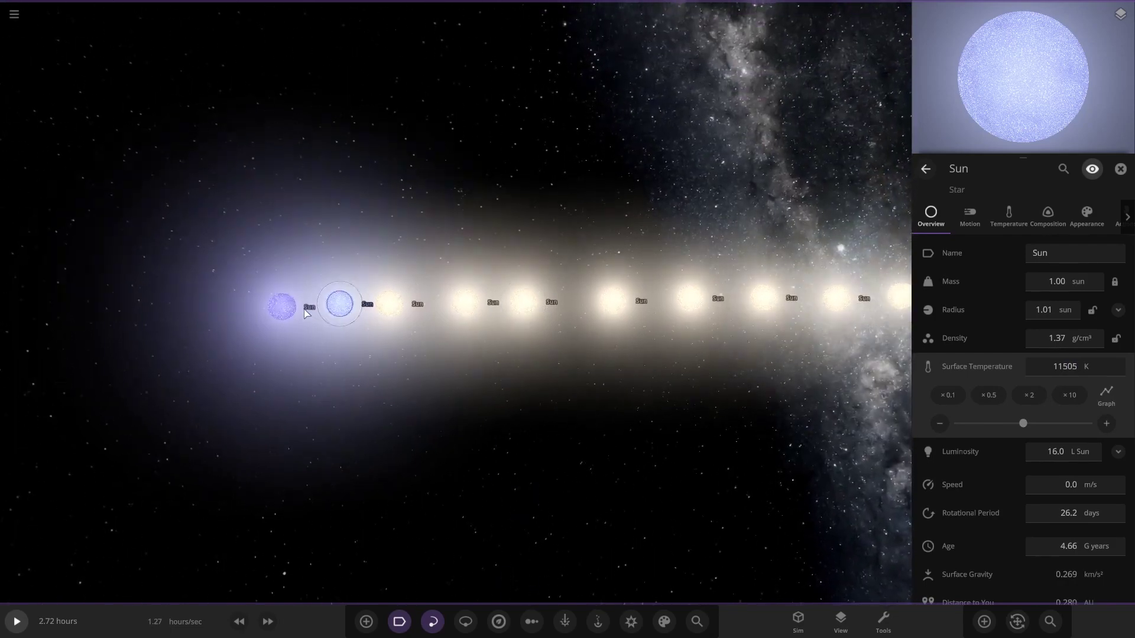
scroll(610, 473, up, 2)
scroll(610, 473, up, 5)
click(562, 429)
right_drag(560, 428, 584, 387)
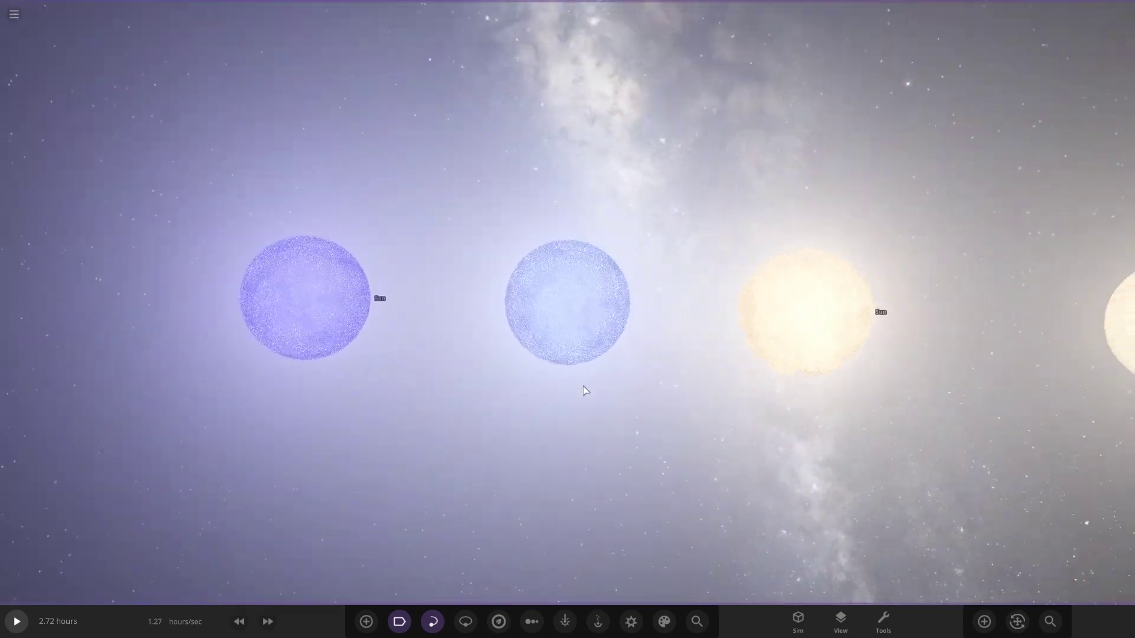
- Focus on the third Sun in the row and adjust its surface temperature to about 9746 K
click(786, 322)
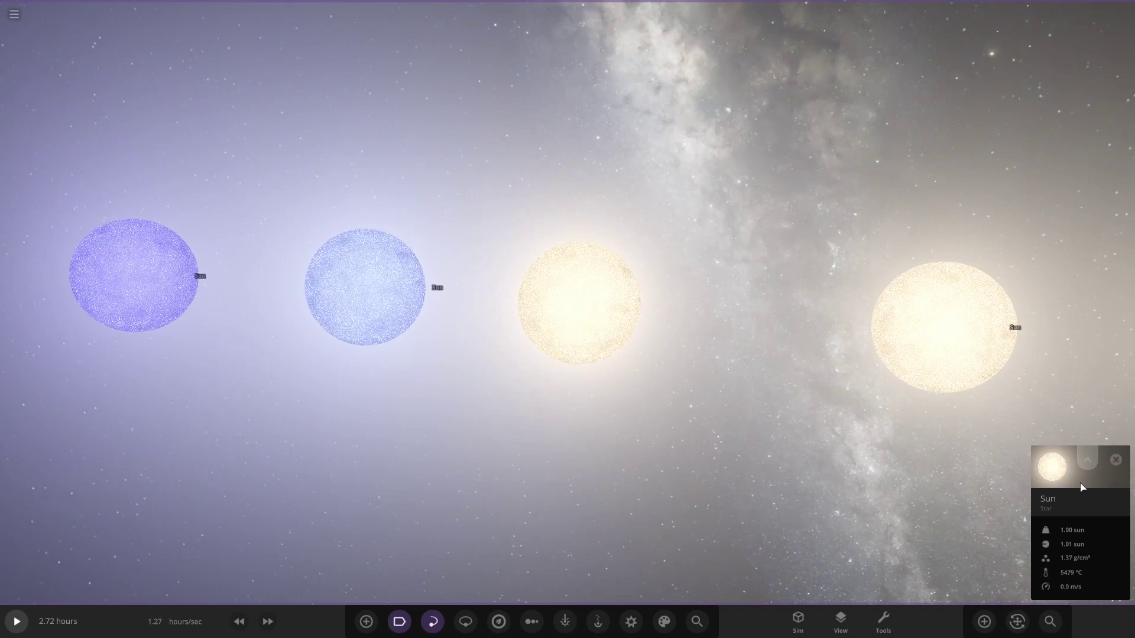
click(1082, 487)
click(1067, 367)
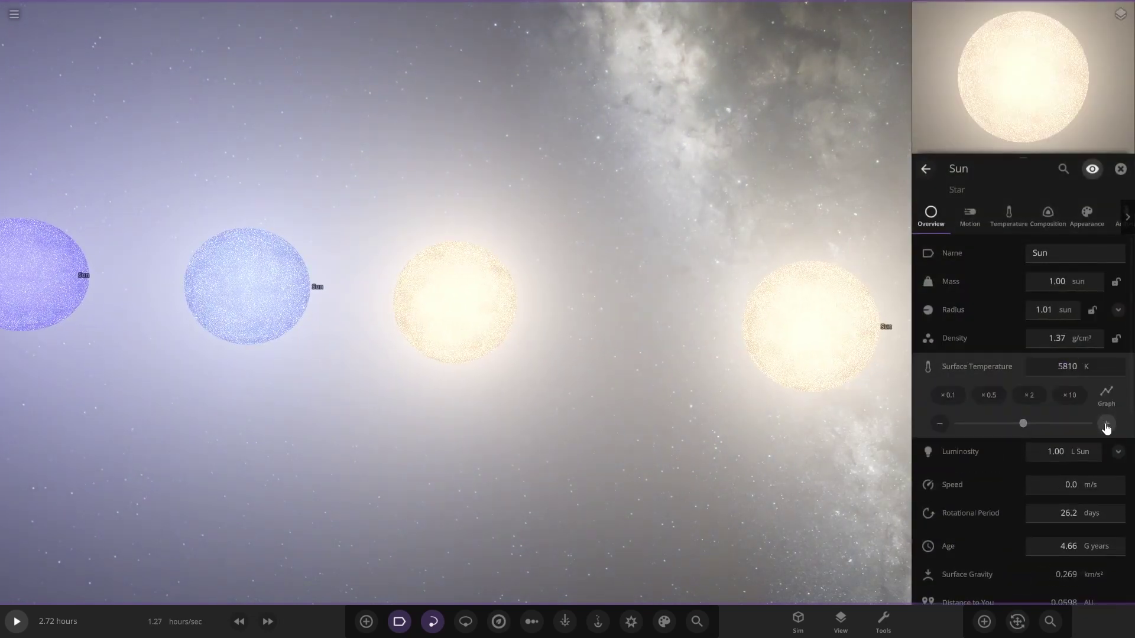
click(1106, 423)
click(1106, 423)
scroll(492, 385, down, 5)
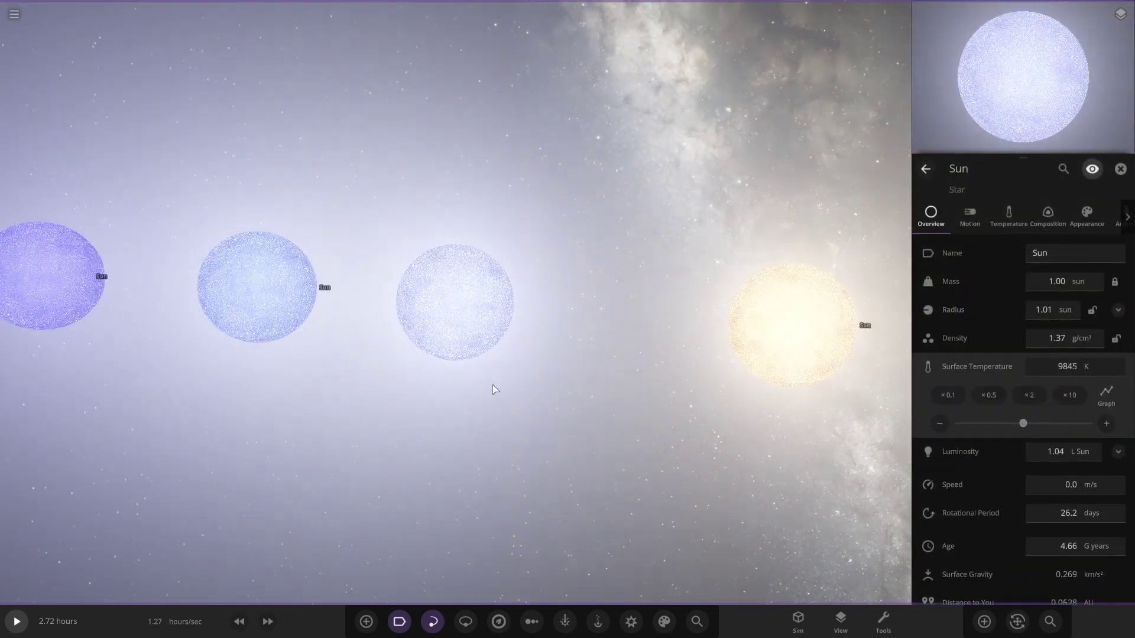
click(941, 424)
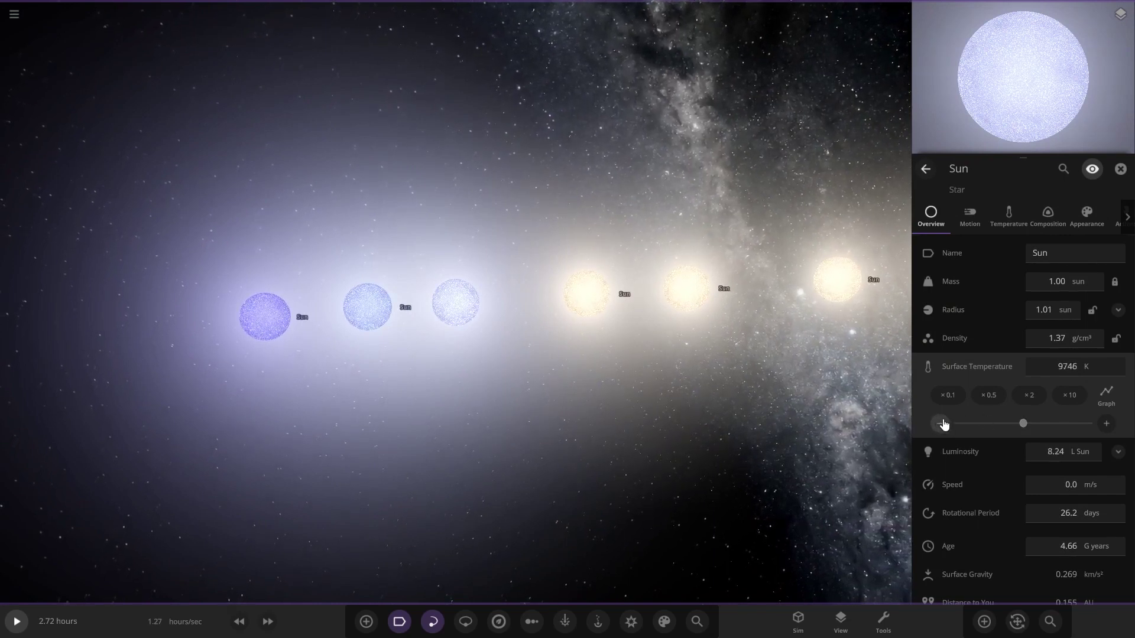
- Raise the fourth Sun's surface temperature to 6745 K
click(565, 305)
click(1085, 367)
click(1111, 424)
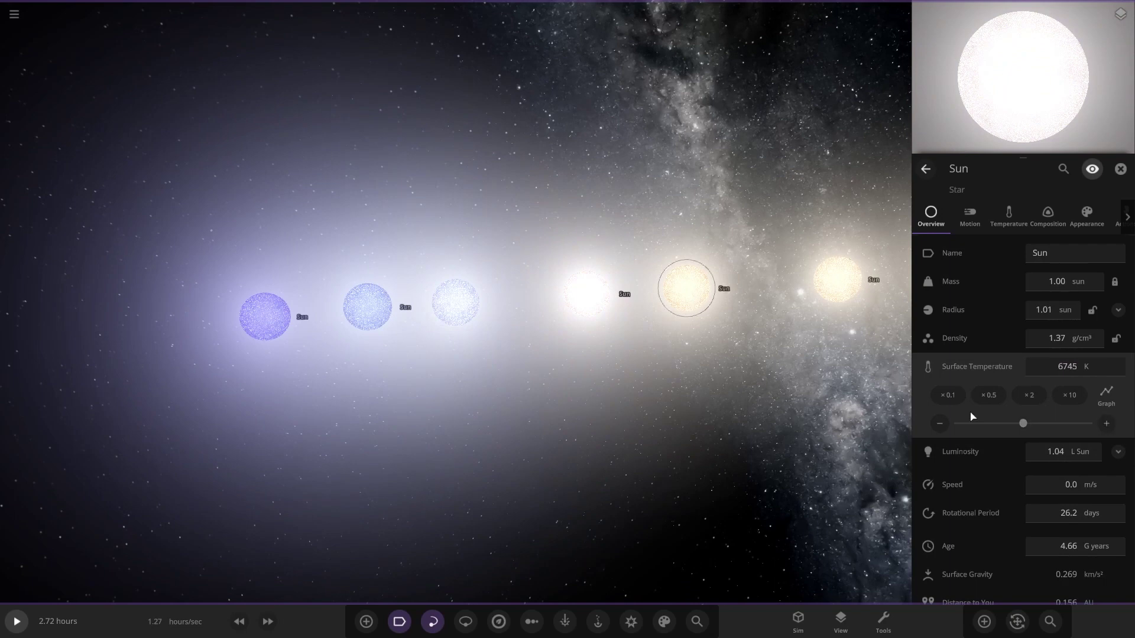
key(ctrl+z)
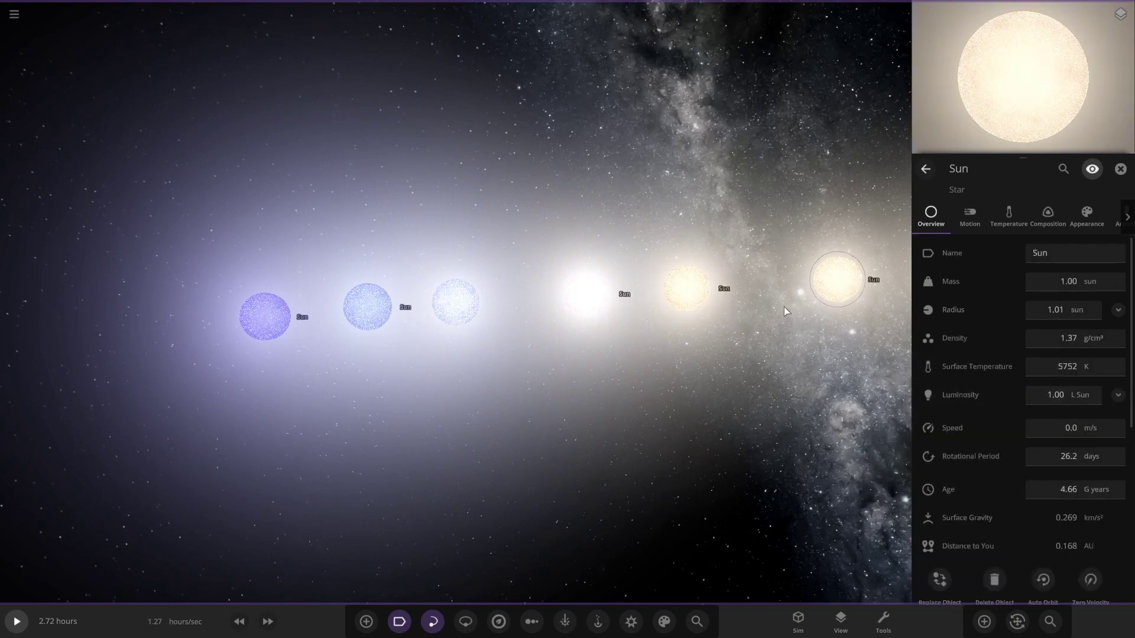
- Focus on the sixth Sun in the row and lower its surface temperature to 4520 K
click(783, 307)
double_click(931, 278)
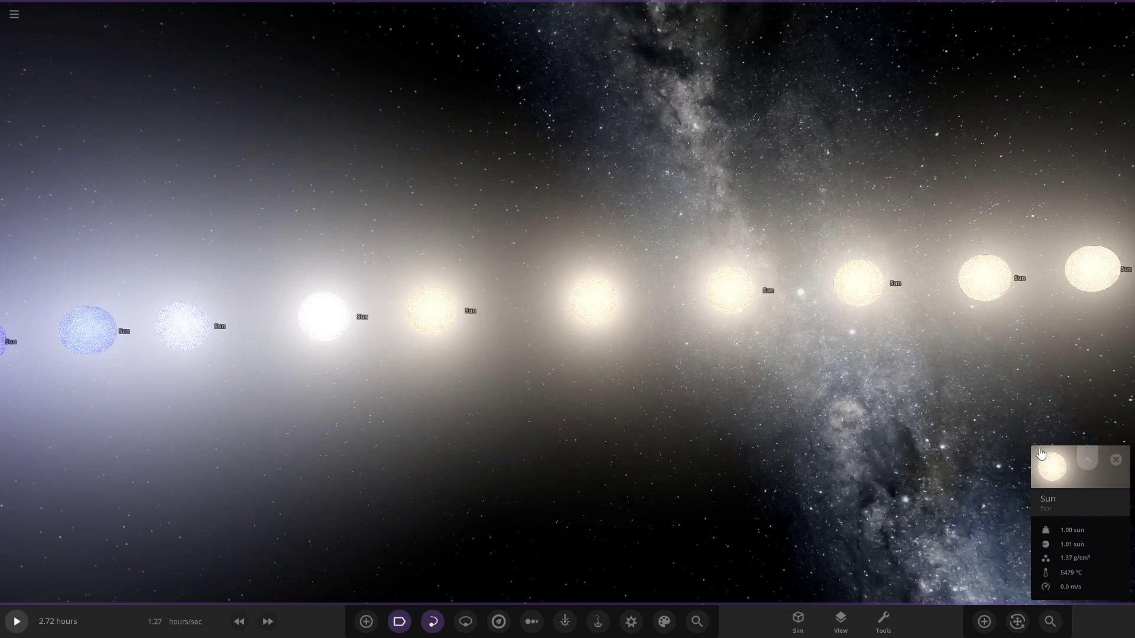
click(1040, 453)
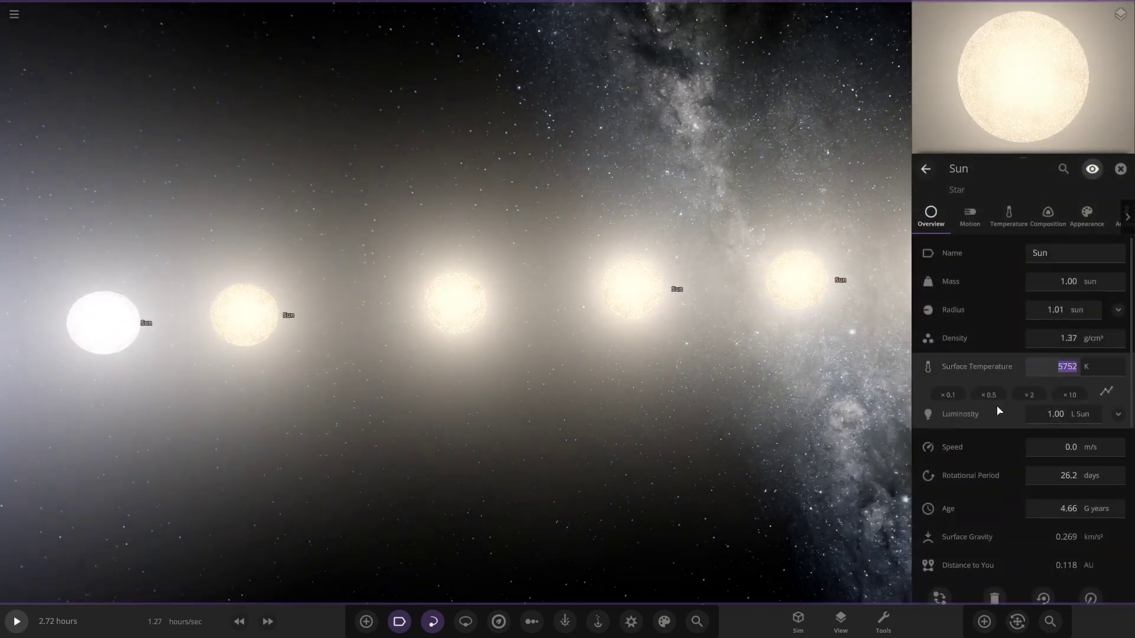
click(944, 423)
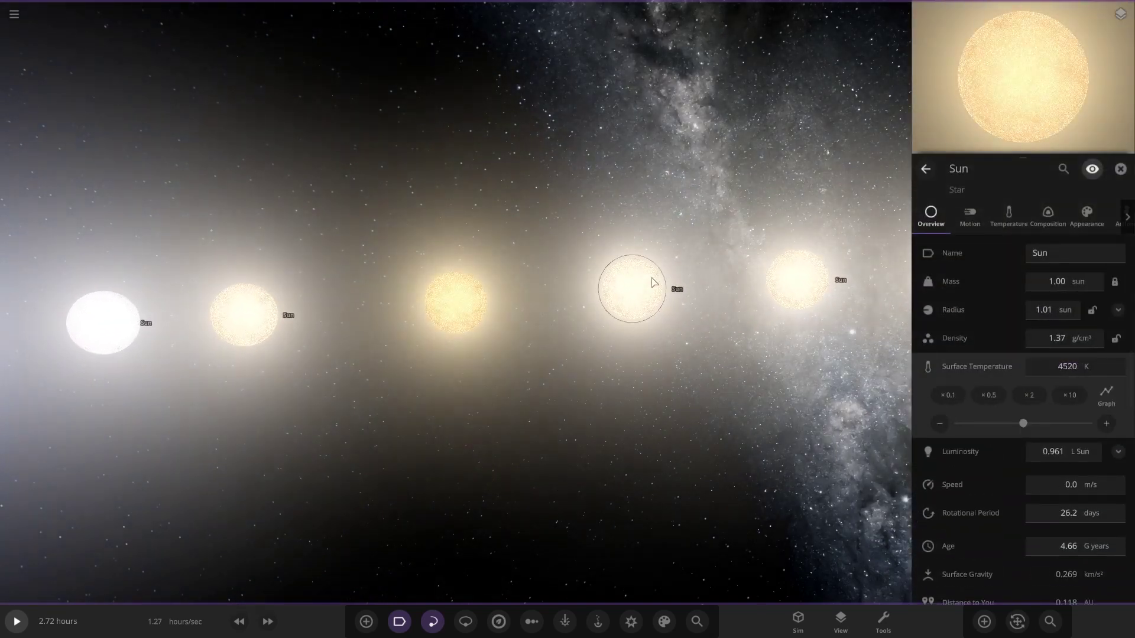
- Lower the seventh Sun's surface temperature to 3810 K
key(ctrl+z)
click(1060, 370)
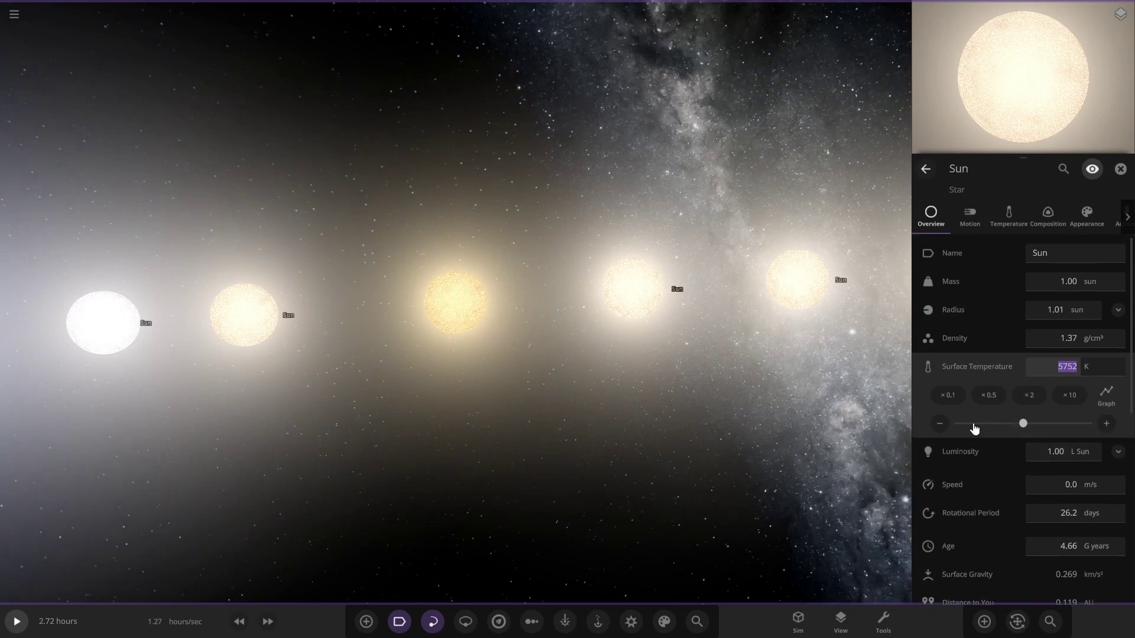
click(939, 424)
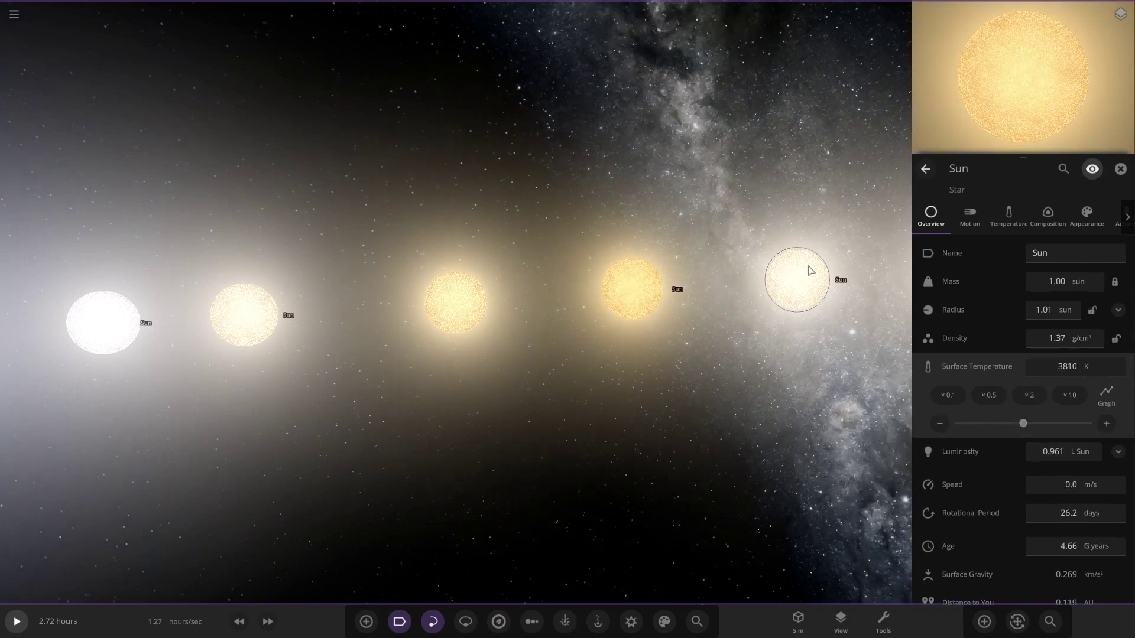
- Lower the eighth Sun's surface temperature to 2963 K
key(ctrl+z)
click(1053, 371)
click(943, 420)
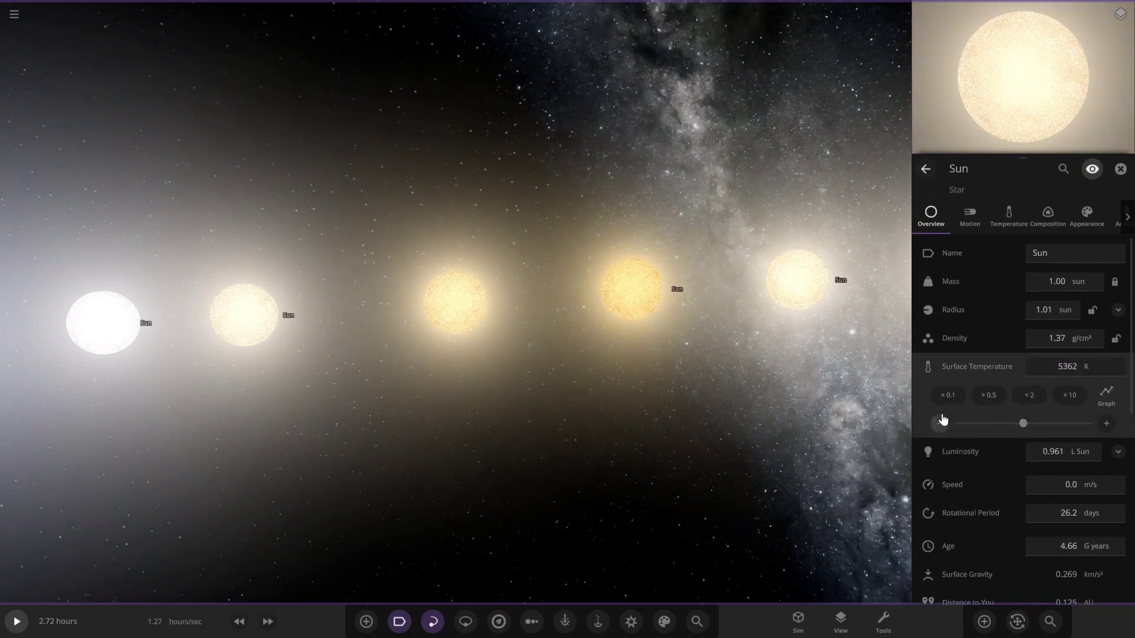
click(941, 421)
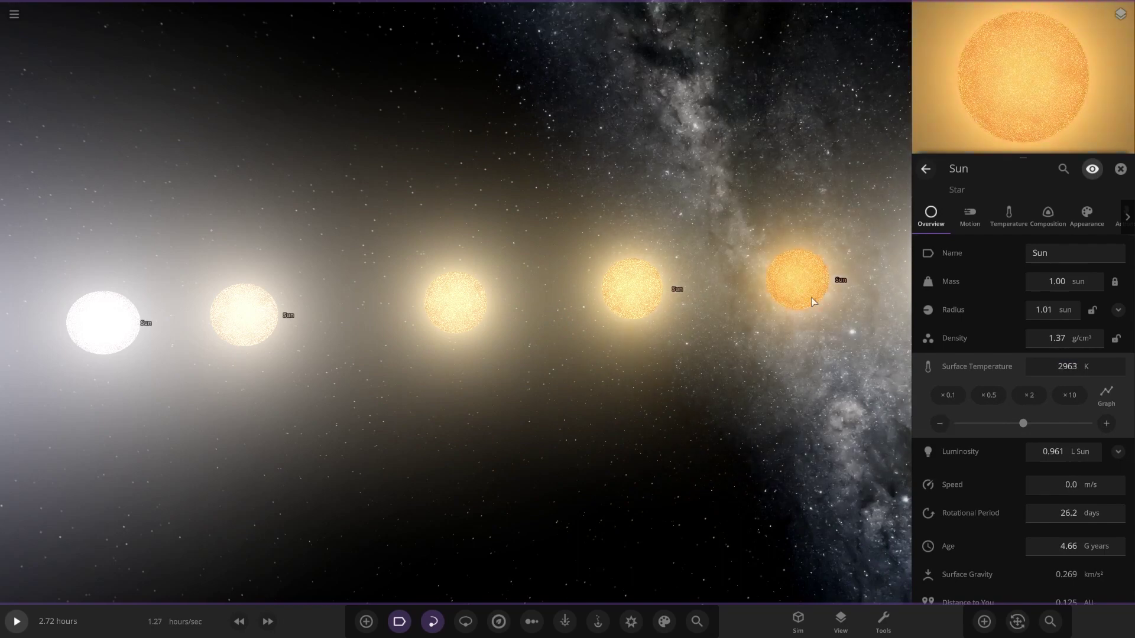
- Focus on the ninth Sun in the row and halve its surface temperature to 2876 K
scroll(811, 296, down, 3)
click(779, 289)
double_click(894, 286)
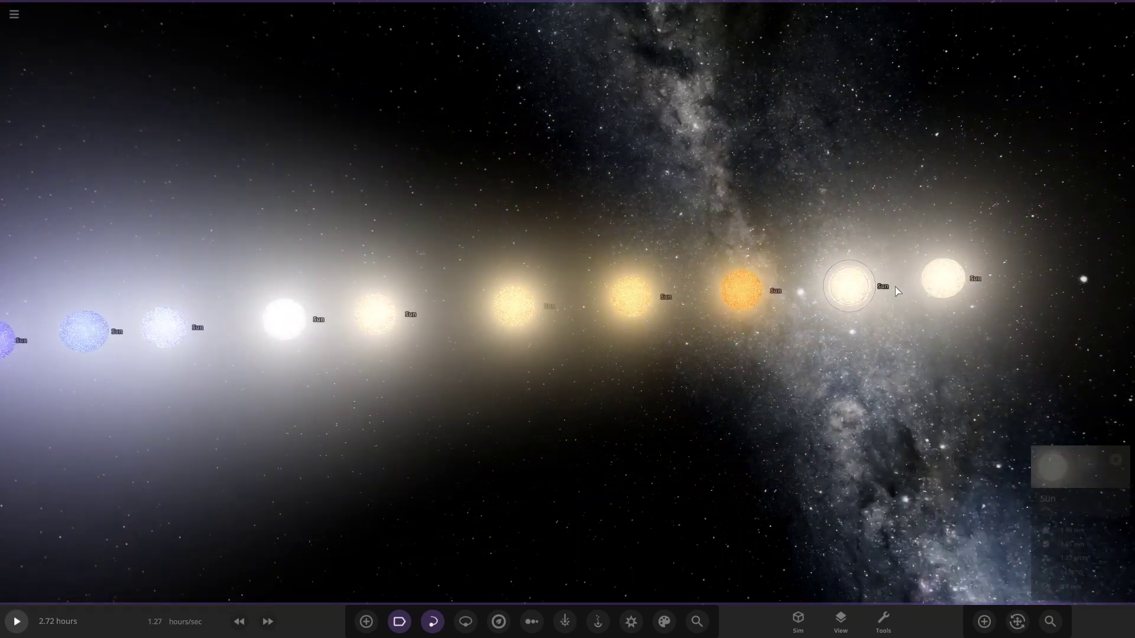
click(1081, 460)
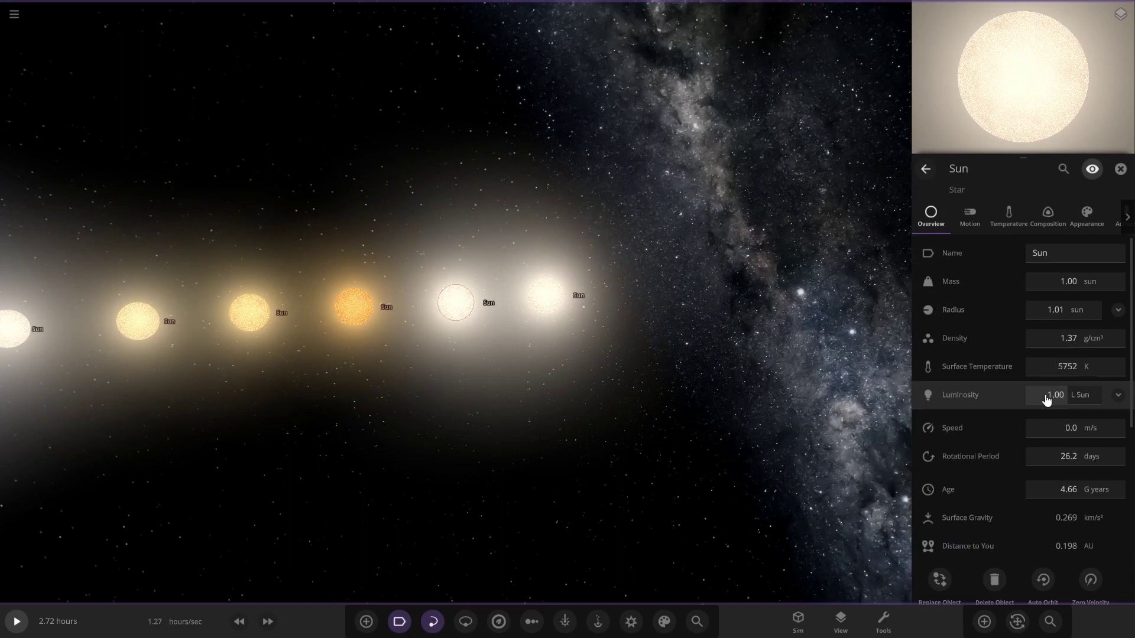
click(1058, 369)
click(978, 406)
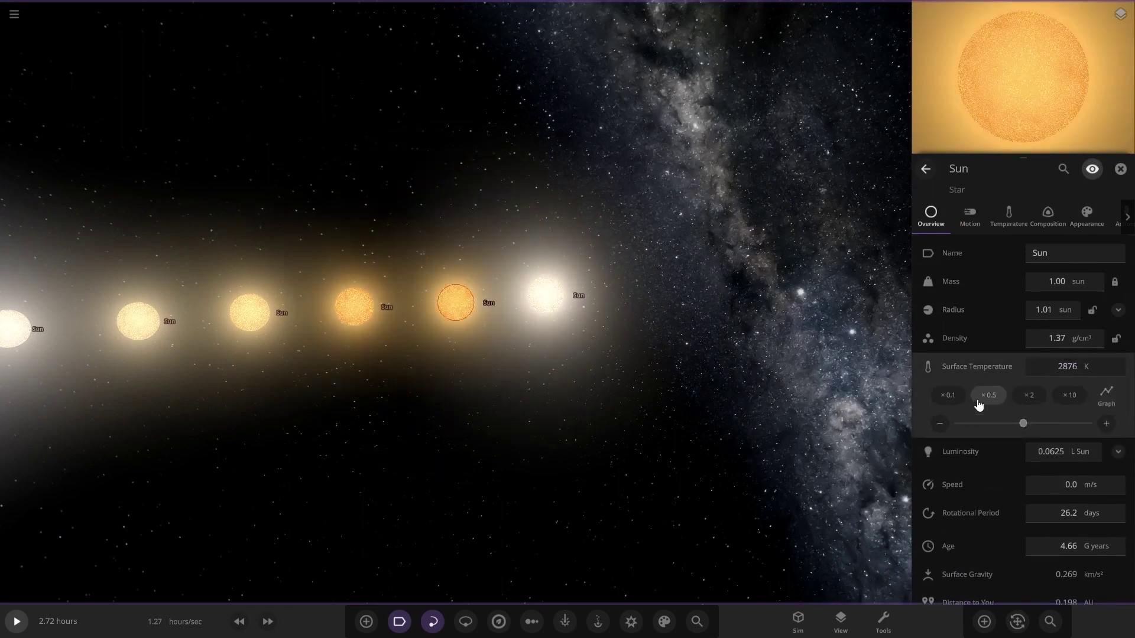
- Lower the tenth Sun's surface temperature to 2023 K
click(1057, 370)
click(942, 425)
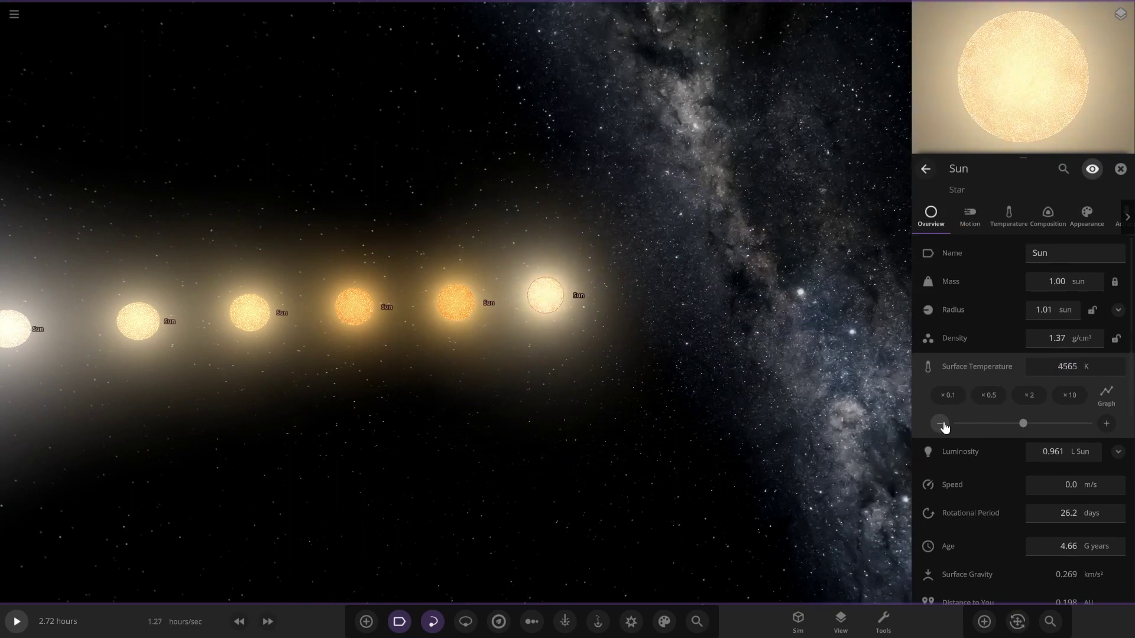
click(941, 423)
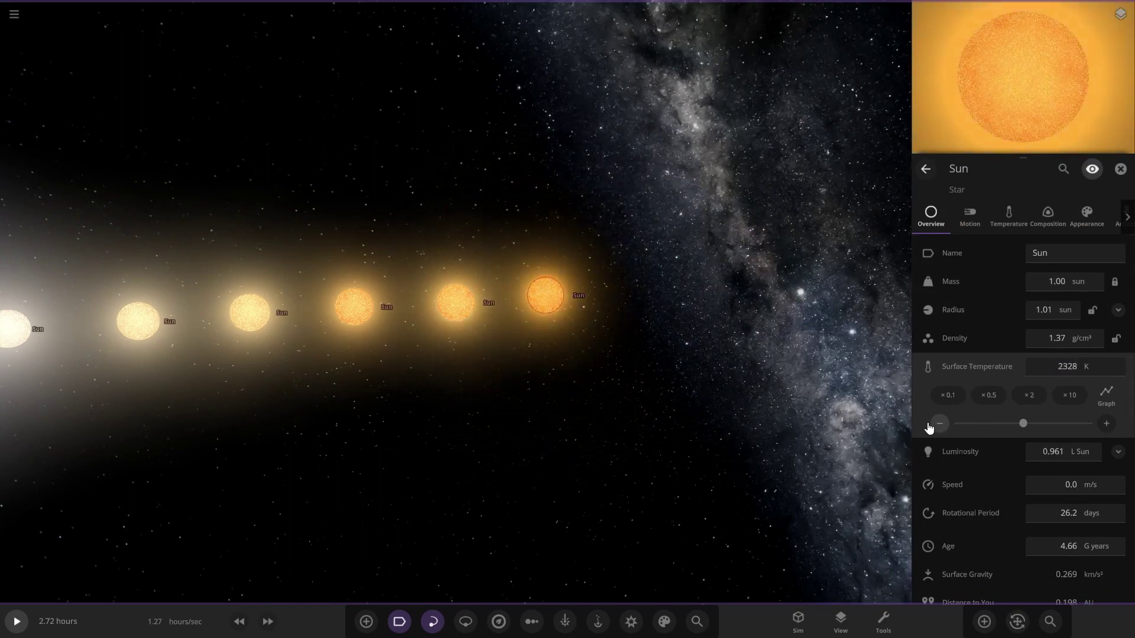
click(938, 427)
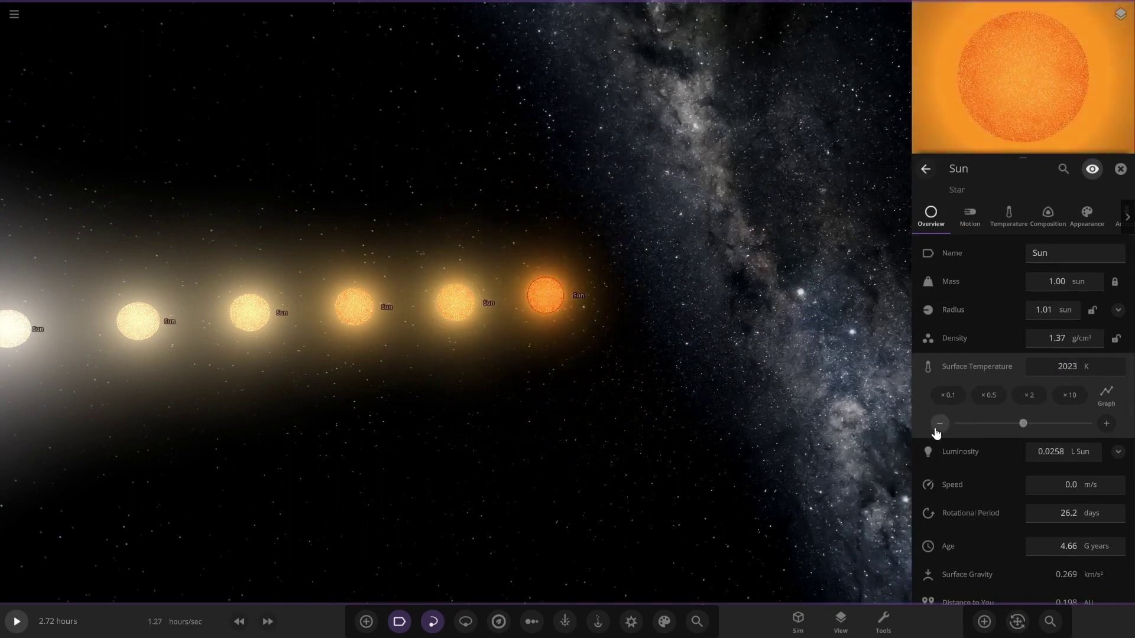
- Return to the ninth Sun and reduce its surface temperature to 2549 K
click(1019, 400)
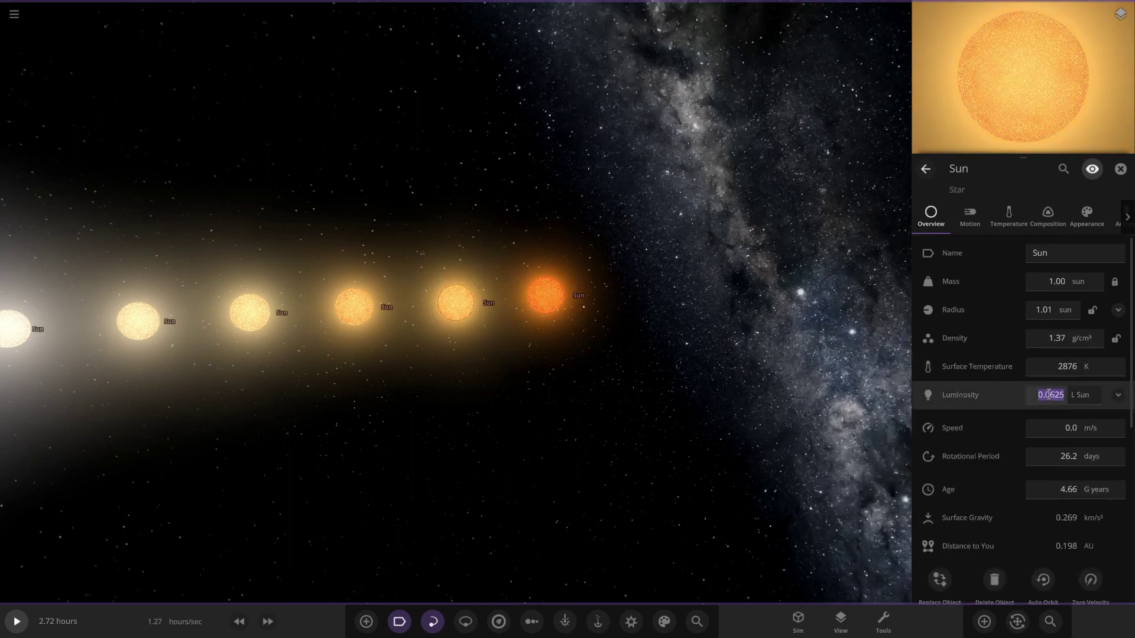
click(1005, 367)
click(936, 425)
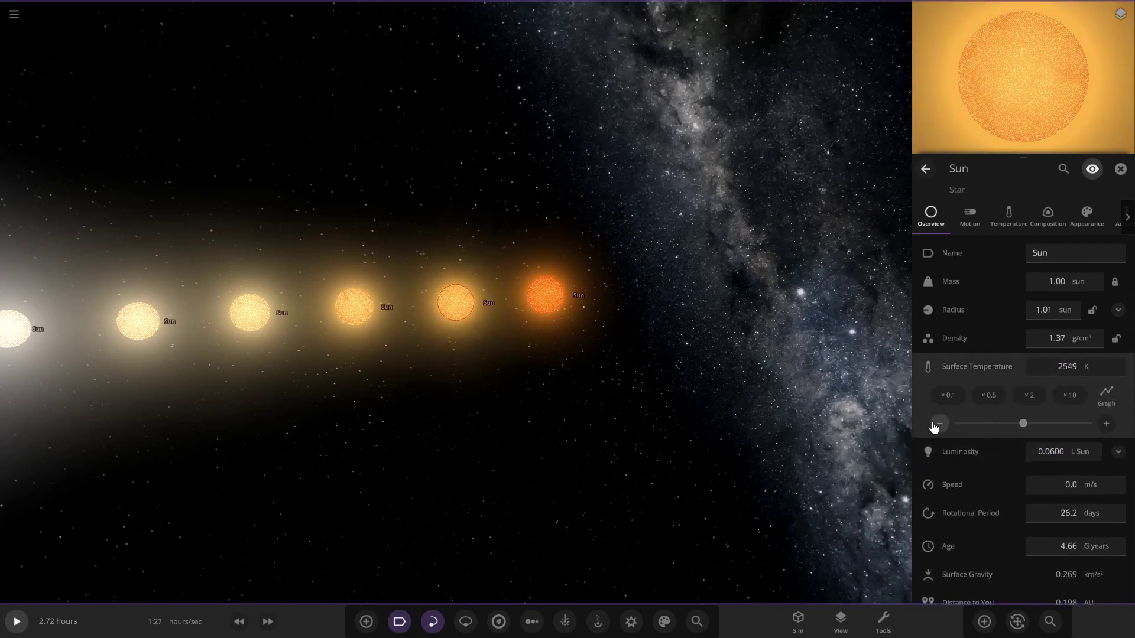
- Add four more motionless Suns in line beyond the orange tenth Sun at the cool end of the row
click(535, 362)
scroll(539, 378, down, 8)
scroll(605, 416, up, 2)
right_drag(603, 413, 736, 447)
scroll(571, 266, up, 2)
scroll(736, 446, up, 3)
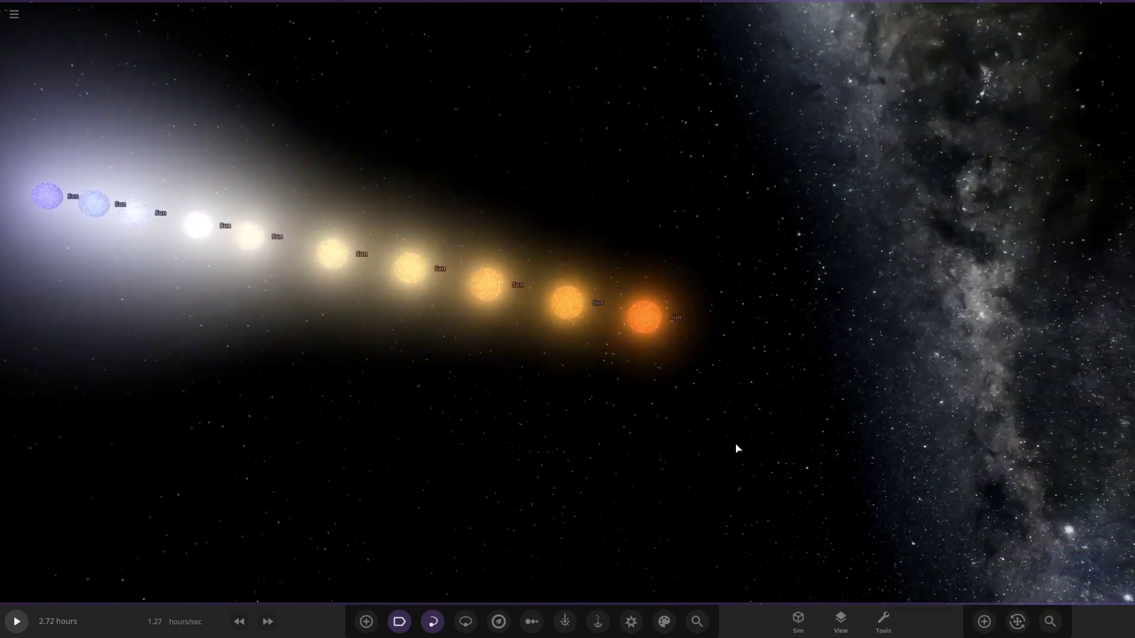
click(984, 621)
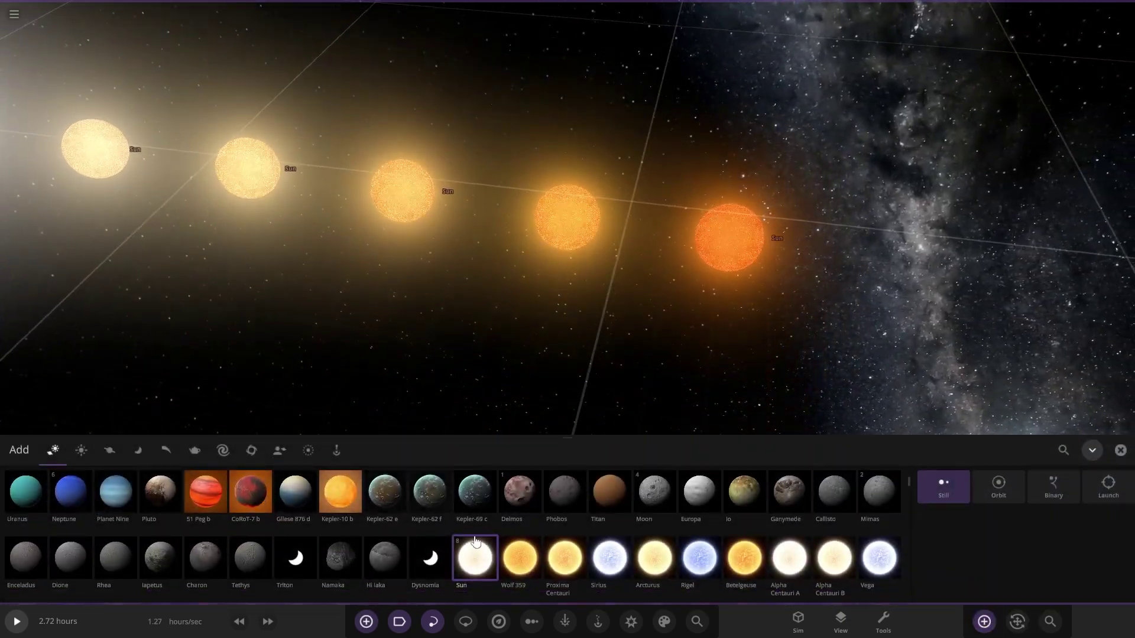
scroll(714, 256, down, 3)
click(771, 243)
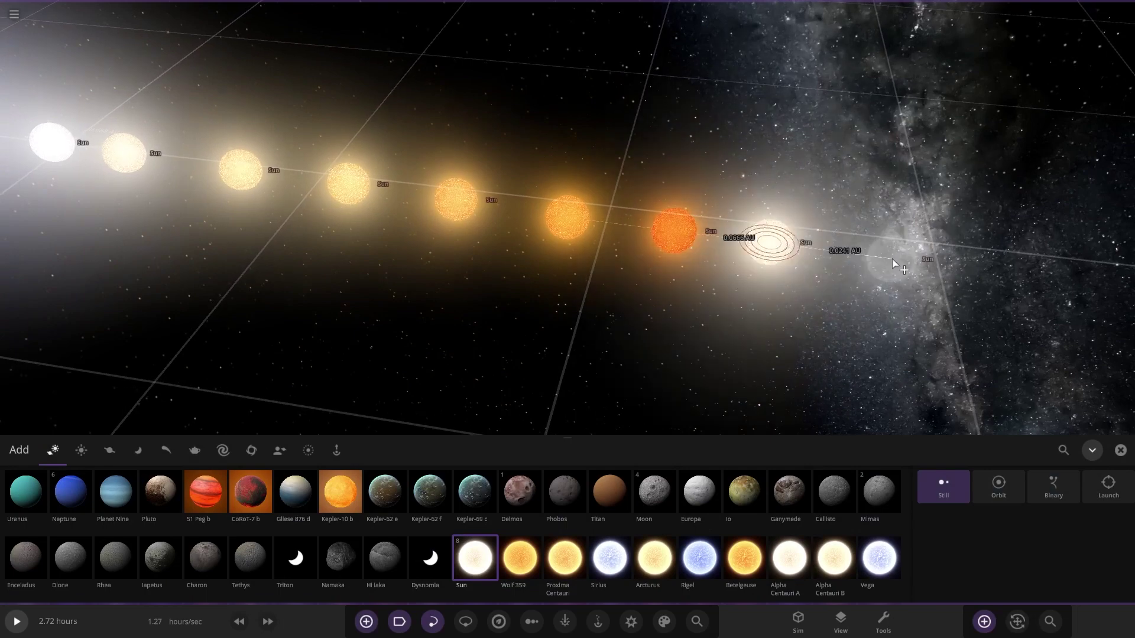
click(892, 259)
scroll(922, 261, down, 2)
click(936, 264)
click(1014, 277)
click(1120, 451)
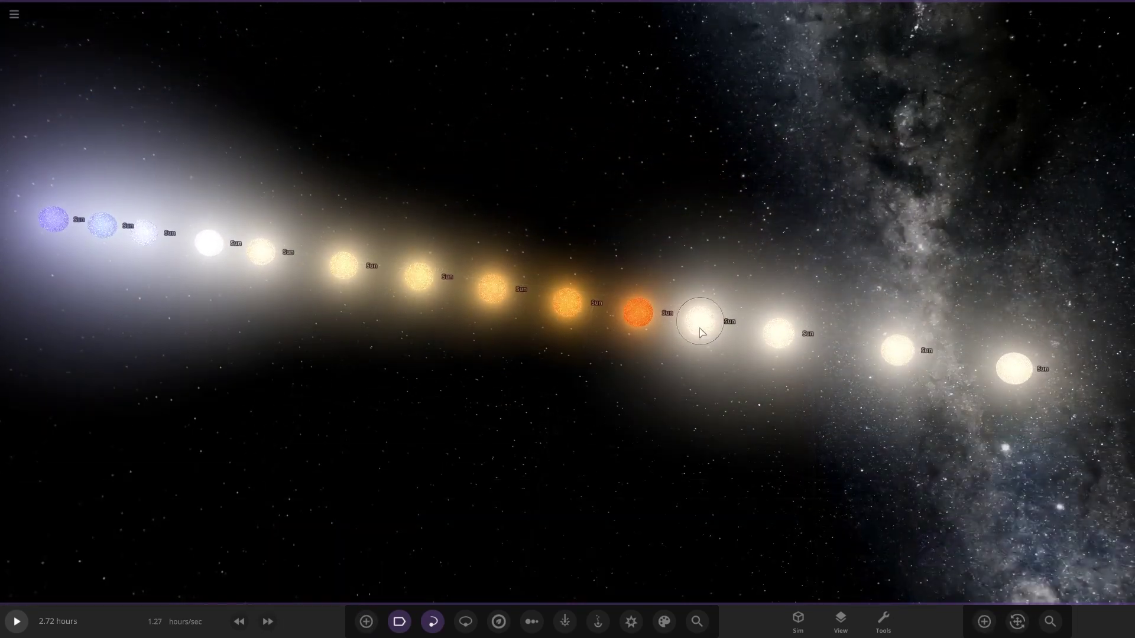
- Focus on the eleventh Sun, halve its surface temperature twice, and raise it to 1737 K
click(701, 329)
scroll(709, 337, up, 3)
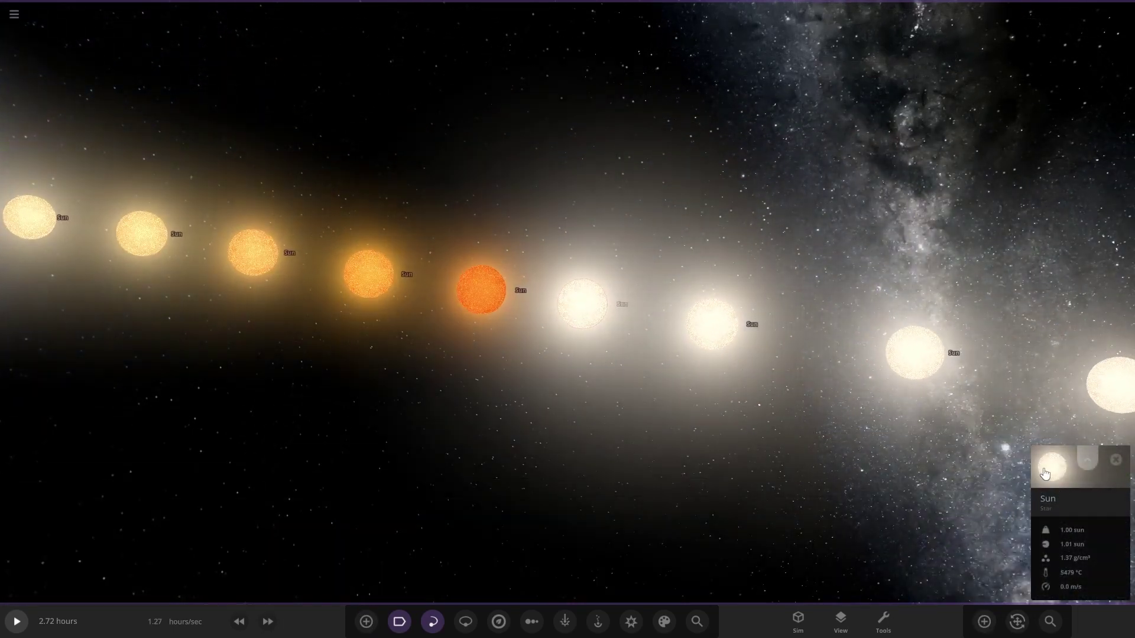
click(1045, 472)
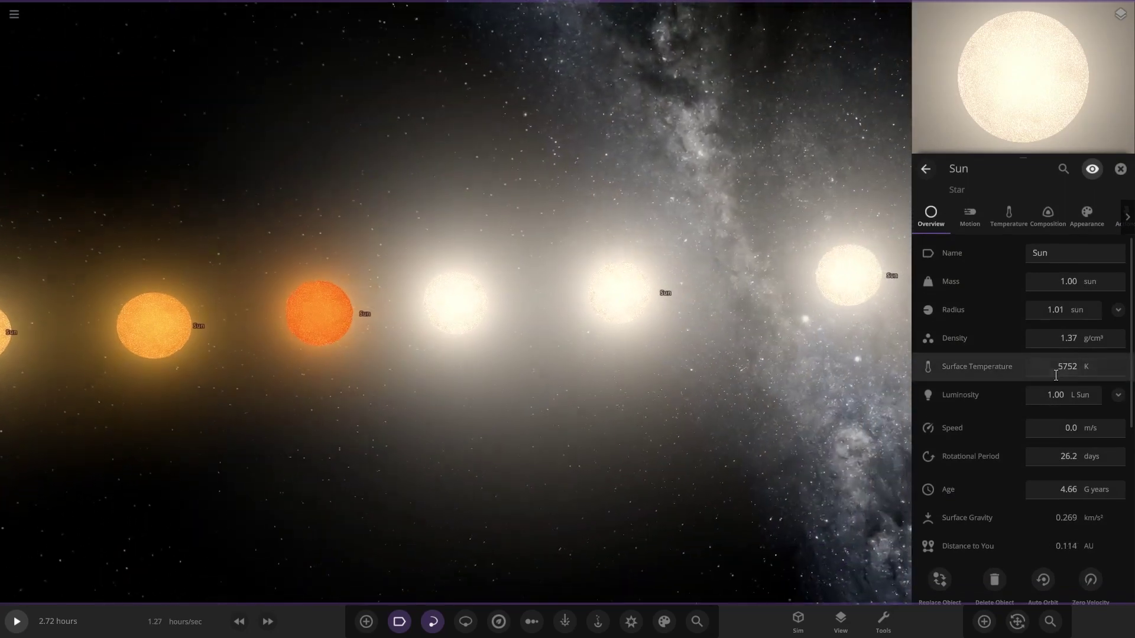
click(1058, 367)
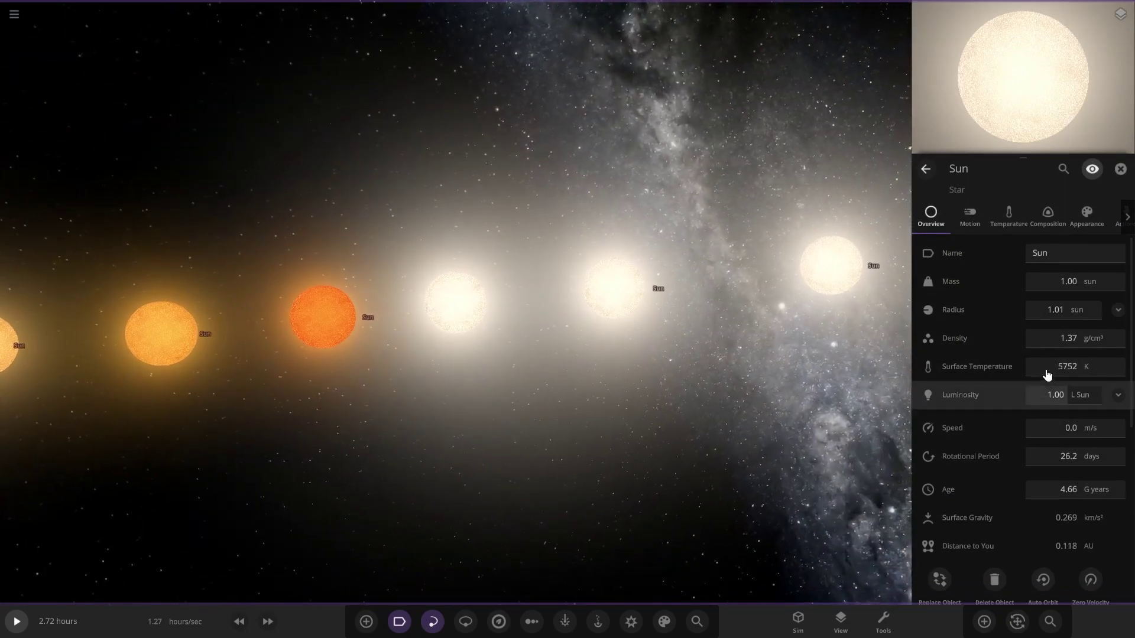
click(985, 402)
click(985, 402)
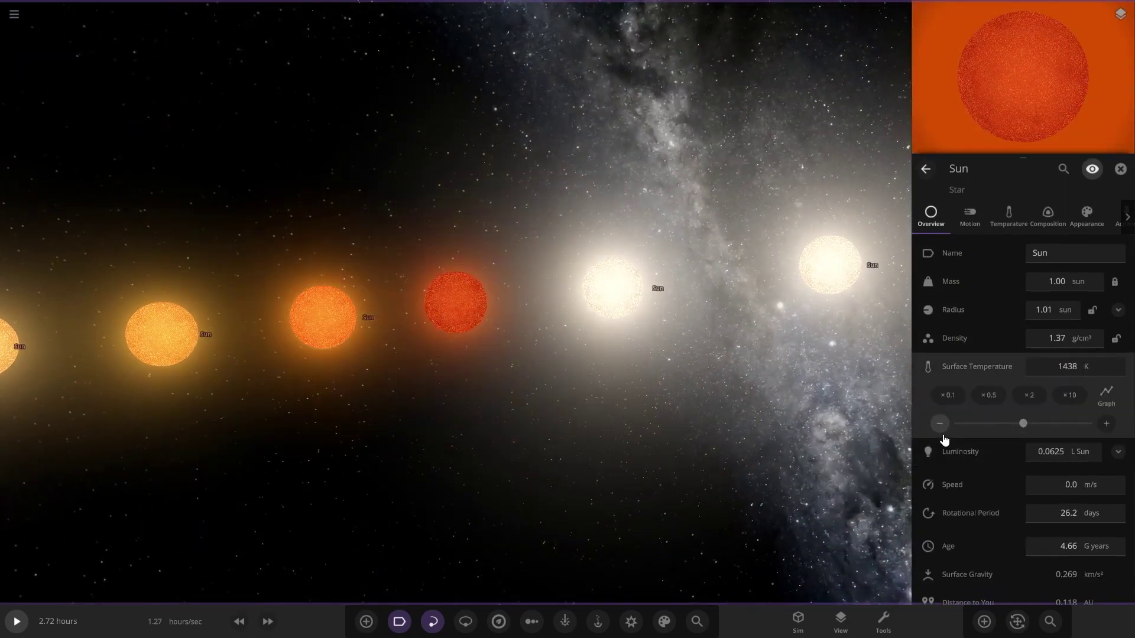
click(1107, 424)
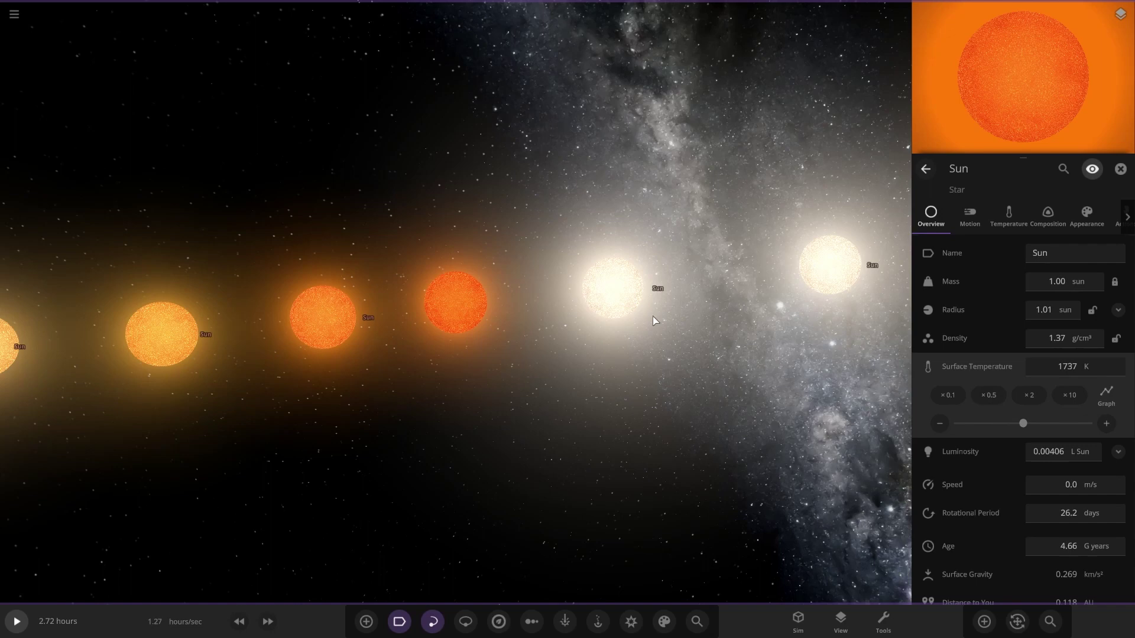
- Reduce the twelfth Sun's surface temperature to 1438 K
click(614, 291)
click(1058, 366)
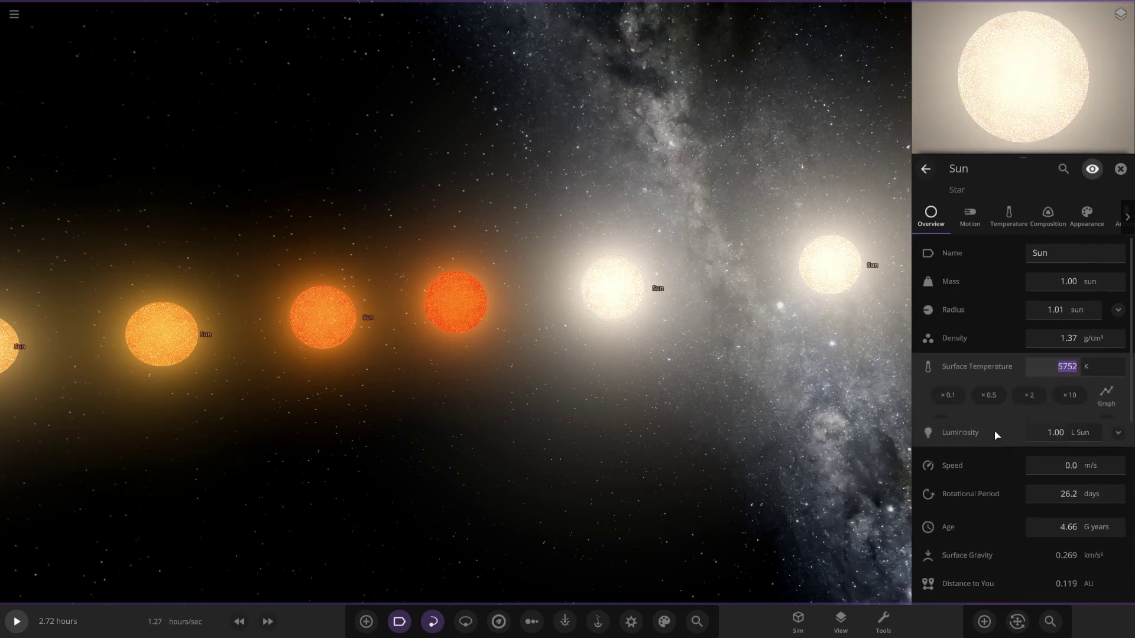
click(990, 395)
right_drag(704, 387, 639, 354)
- Focus on the thirteenth Sun, repeatedly halve its surface temperature, and raise it back to 1387 K
click(867, 310)
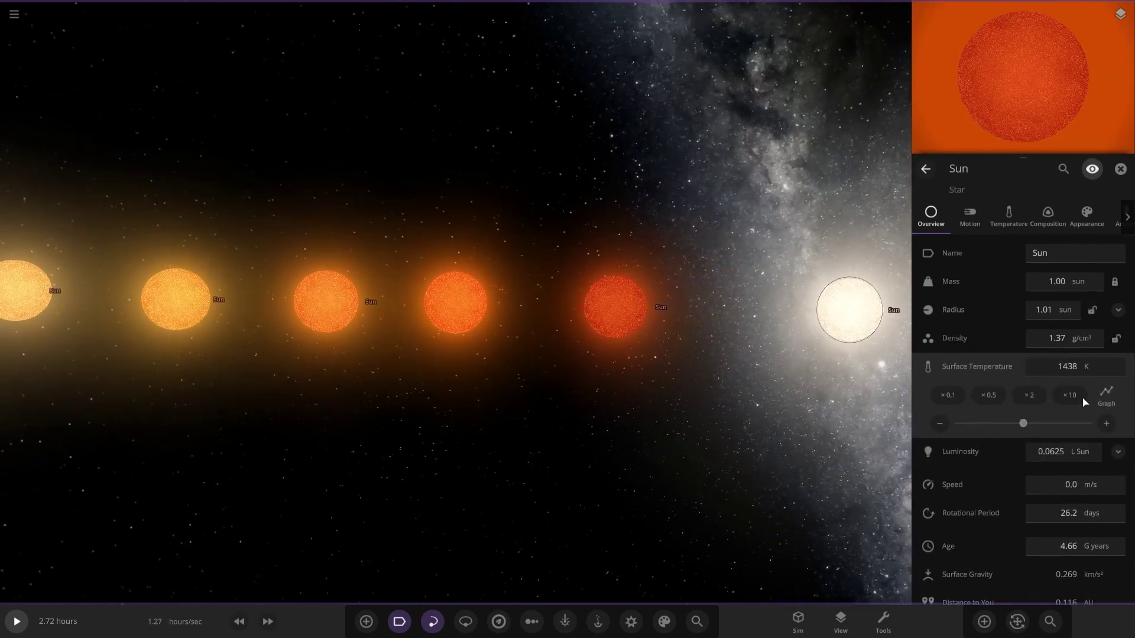
click(1056, 368)
click(990, 394)
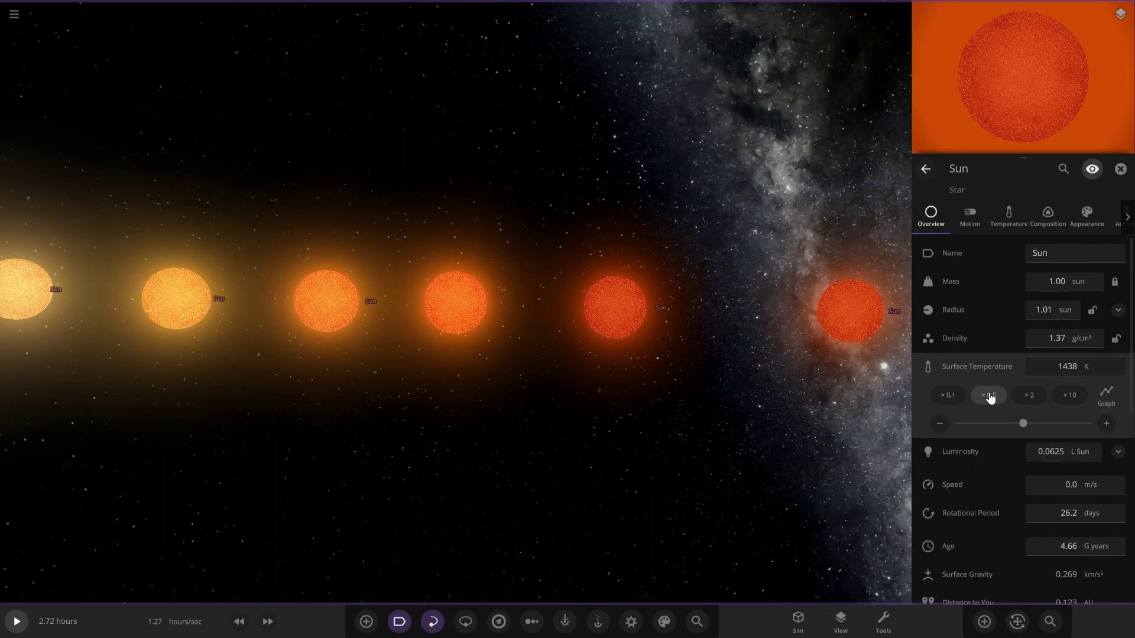
click(990, 395)
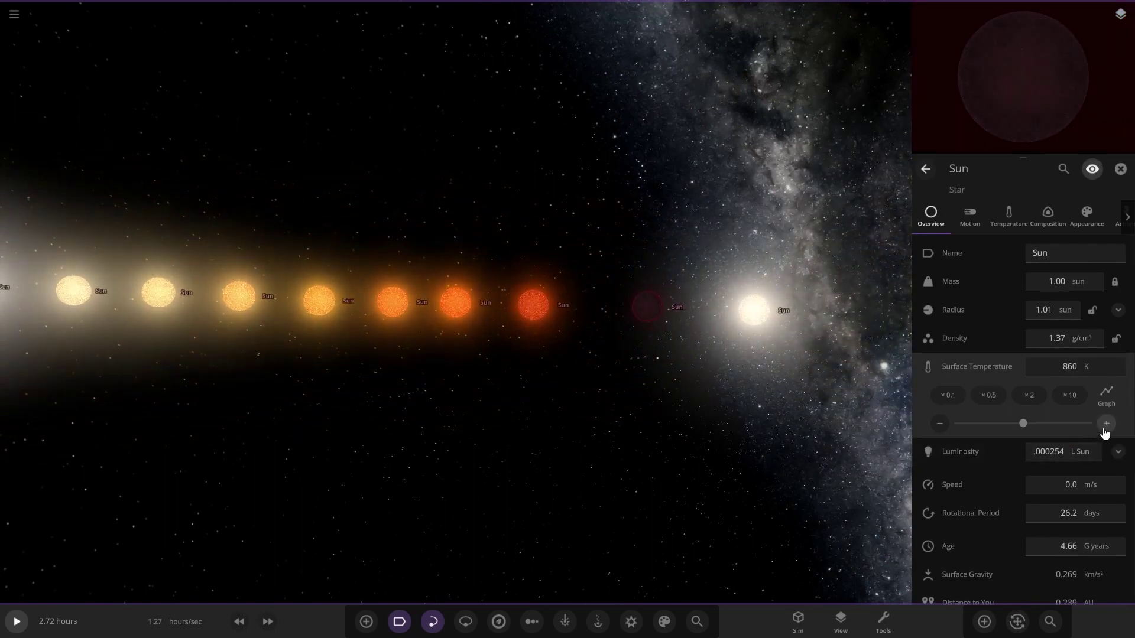
click(1106, 424)
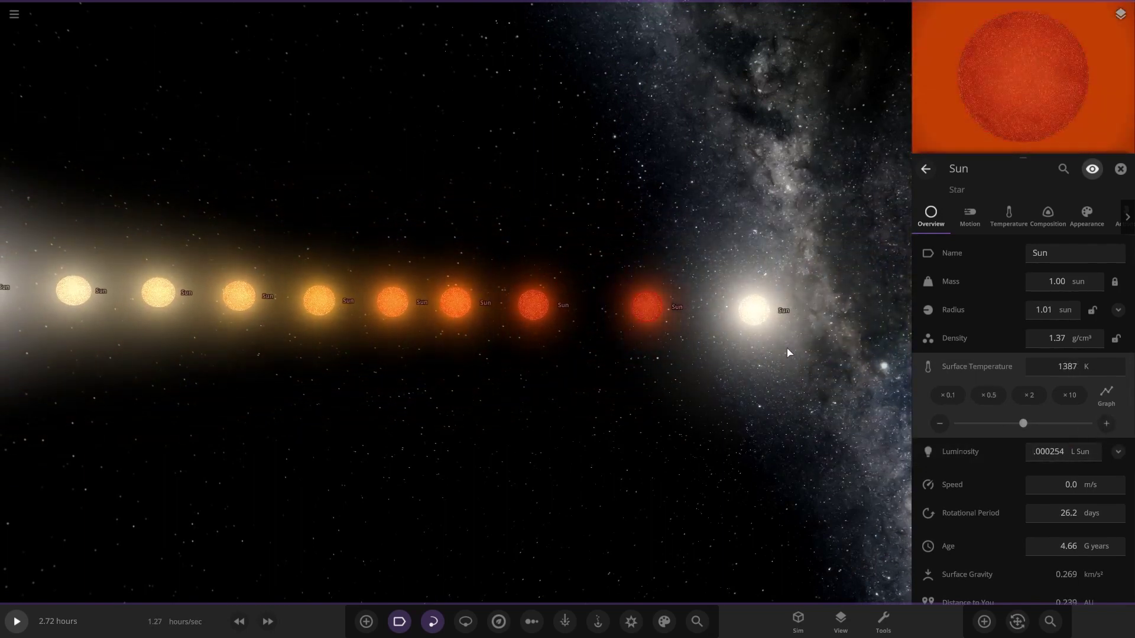
- Set the last Sun's surface temperature to 800 K, and raise it to 1264 K for a visible red glow
click(1056, 373)
text(8)
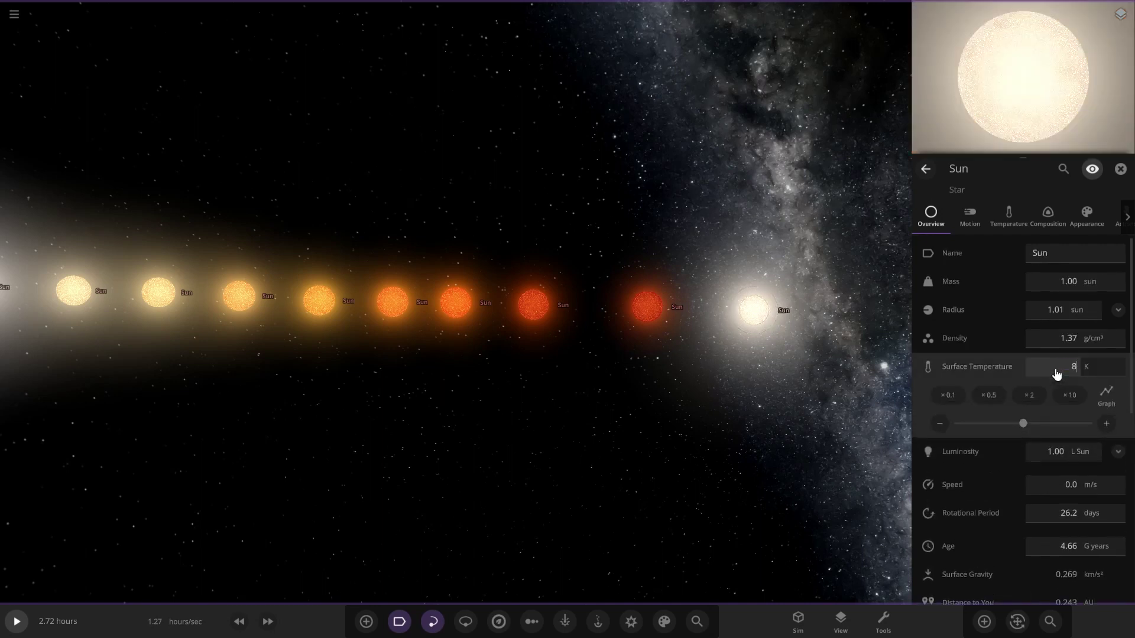
text(00.)
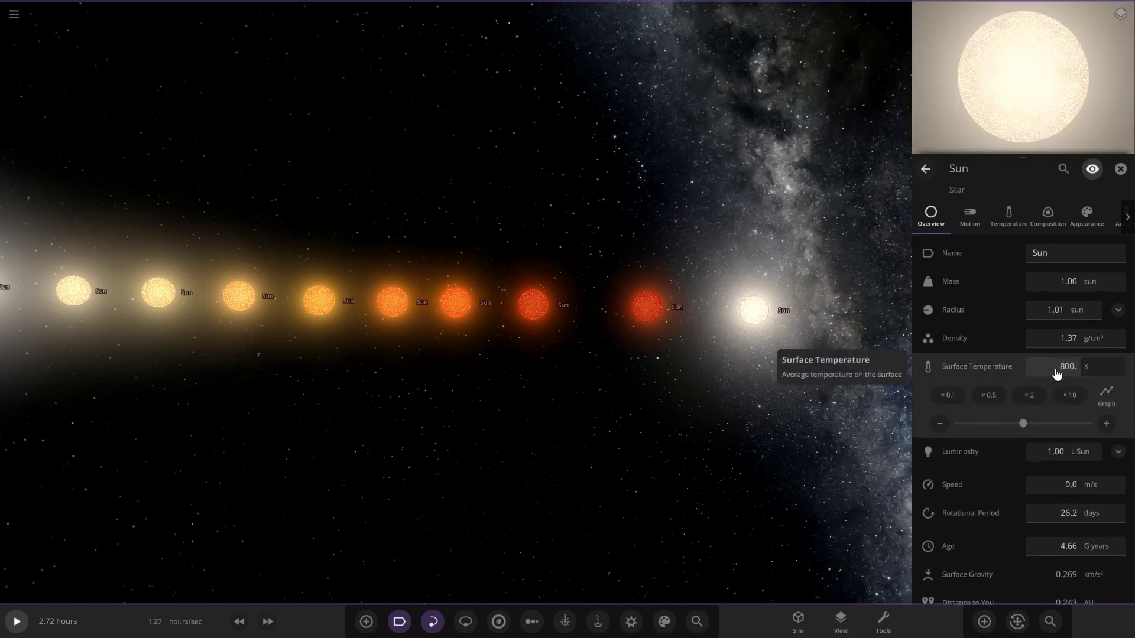
key(Return)
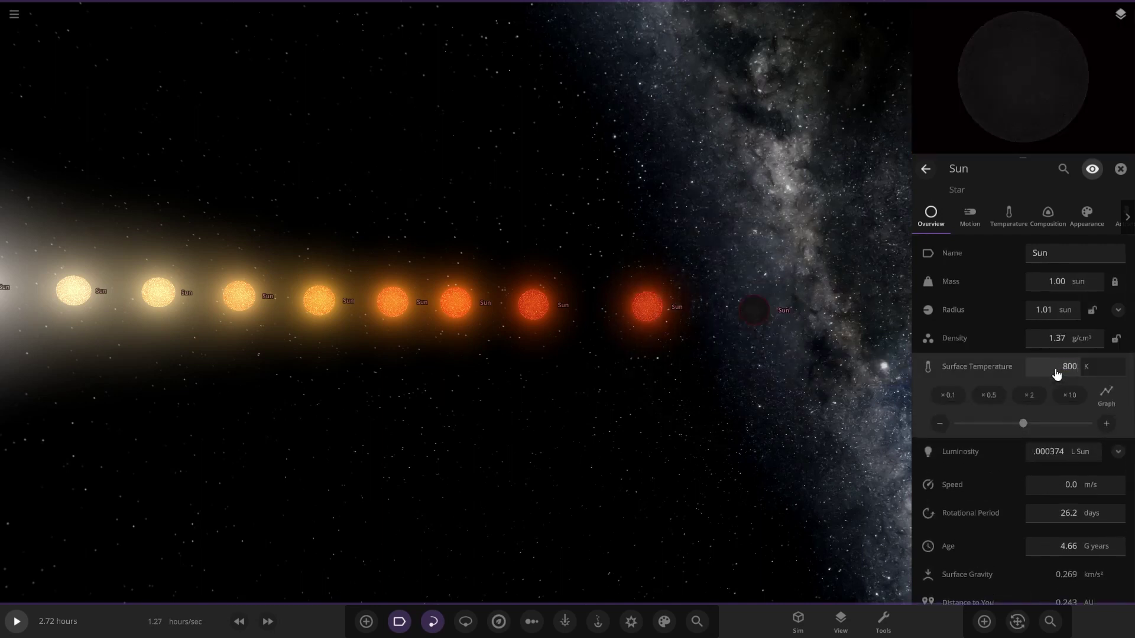
click(1108, 424)
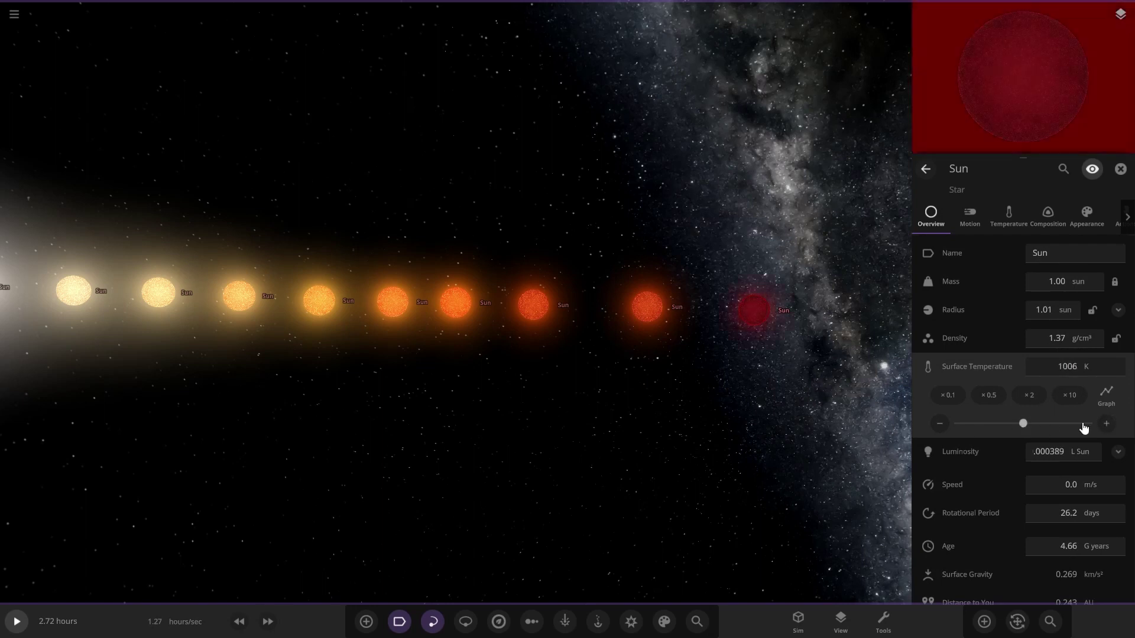
click(1118, 424)
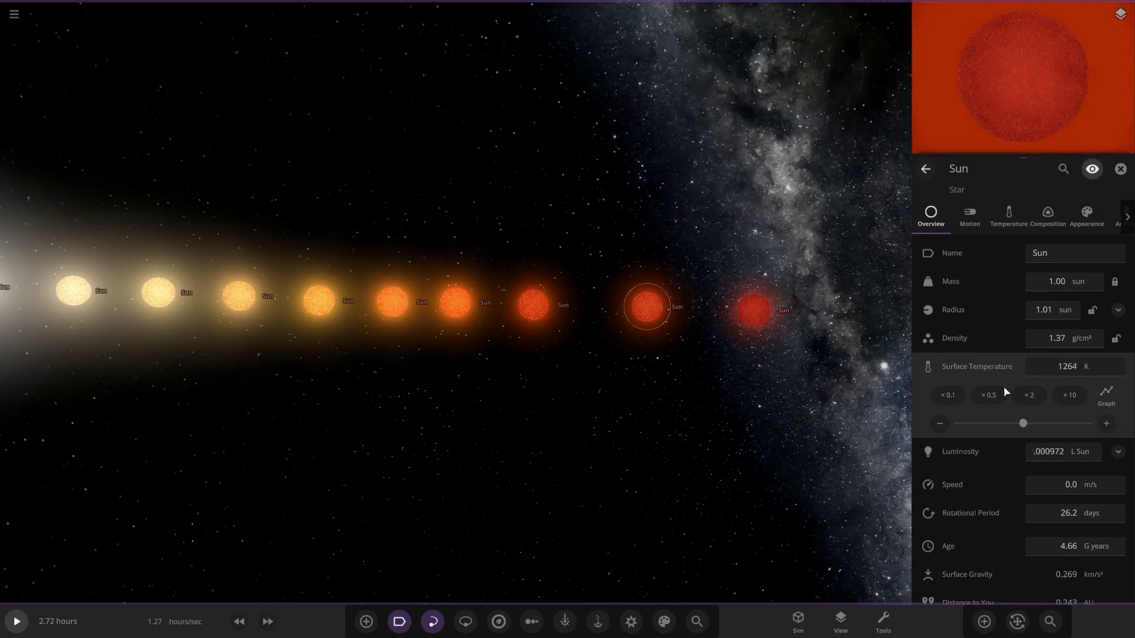
- Lower the surface temperatures of the last two Suns further, making the final one the deepest red
click(1053, 370)
click(942, 423)
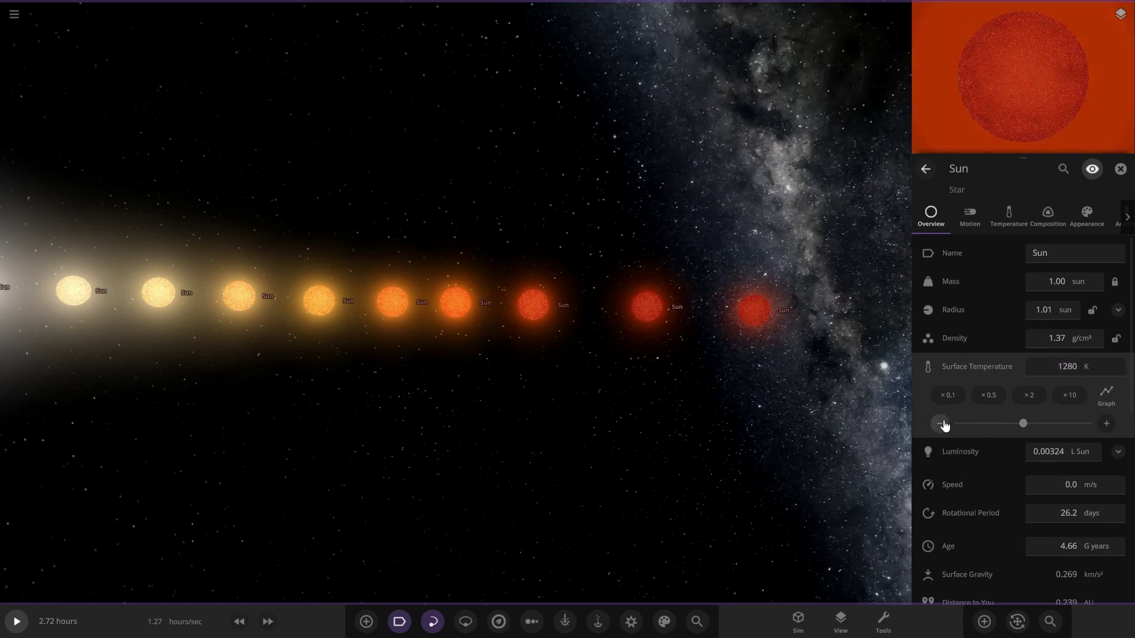
click(941, 424)
click(1050, 372)
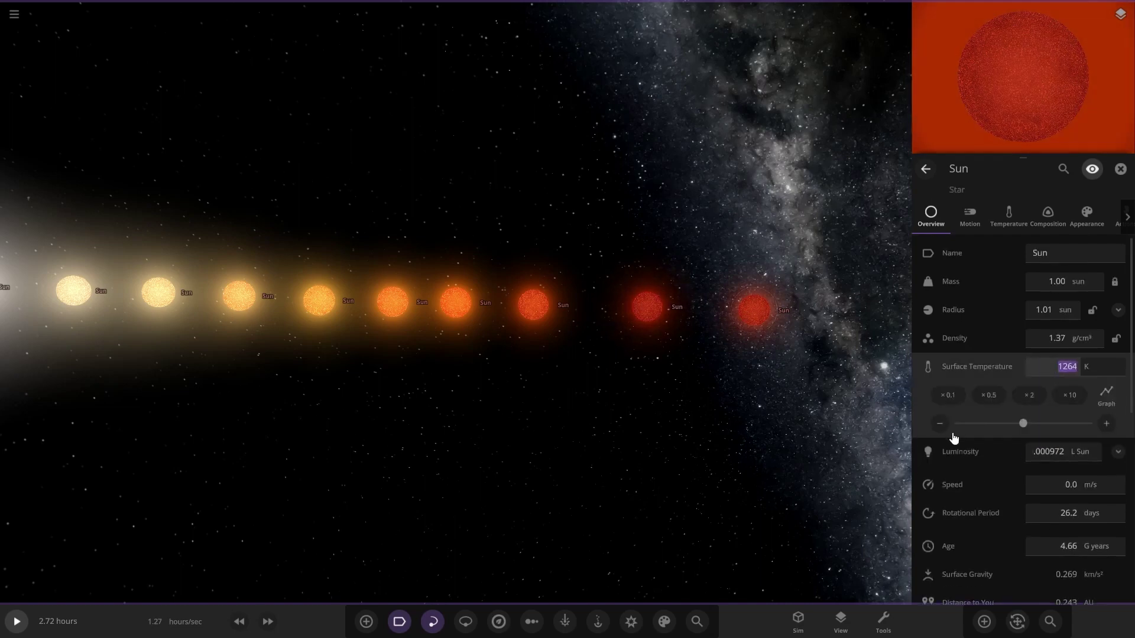
click(946, 430)
click(753, 407)
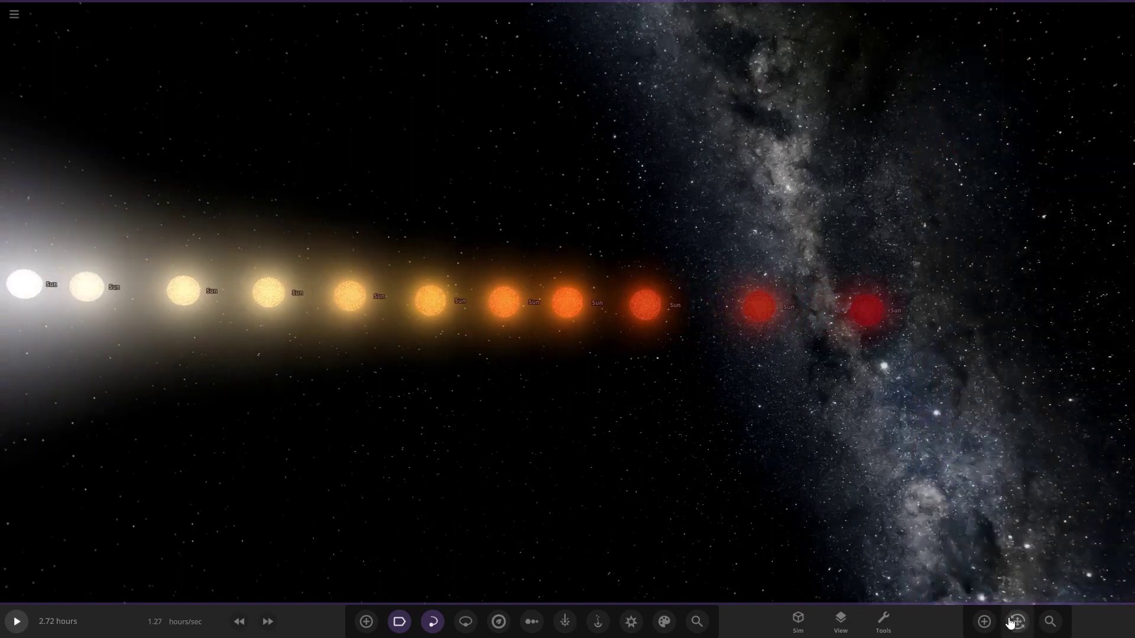
- Move the last two red Suns closer to their neighbours to tighten the spacing of the row
click(1014, 622)
drag(744, 315, 686, 313)
drag(875, 312, 760, 312)
- Hide the object labels and trails, and examine the colours and glows along the whole row from several angles
scroll(772, 410, down, 5)
right_drag(754, 420, 692, 370)
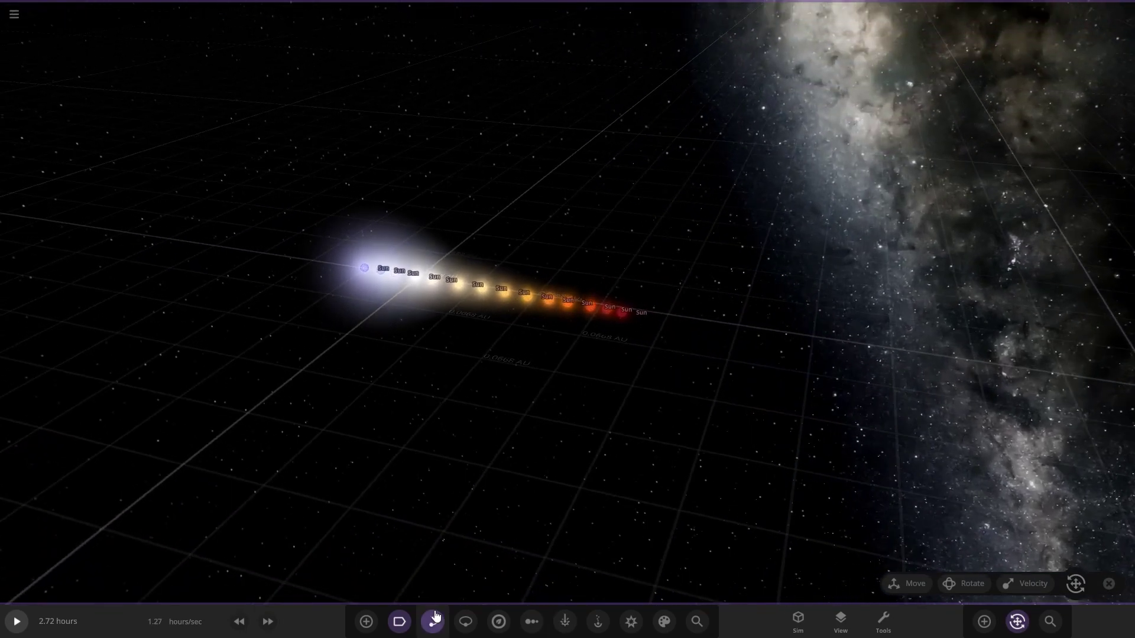
click(399, 621)
drag(502, 547, 461, 485)
scroll(451, 474, up, 5)
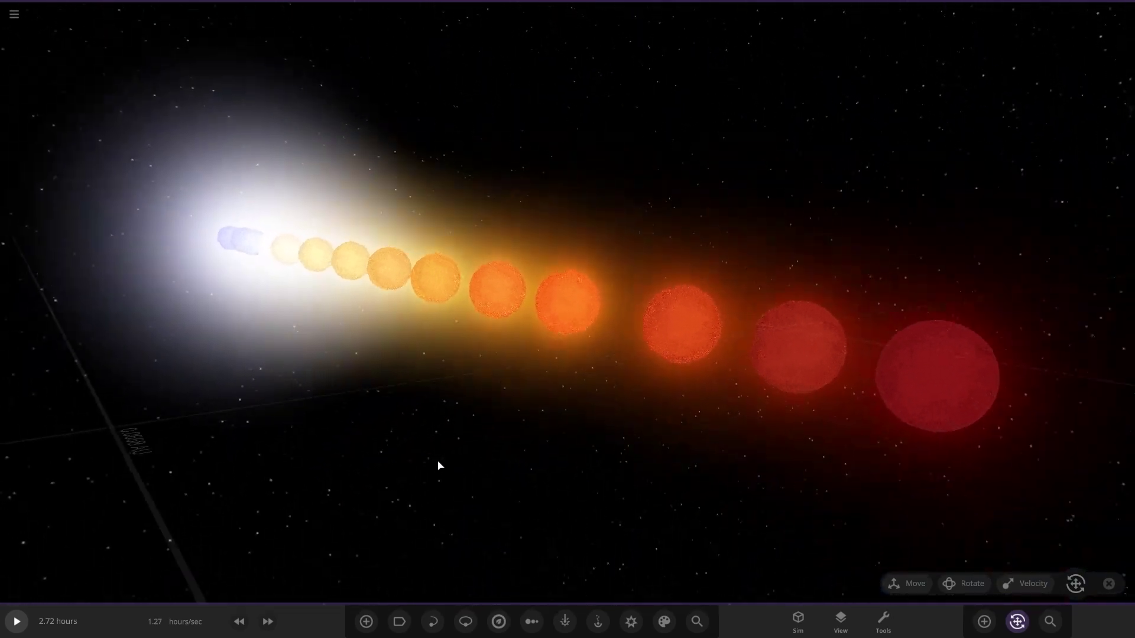
right_drag(438, 466, 347, 460)
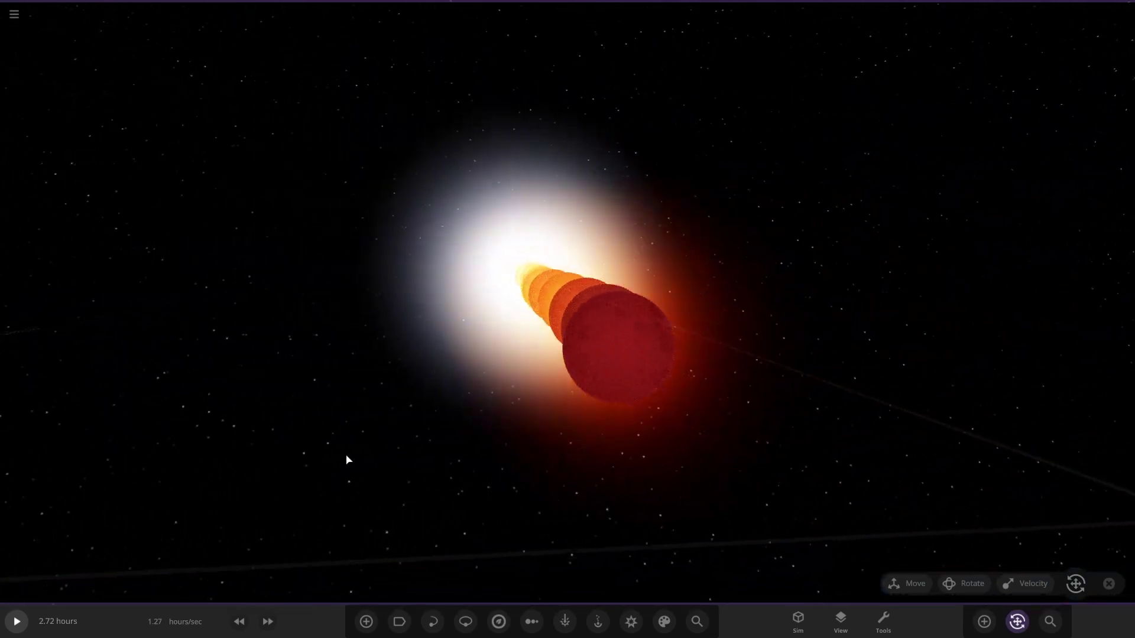
drag(687, 507, 581, 533)
scroll(581, 534, down, 10)
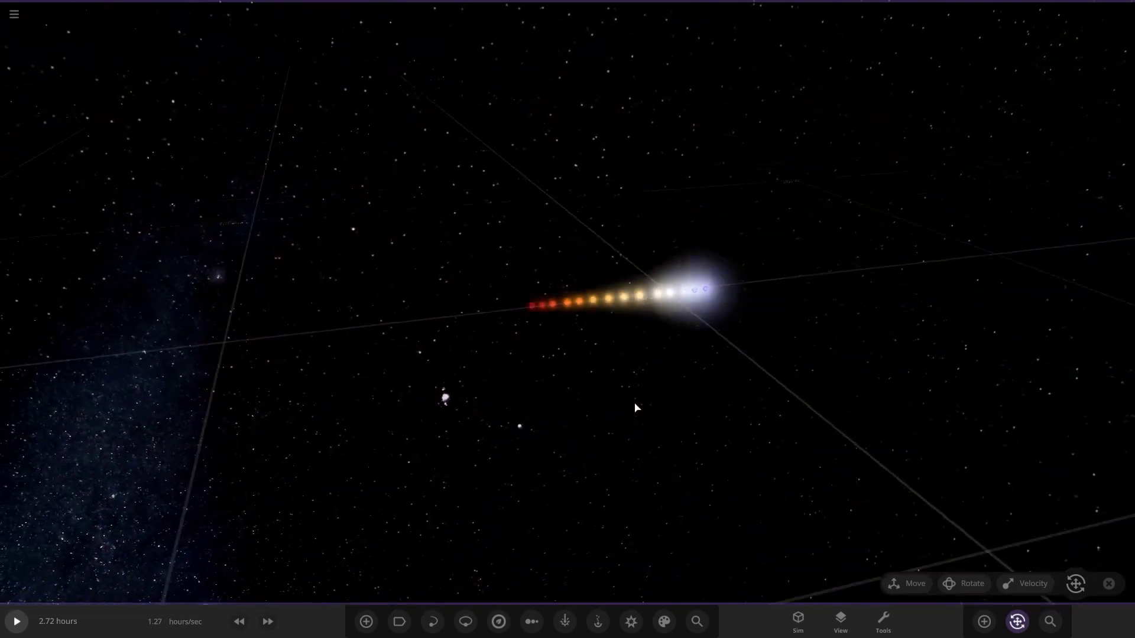
scroll(784, 481, up, 8)
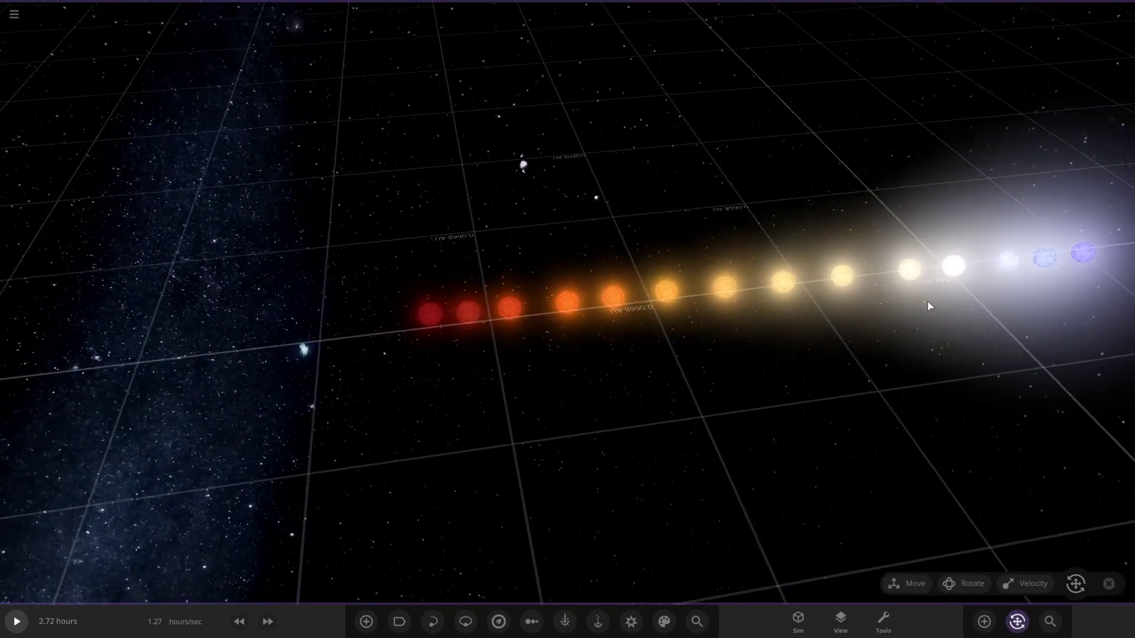
- Examine the Suns' surfaces and the glow gradient with the grid hidden, both close up and from opposite sides of the row
click(984, 621)
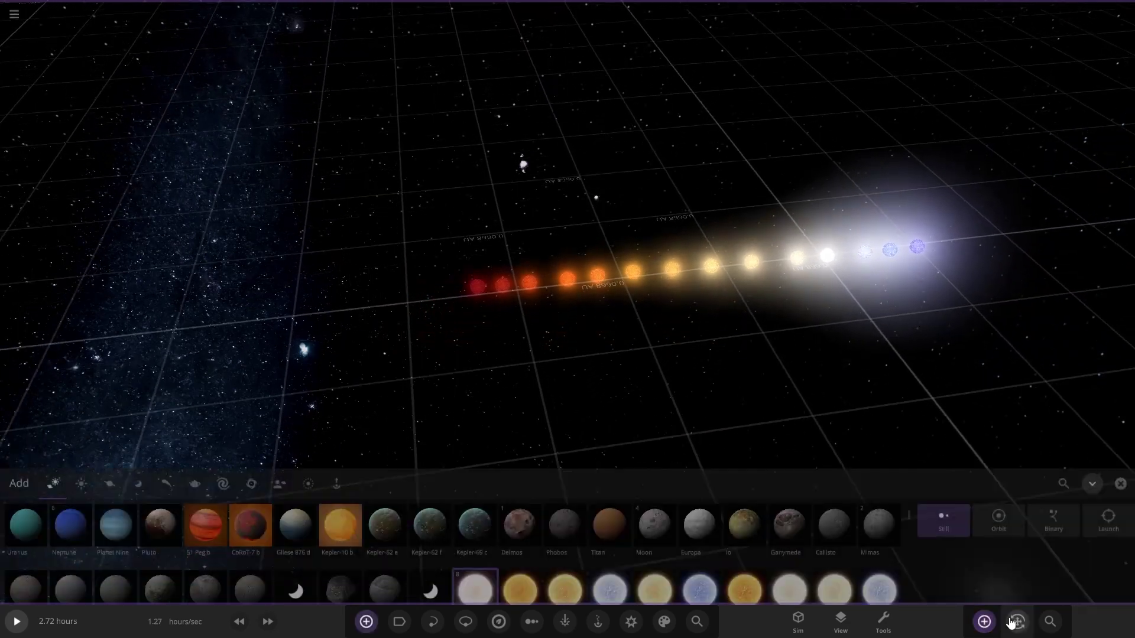
click(1125, 446)
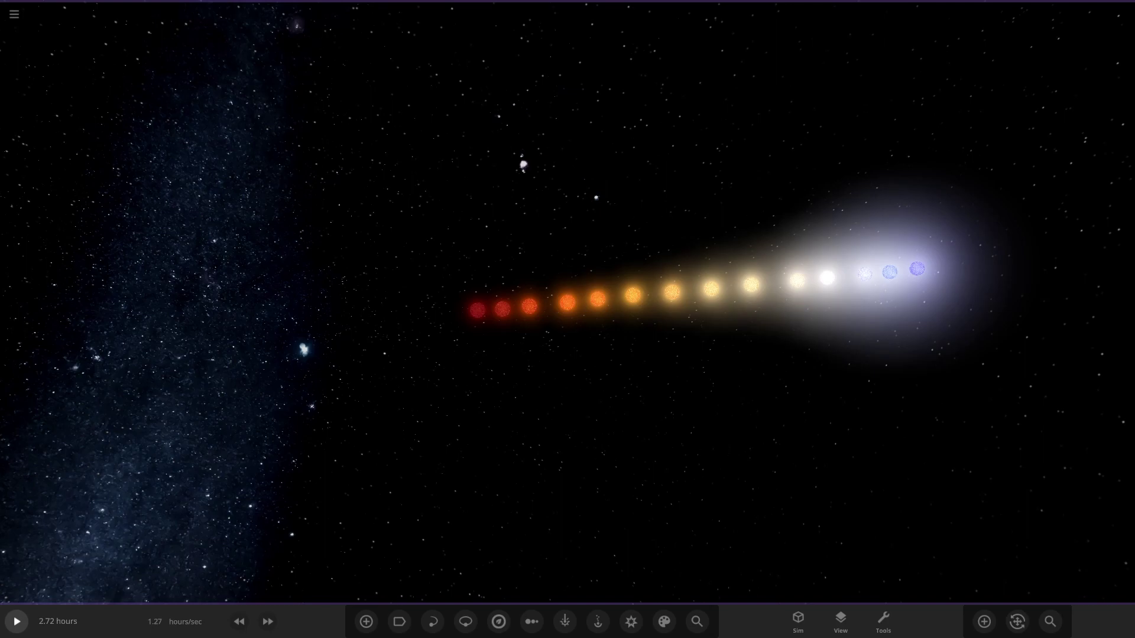
drag(603, 486, 661, 448)
scroll(662, 450, up, 10)
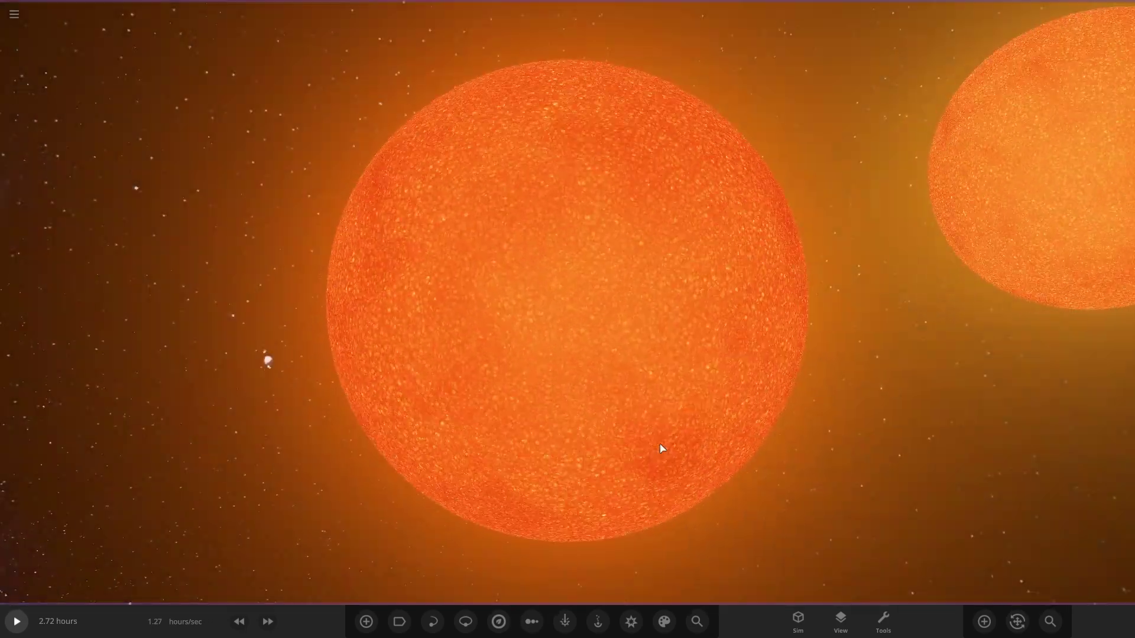
scroll(662, 449, down, 5)
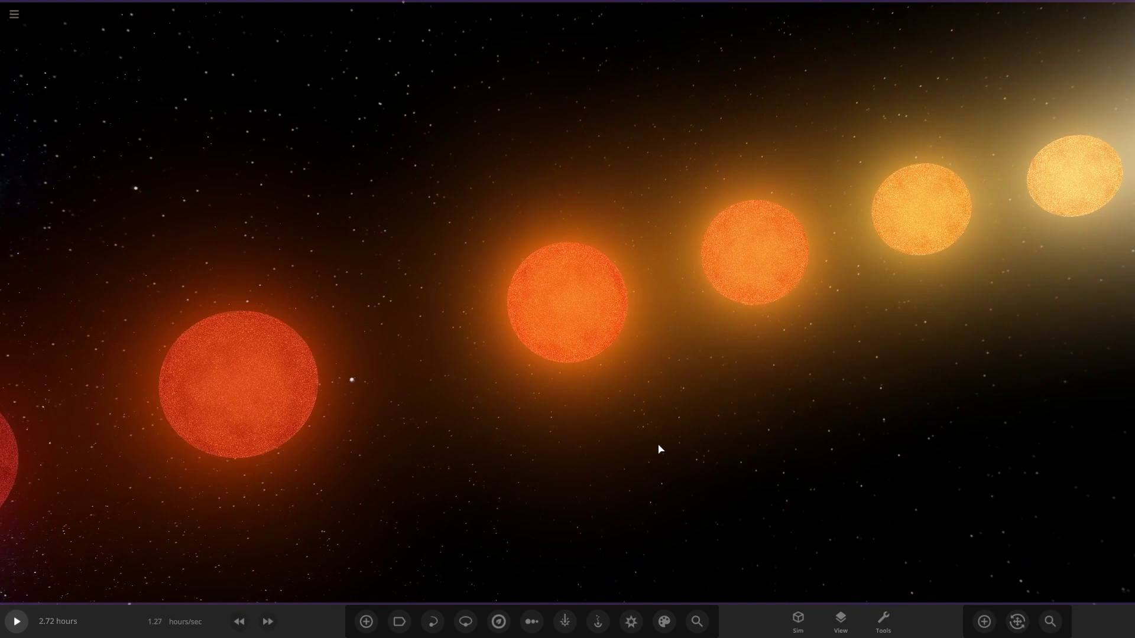
scroll(660, 448, down, 5)
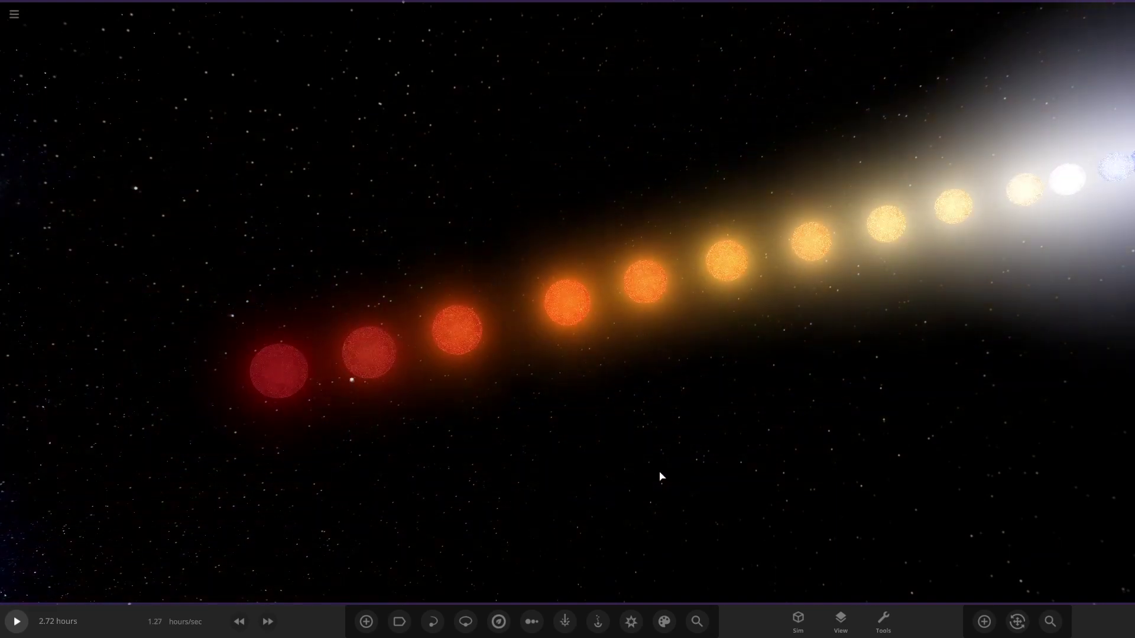
mouse_move(653, 468)
mouse_down()
mouse_move(722, 453)
mouse_move(863, 450)
mouse_up()
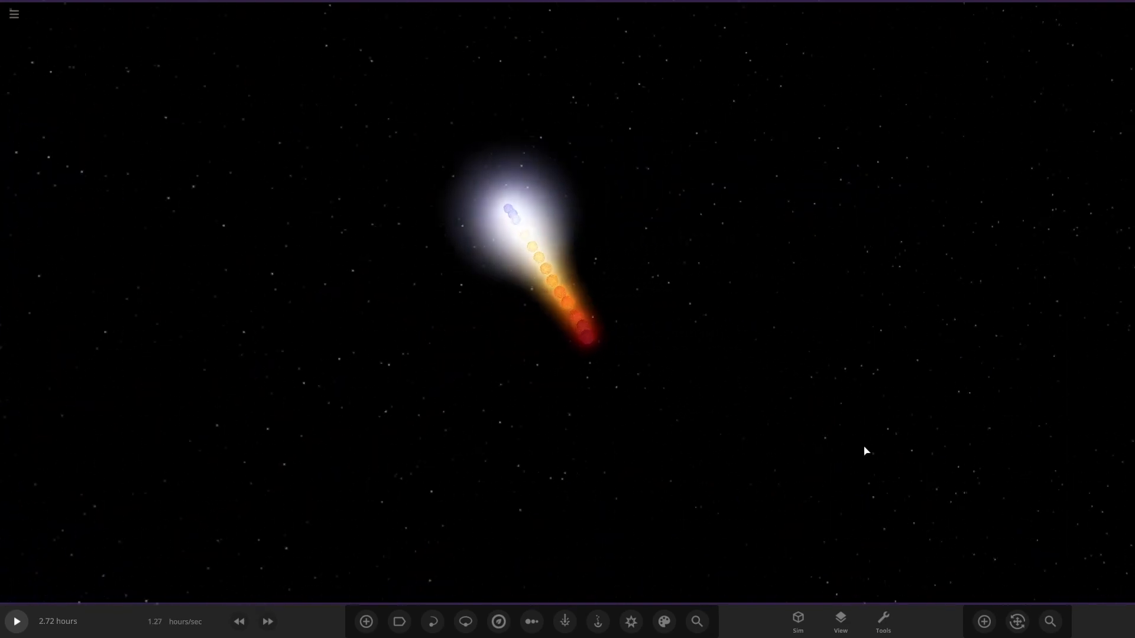
scroll(666, 440, up, 3)
drag(666, 440, 749, 448)
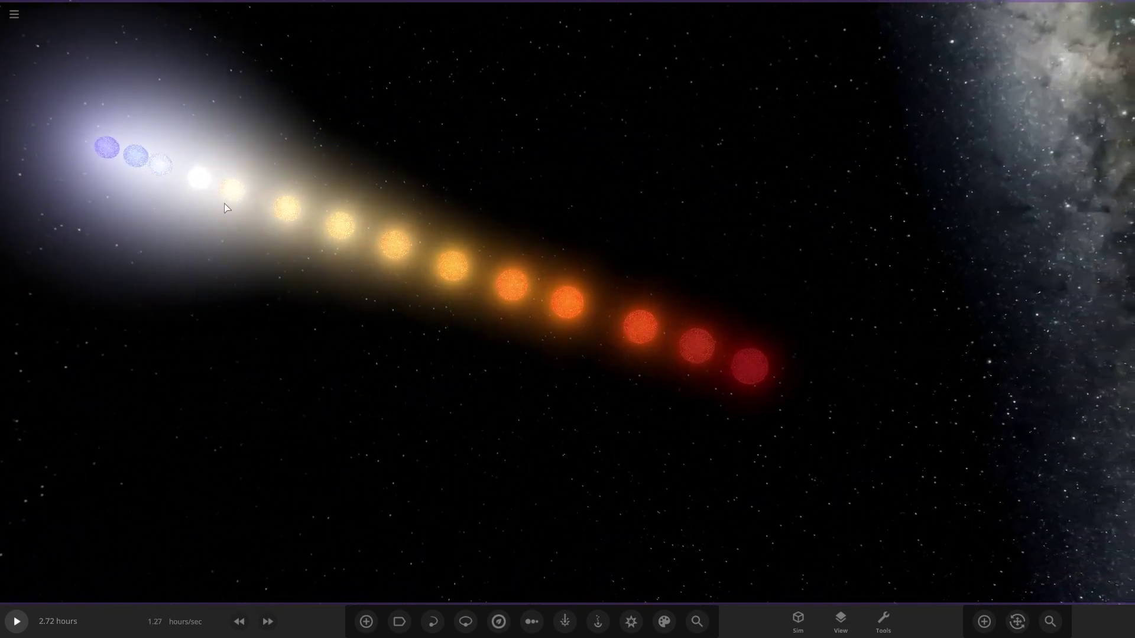
- Switch the hottest violet Sun's photosphere from Simulated to Custom and colour it bright green, #02FE01
click(99, 146)
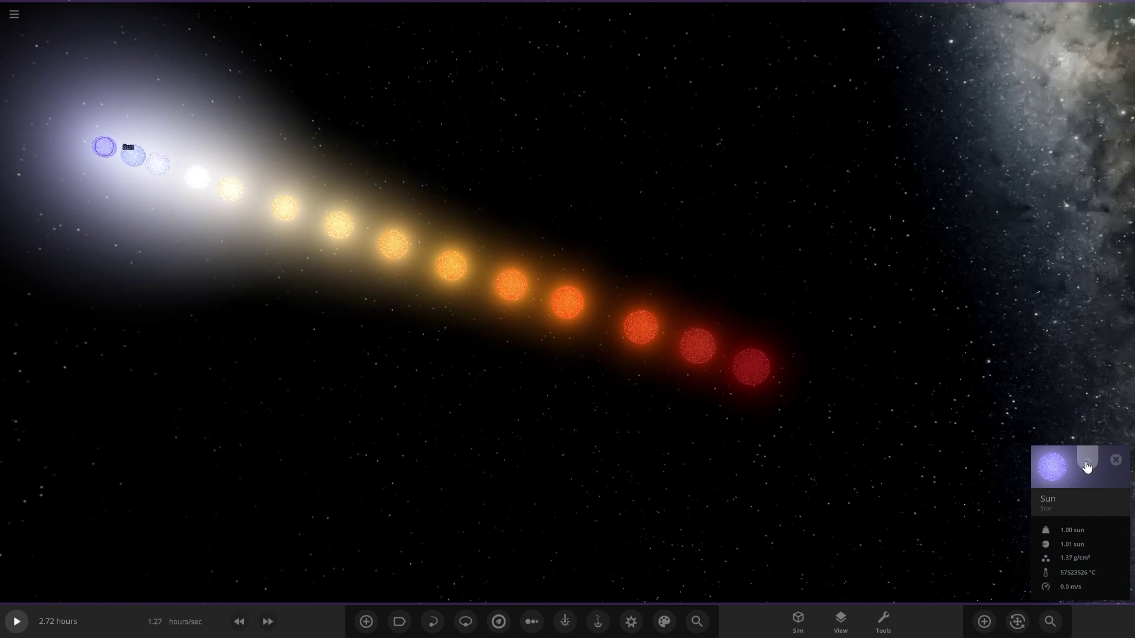
click(1086, 467)
click(1087, 216)
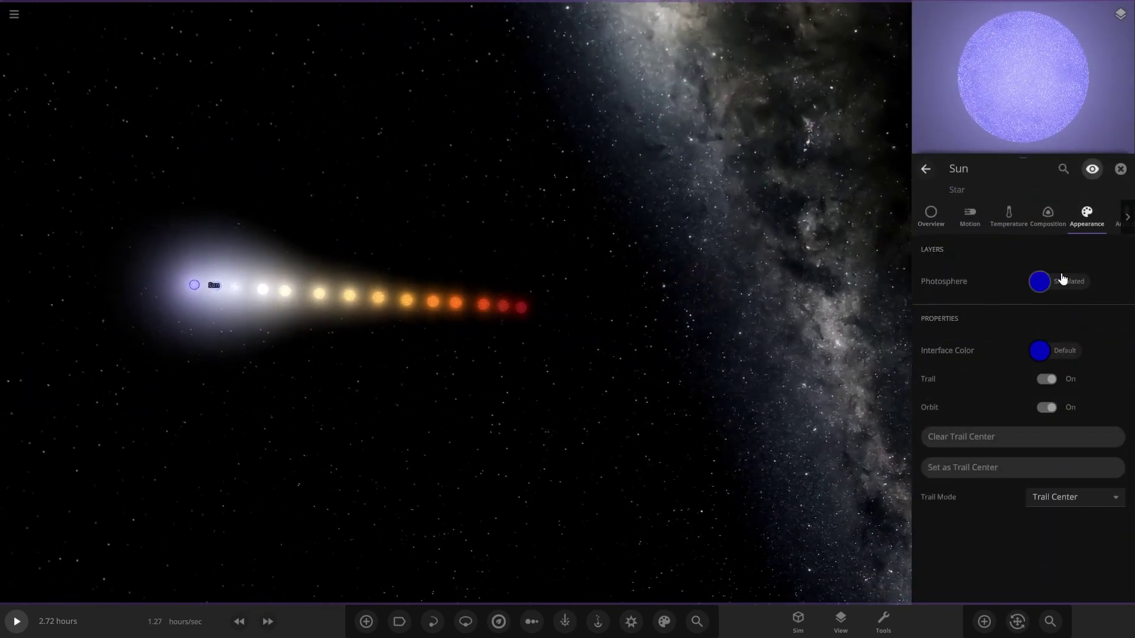
click(1046, 283)
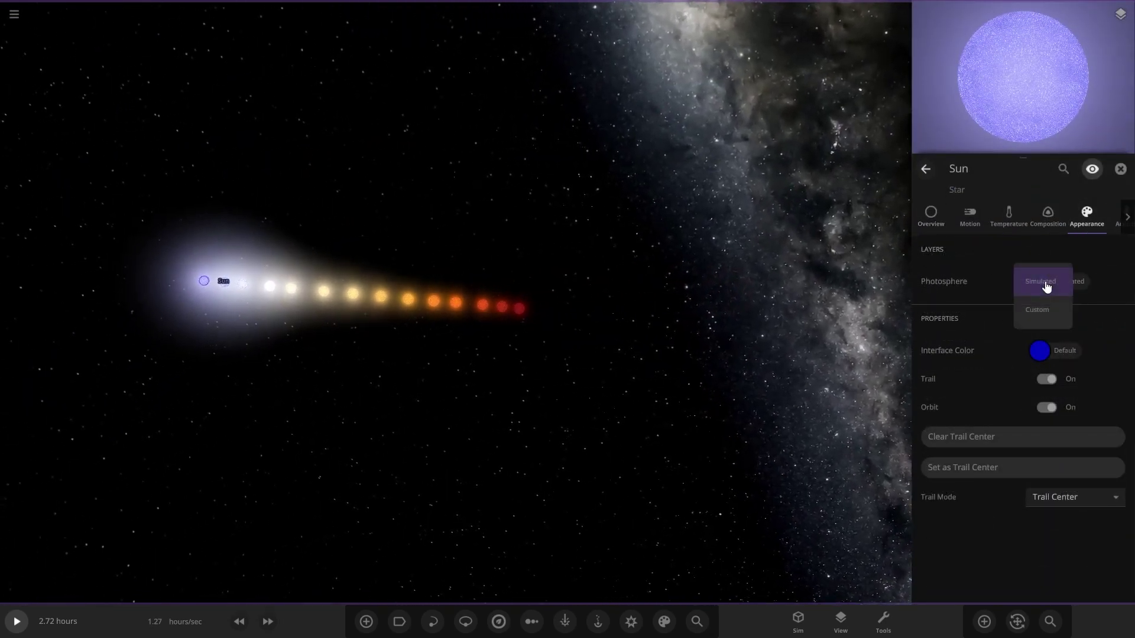
click(1037, 310)
click(1039, 284)
click(987, 310)
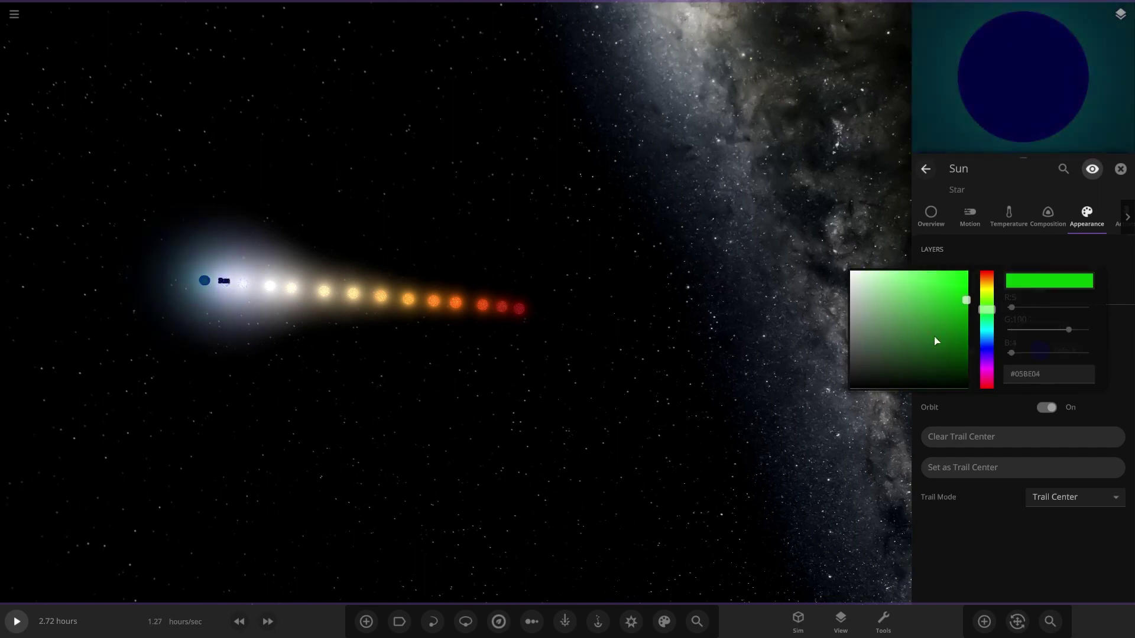
click(349, 351)
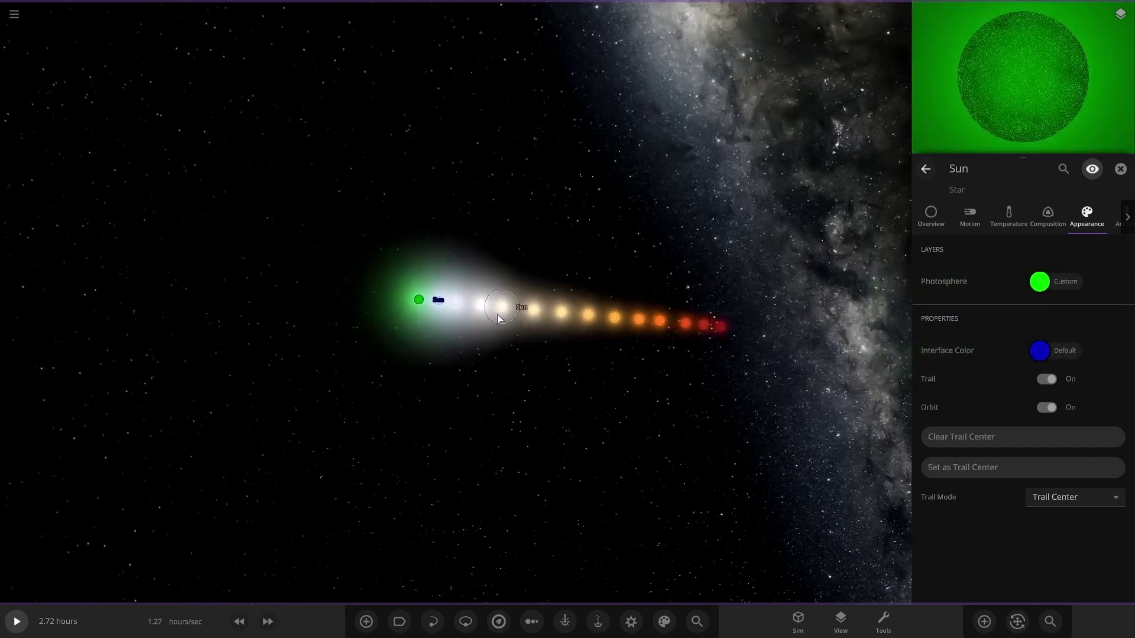
- Give the fifth Sun from the hot end a custom bright green photosphere
click(497, 314)
click(1039, 282)
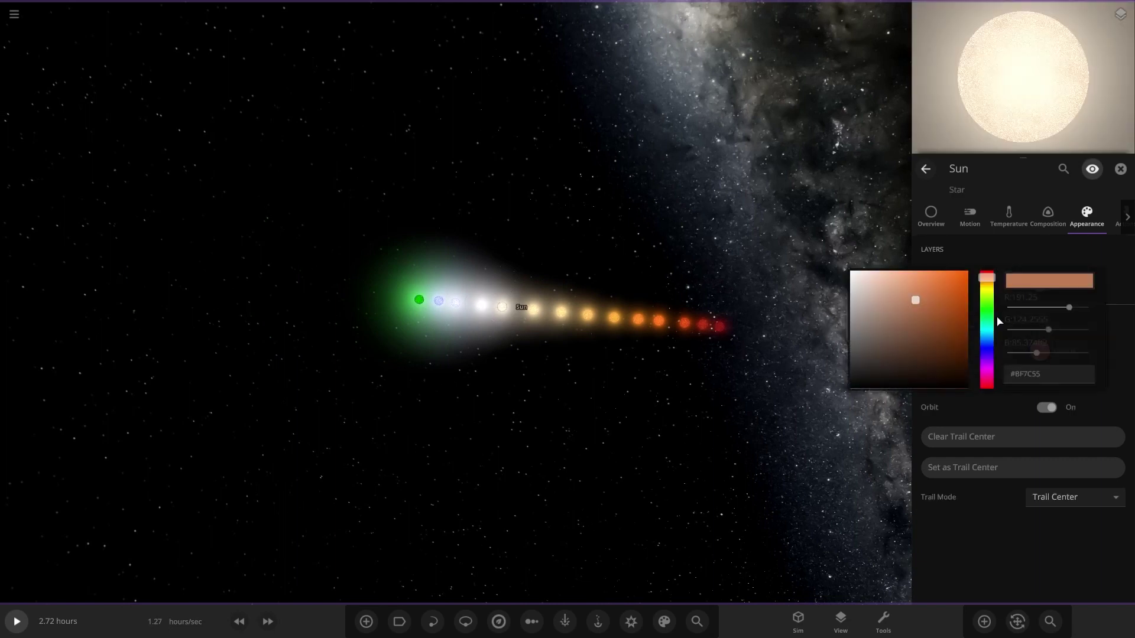
click(985, 311)
drag(953, 289, 1007, 225)
scroll(618, 389, up, 5)
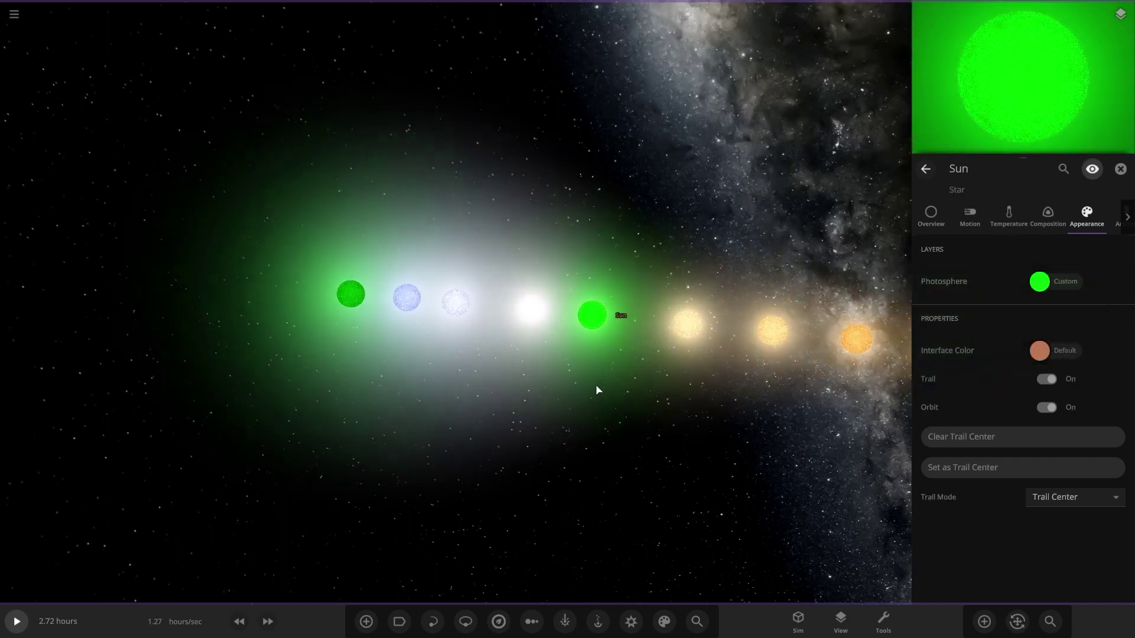
- Recolour the photosphere of the Sun at the hot end of the row from green to blue
click(1039, 282)
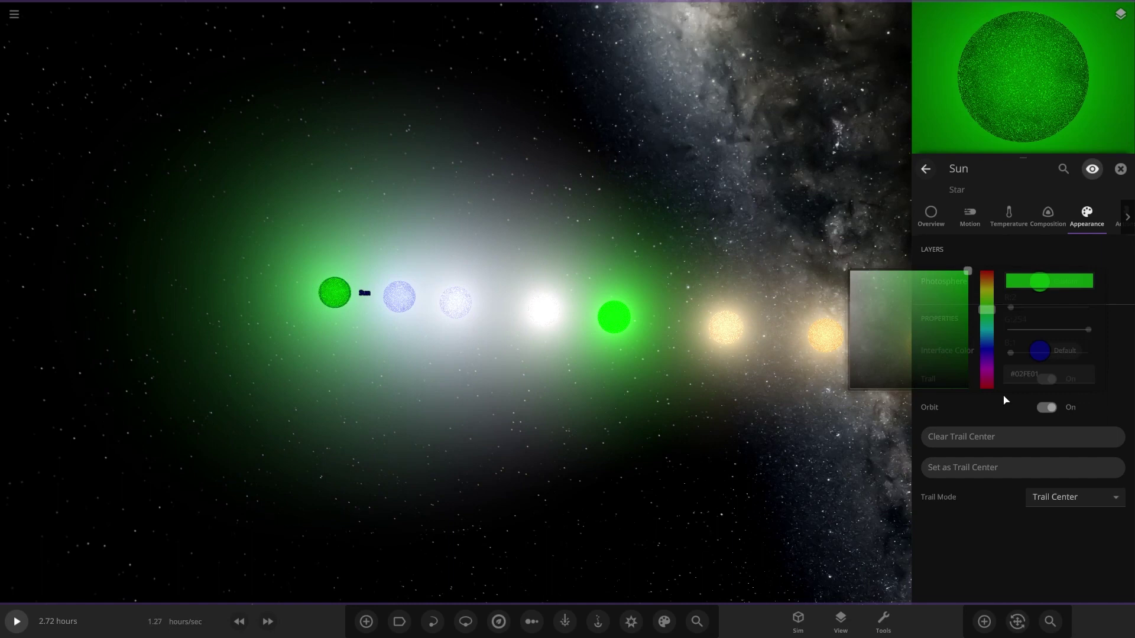
click(986, 344)
click(552, 432)
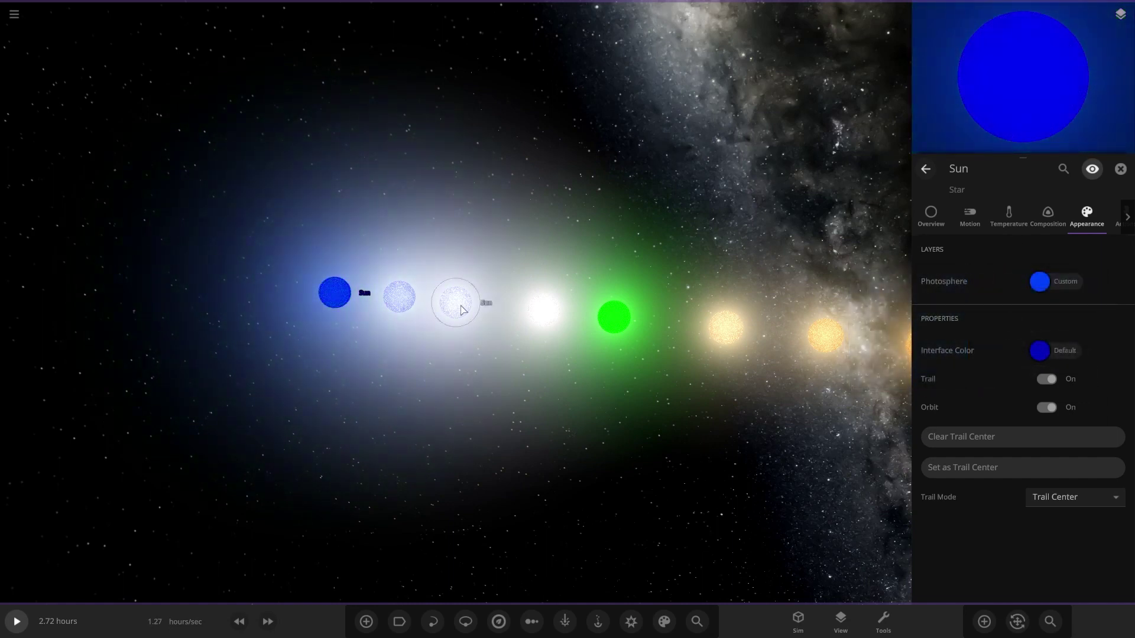
- Give the third Sun from the hot end a custom blue-violet photosphere
click(1064, 282)
click(1050, 289)
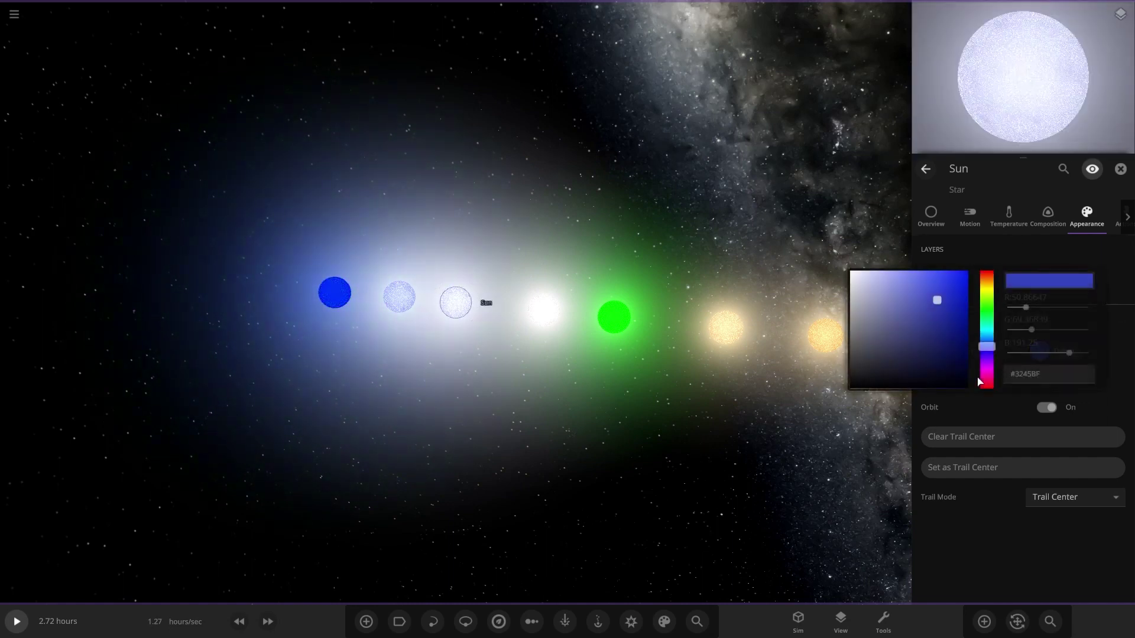
click(986, 360)
click(467, 348)
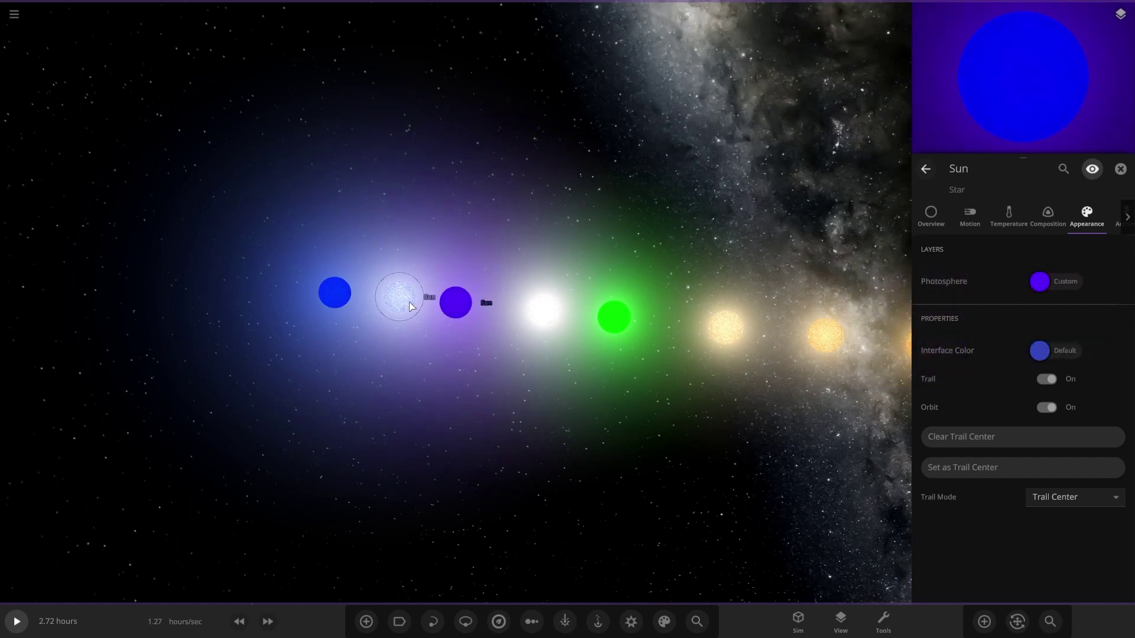
- Give the second Sun from the hot end a custom, fully saturated magenta photosphere
click(1041, 286)
click(982, 369)
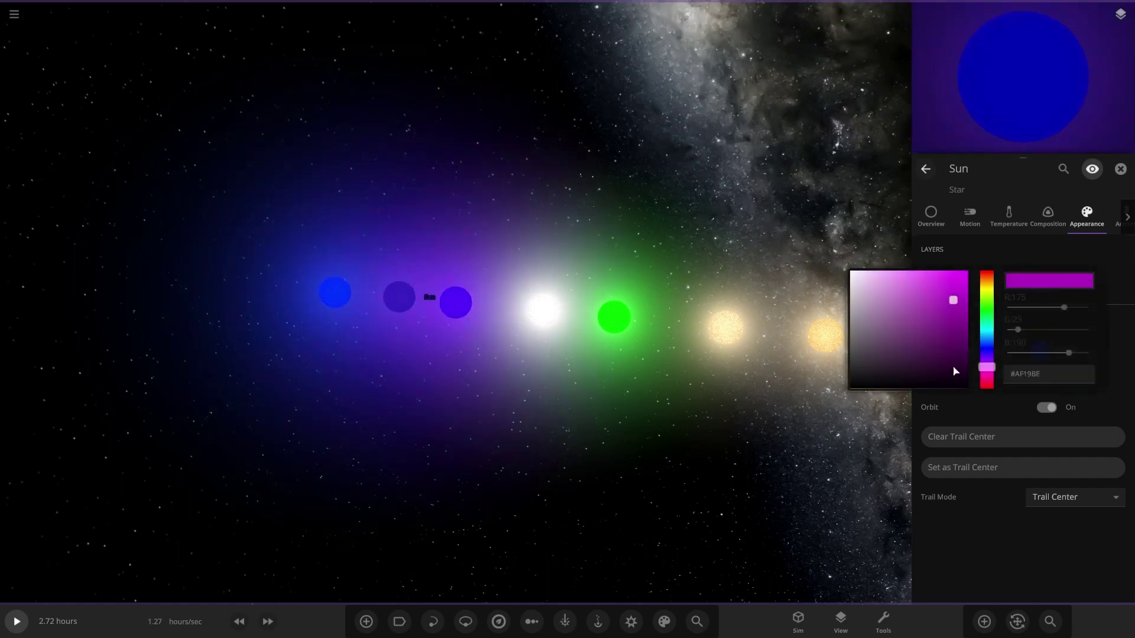
click(967, 271)
click(628, 440)
scroll(585, 490, up, 4)
- Give the white Sun beside the green one a custom bright yellow photosphere, #FBFE01
click(580, 306)
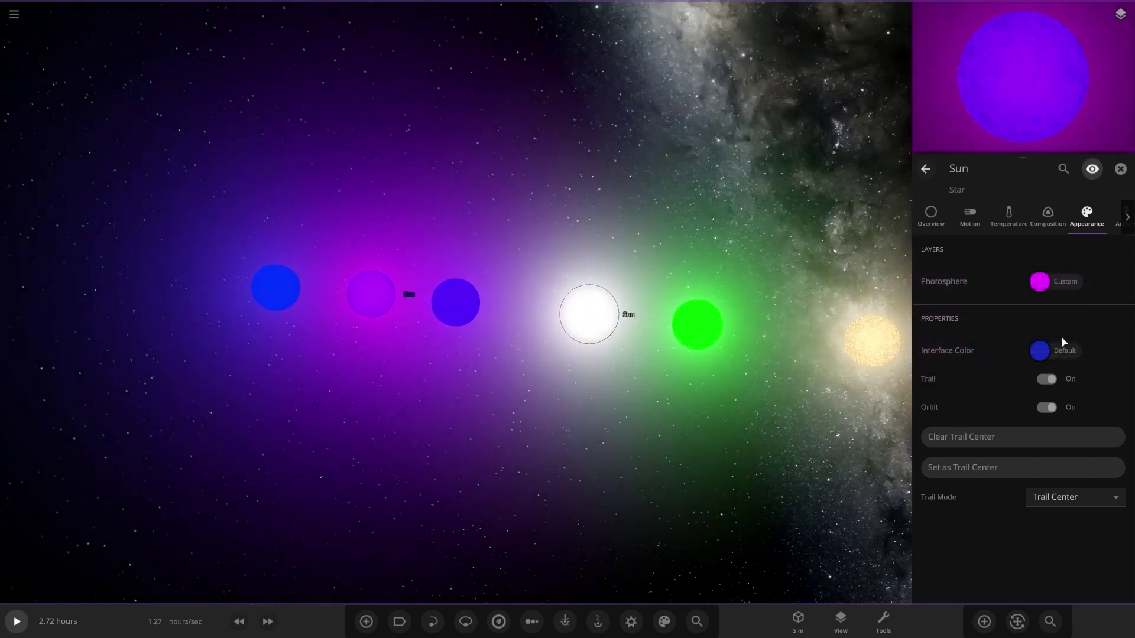
click(1043, 262)
click(1108, 260)
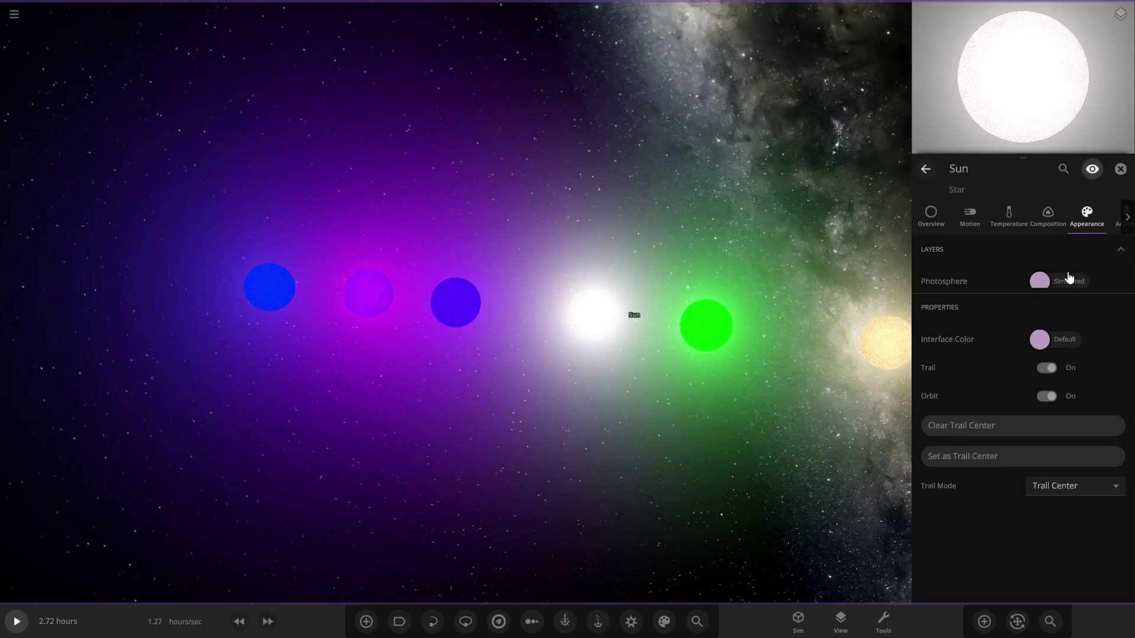
click(1042, 283)
click(986, 291)
click(967, 271)
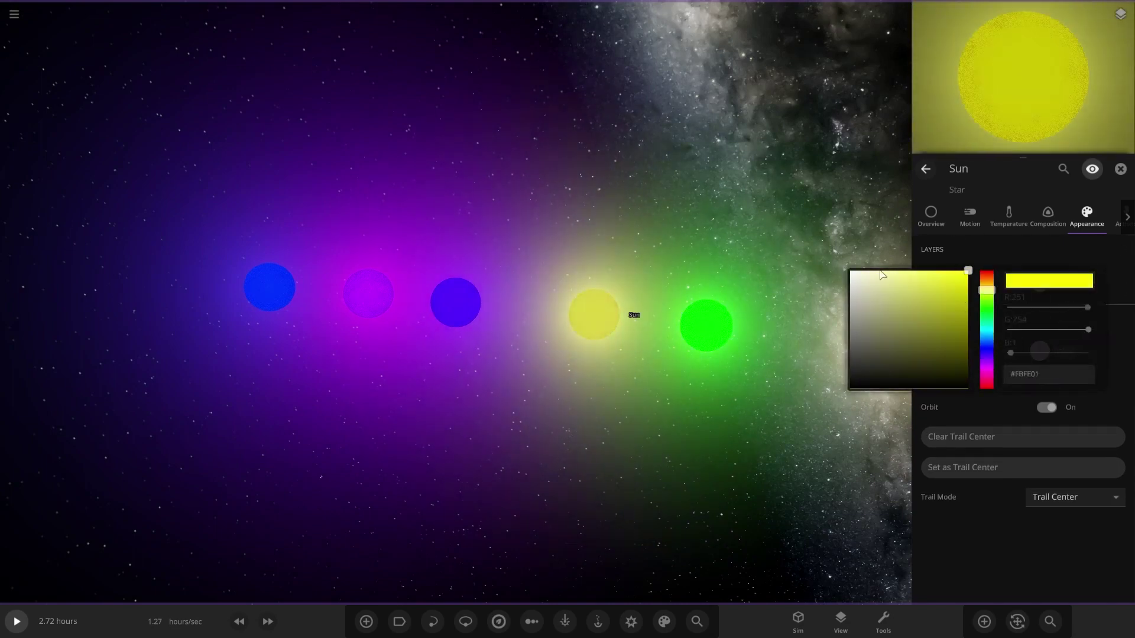
click(703, 440)
- Examine the green Sun and the blended glows of the recoloured Suns, close up and along the whole row
scroll(686, 460, down, 3)
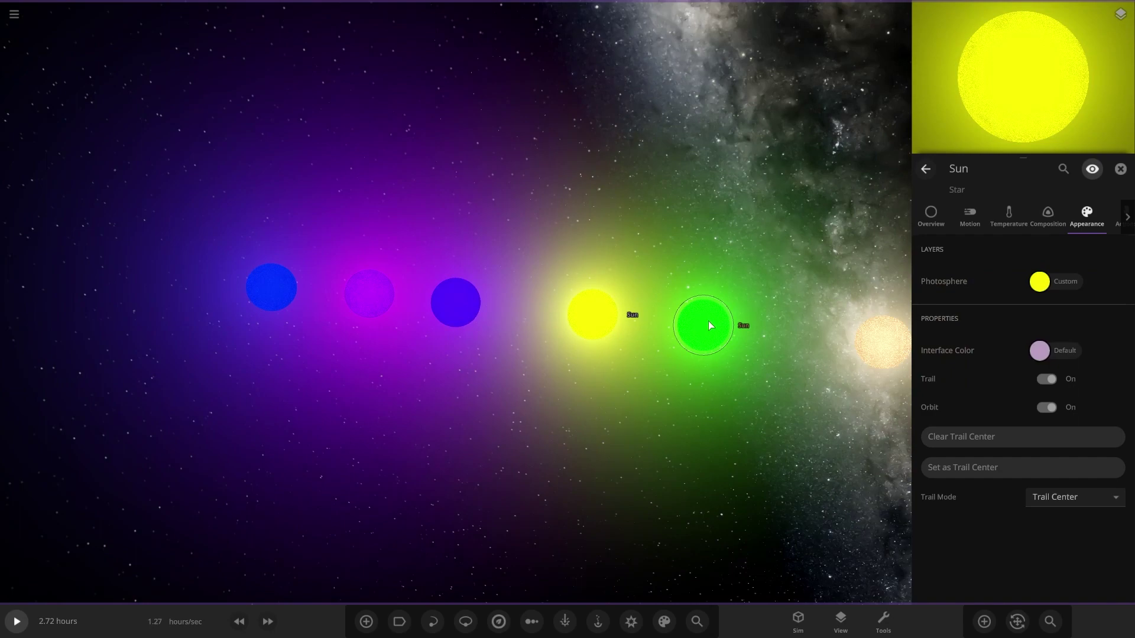
click(708, 320)
scroll(695, 334, up, 8)
right_drag(551, 424, 455, 336)
scroll(591, 350, down, 8)
scroll(455, 335, down, 5)
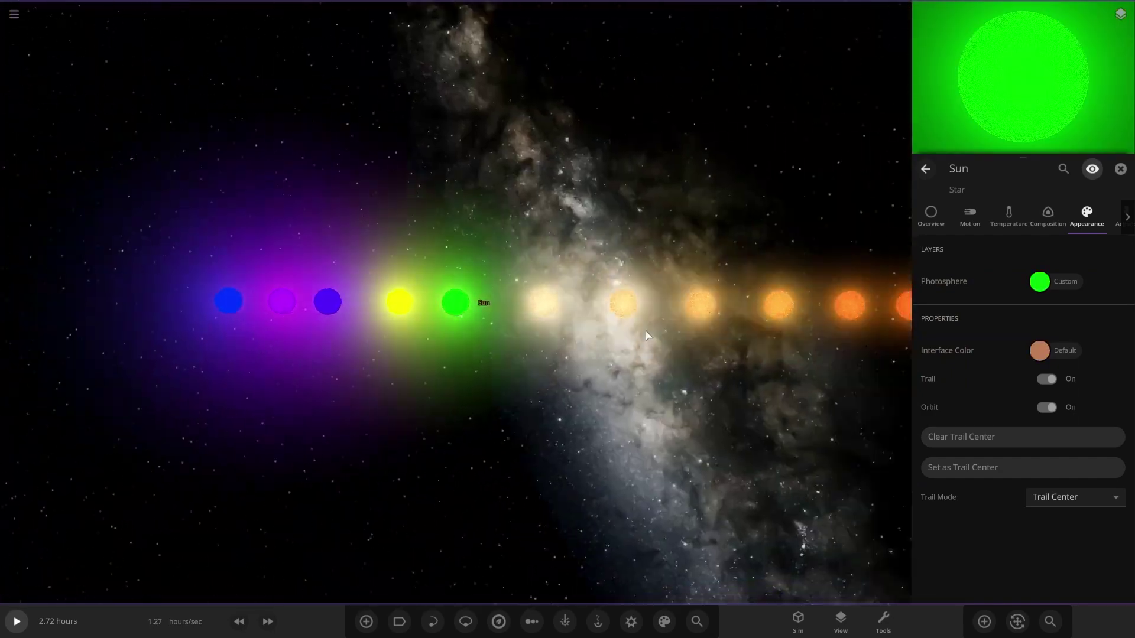
drag(645, 335, 790, 361)
scroll(570, 405, up, 10)
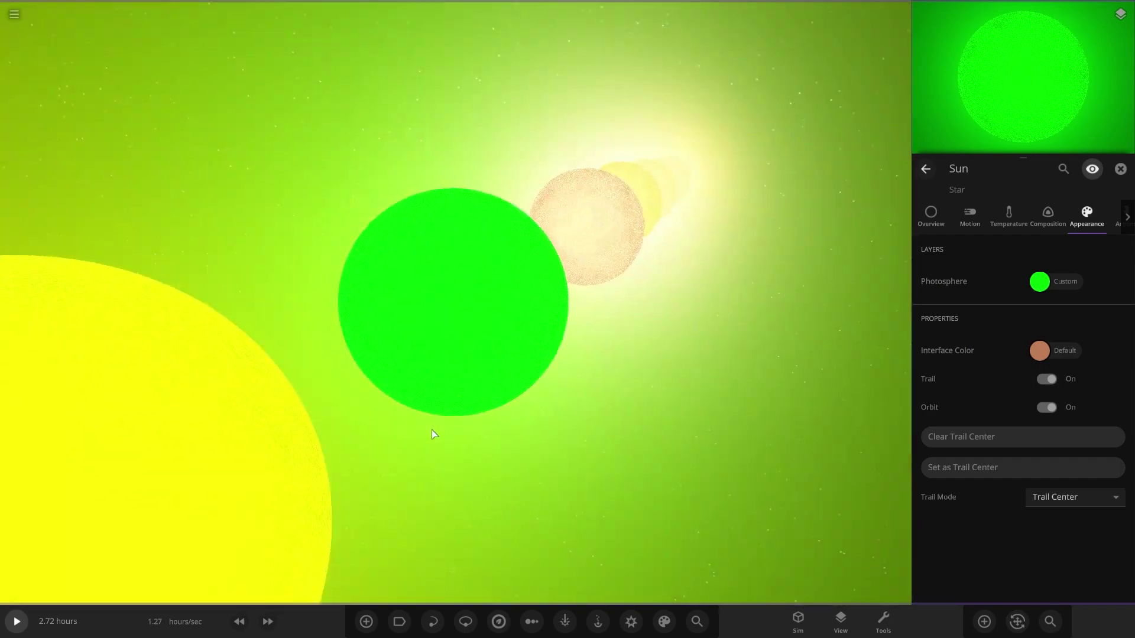
scroll(431, 435, down, 10)
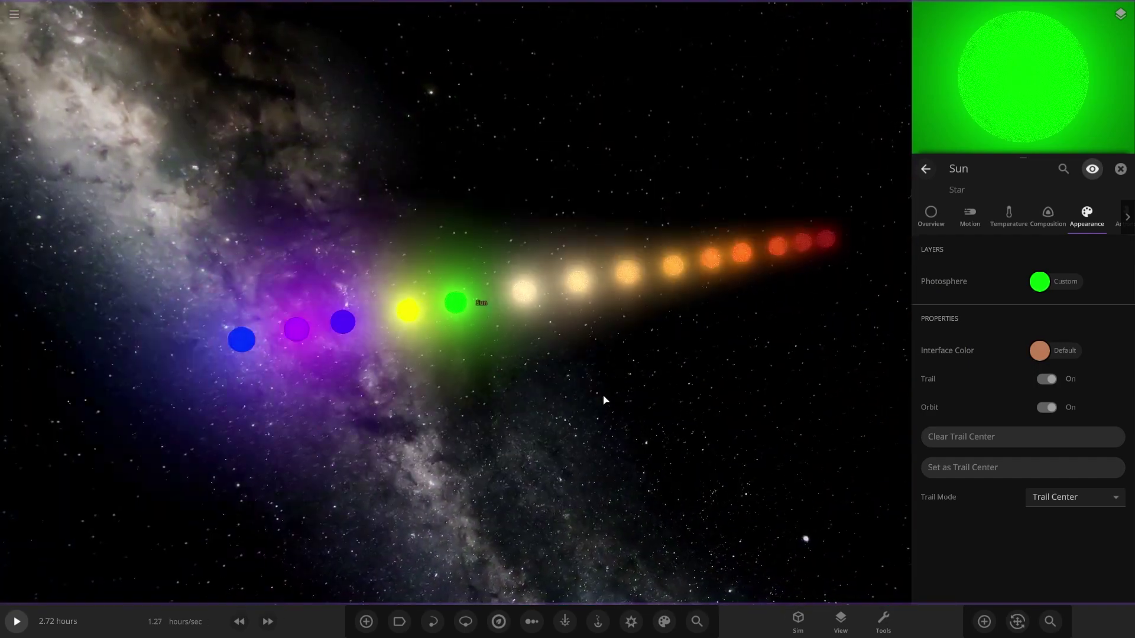
drag(603, 400, 402, 401)
- Start a new empty simulation in place of the row of Suns
click(8, 9)
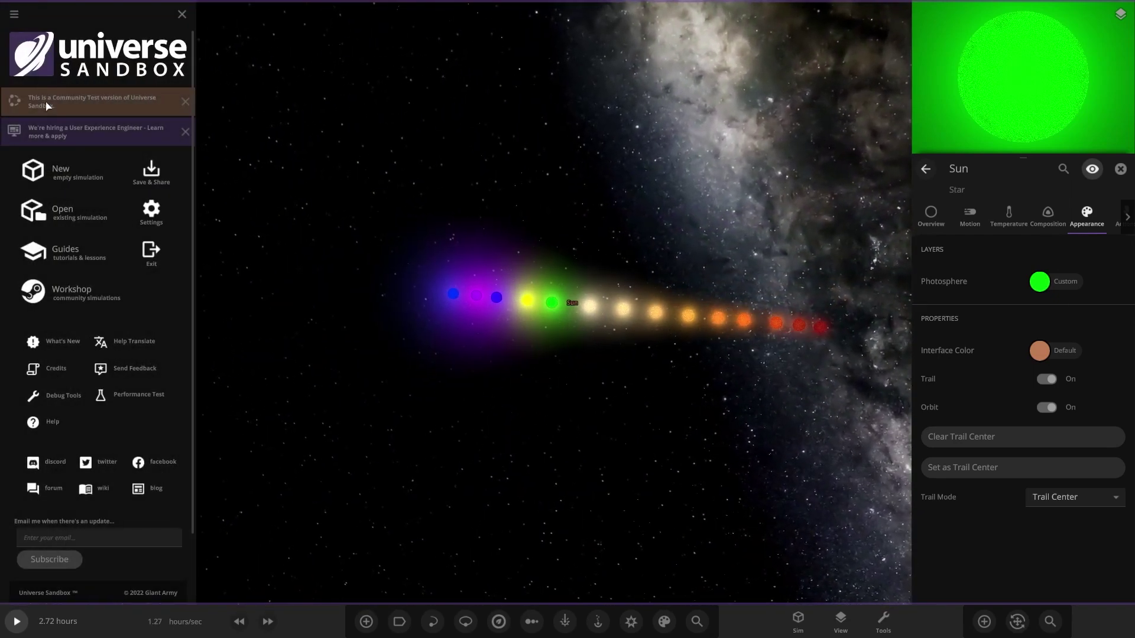
click(78, 103)
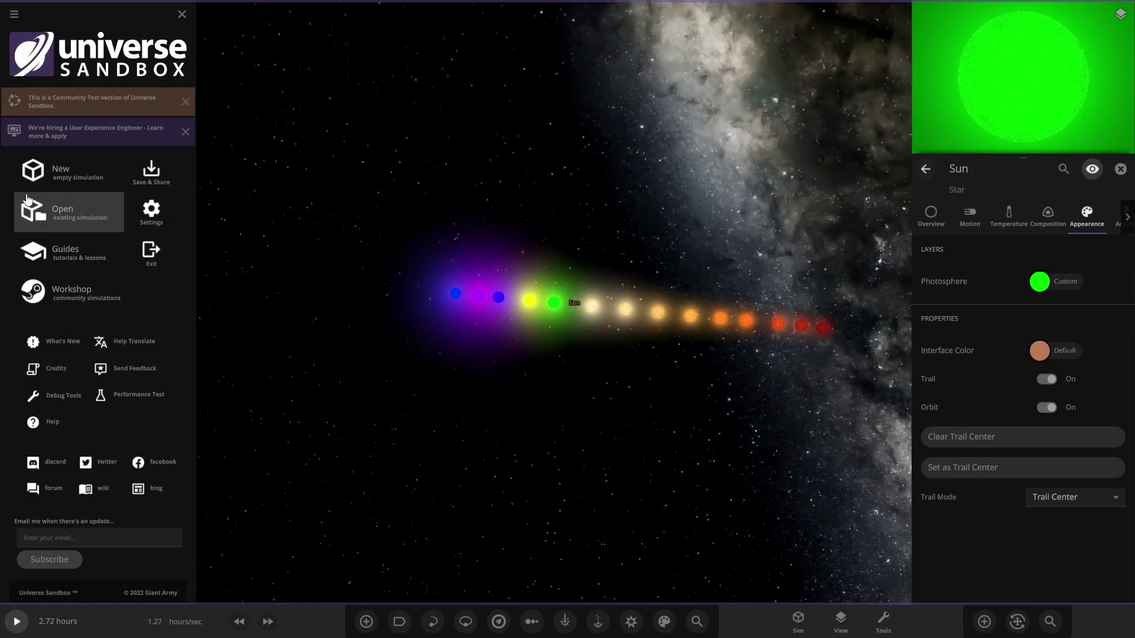
click(44, 180)
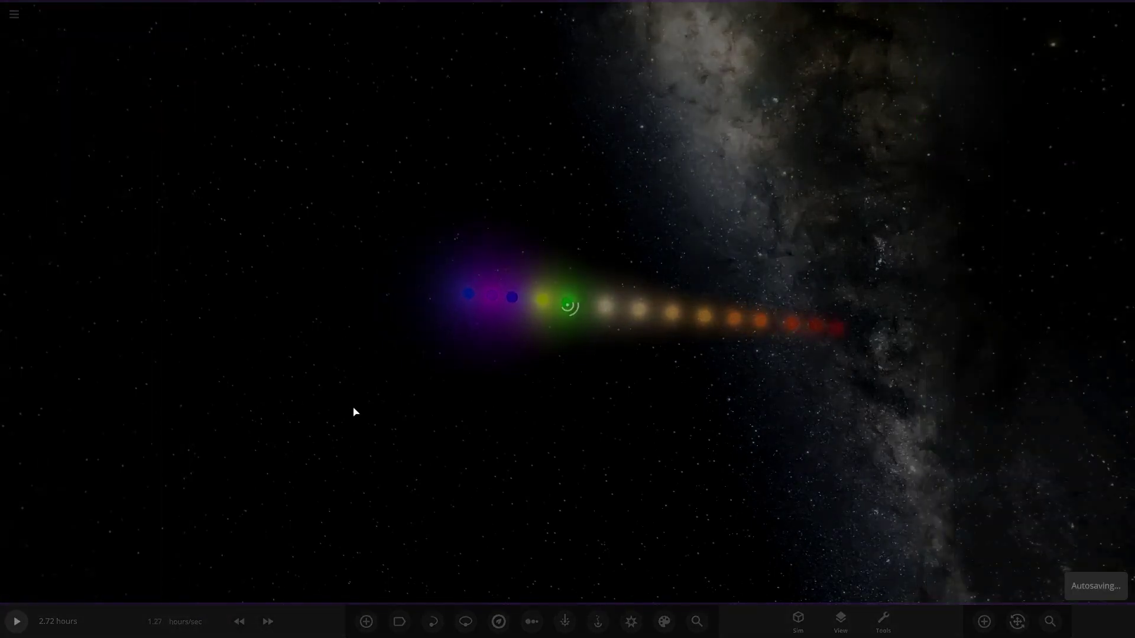